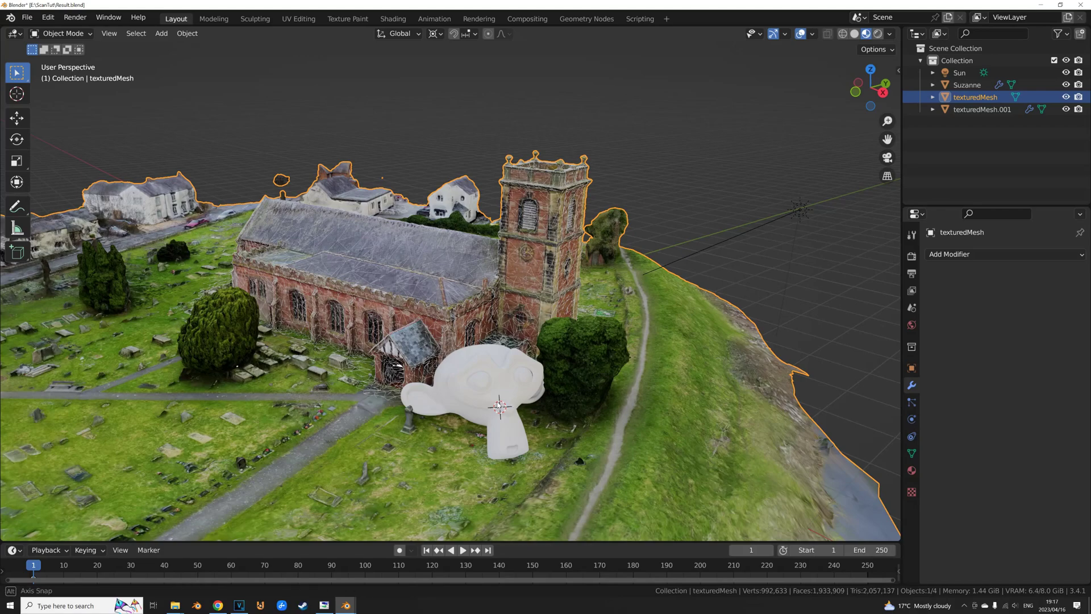
{"action": "mouse_move", "coordinate": [498, 405]}
{"action": "middle_mouse_down"}
{"action": "mouse_move", "coordinate": [453, 433]}
{"action": "mouse_move", "coordinate": [480, 411]}
{"action": "middle_mouse_up"}
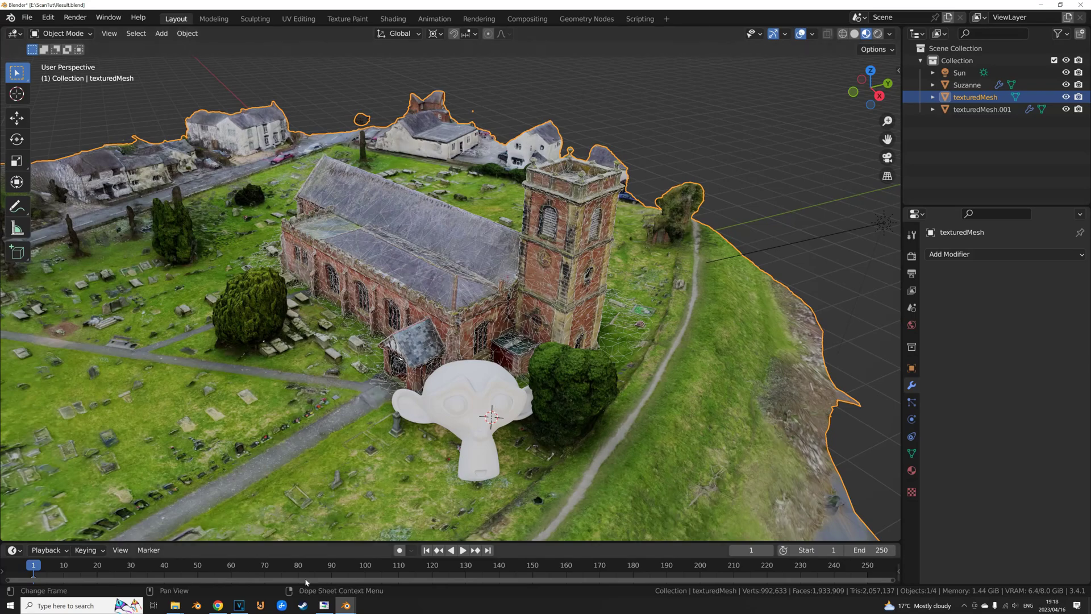
- Switch to Chrome, search Pixabay for "drone" and restrict the results to videos
{"action": "left_click", "coordinate": [218, 605]}
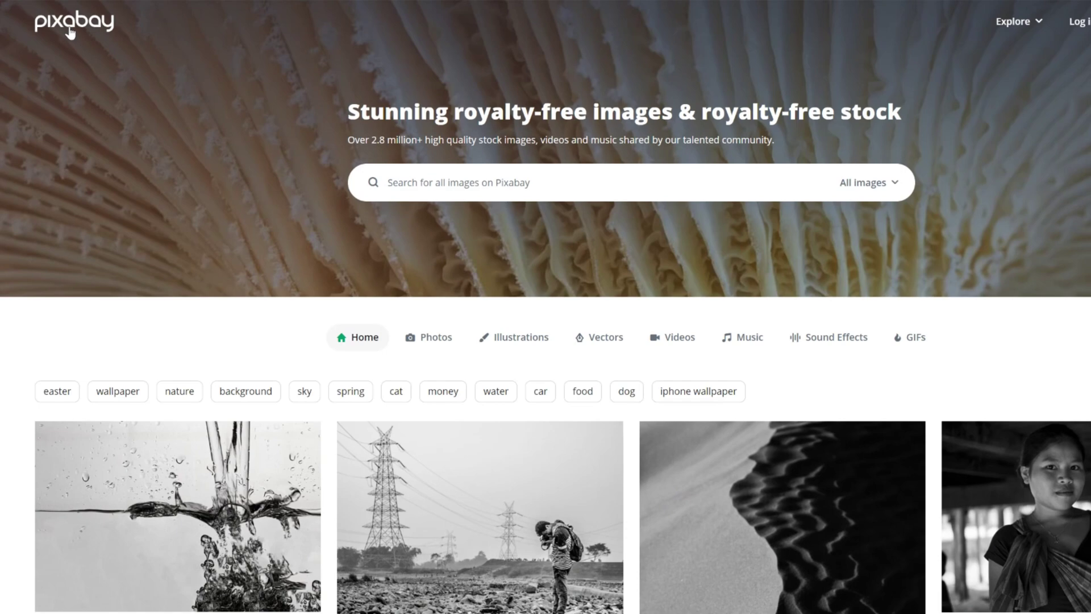
{"action": "left_click", "coordinate": [431, 182]}
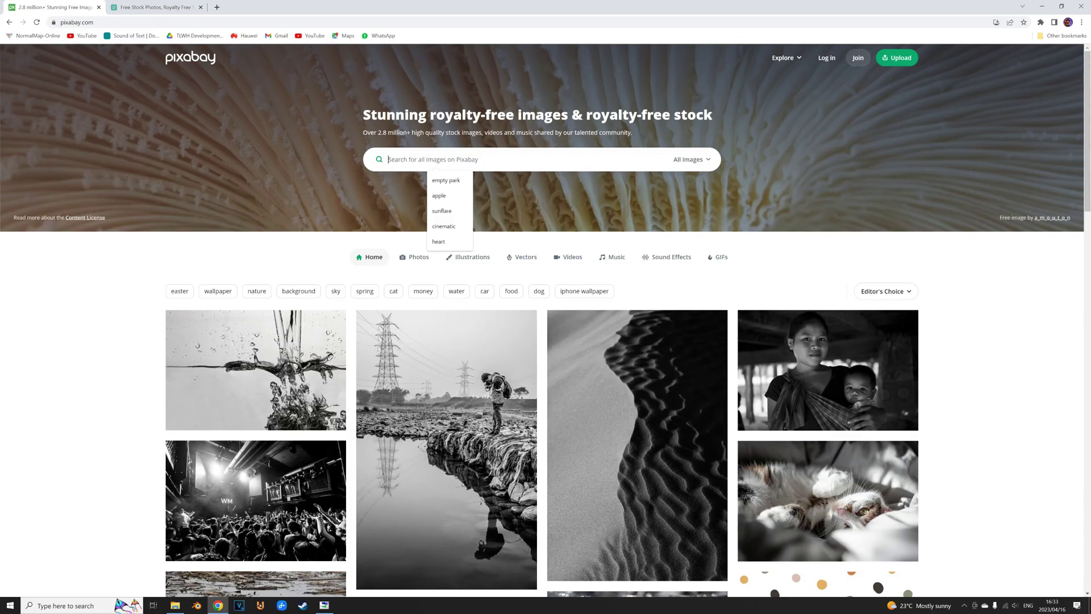
{"action": "type", "text": "drone"}
{"action": "key", "text": "Return"}
{"action": "left_click", "coordinate": [386, 56]}
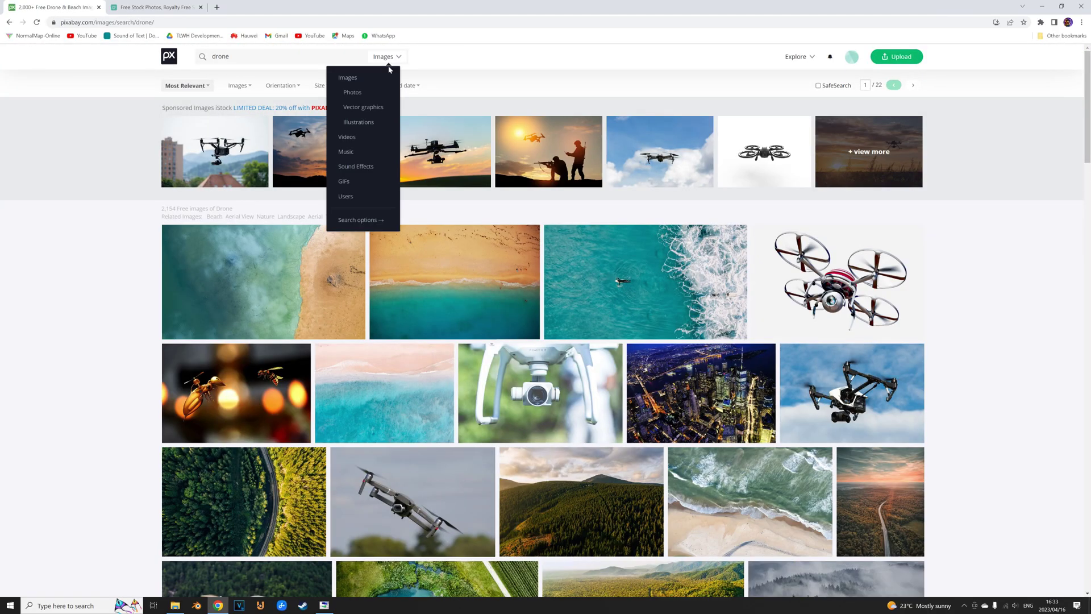
{"action": "left_click", "coordinate": [346, 137]}
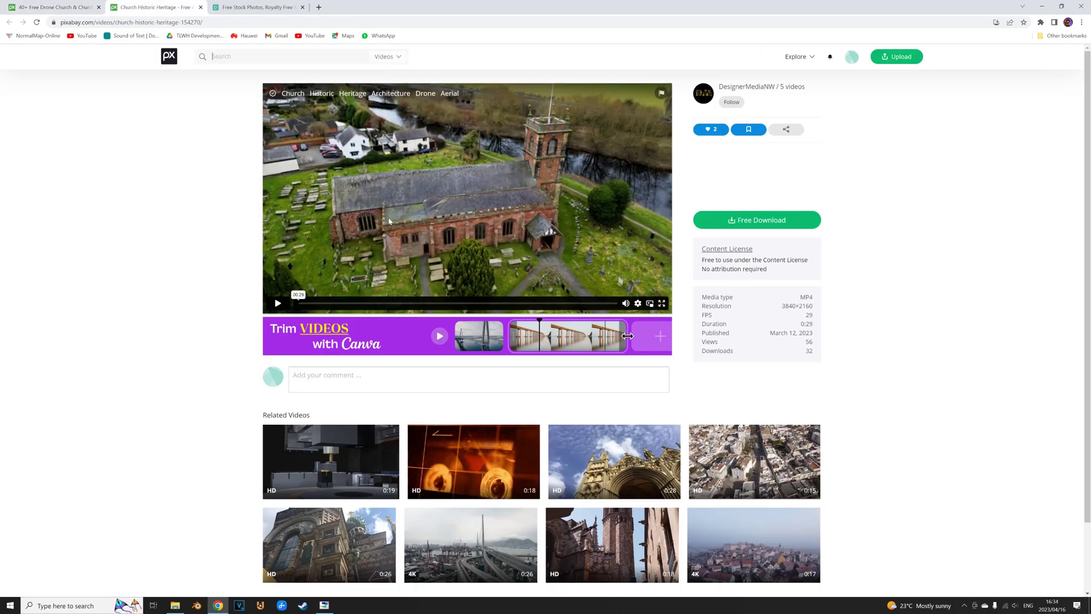
- In Blender's video sequencer, place the Church.mp4 movie and sound strips at the start of the timeline
{"action": "left_click", "coordinate": [389, 220]}
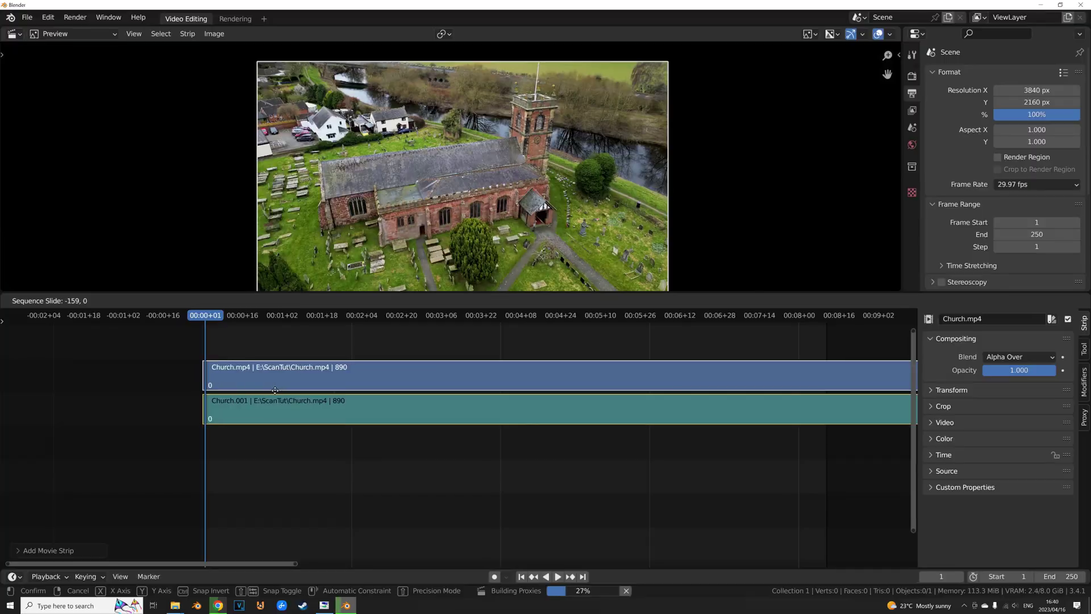
{"action": "left_click", "coordinate": [378, 414]}
{"action": "left_click", "coordinate": [949, 283]}
{"action": "left_click", "coordinate": [561, 431]}
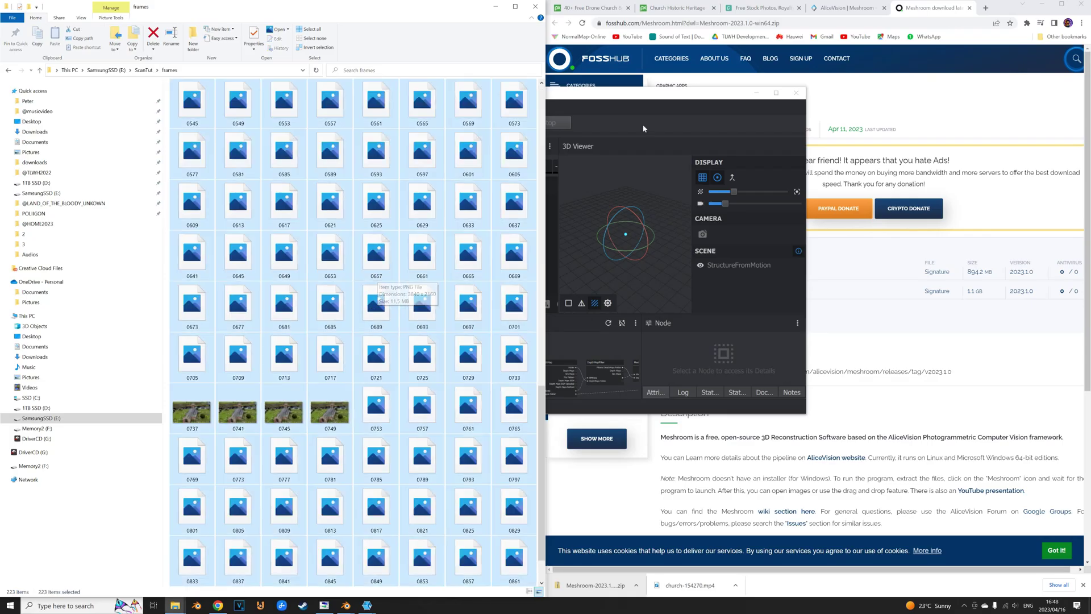
- Import all the selected PNG images of the frames folder into Meshroom's Image Gallery
{"action": "left_click_drag", "start_coordinate": [334, 178], "coordinate": [533, 178]}
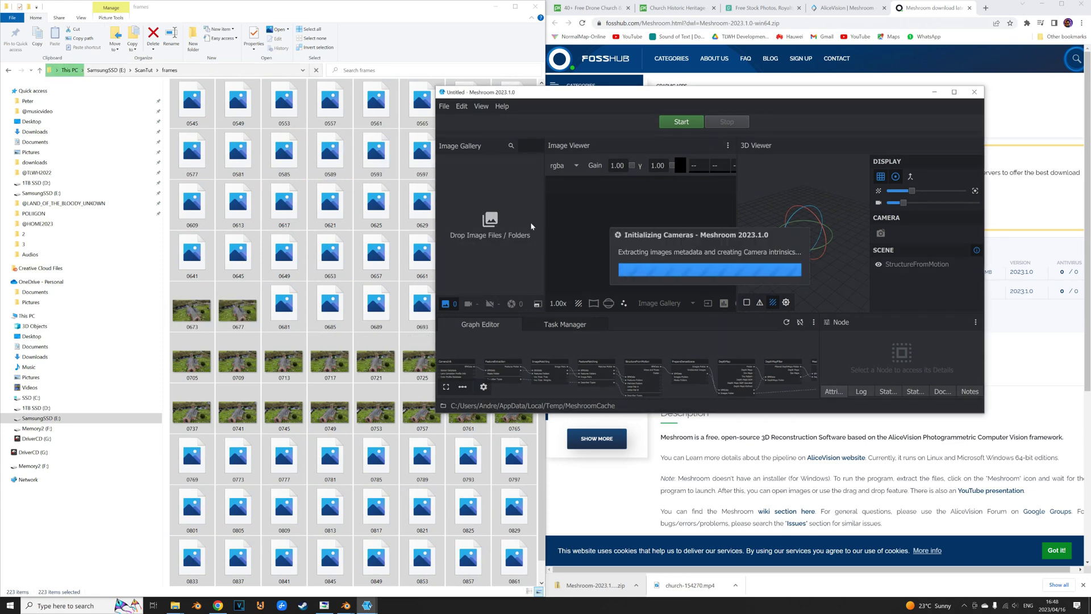
{"action": "key", "text": "super+Up"}
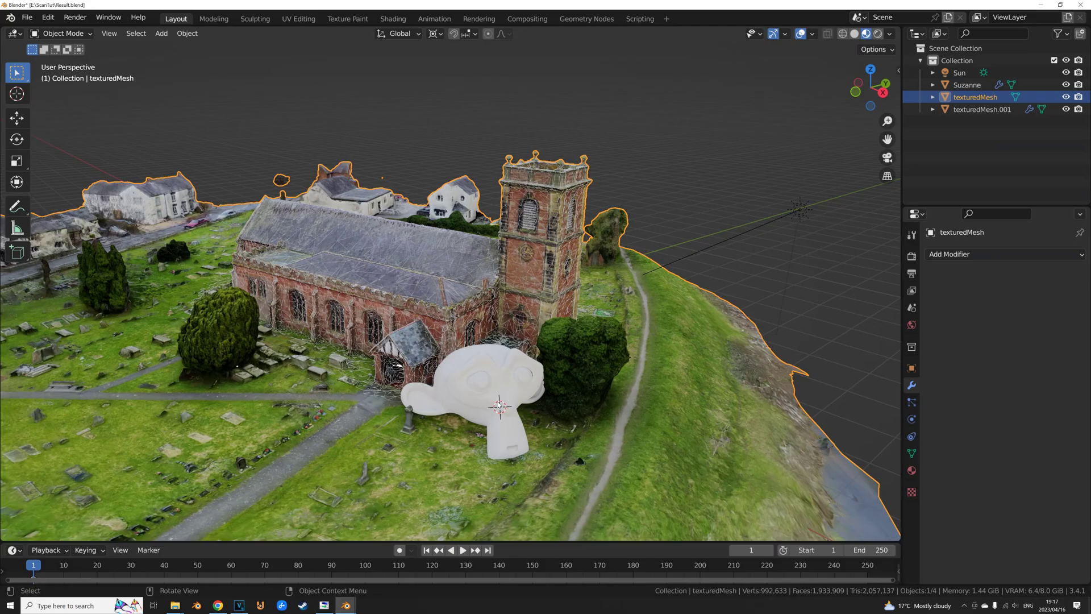
{"action": "middle_click_drag", "start_coordinate": [511, 405], "coordinate": [577, 420]}
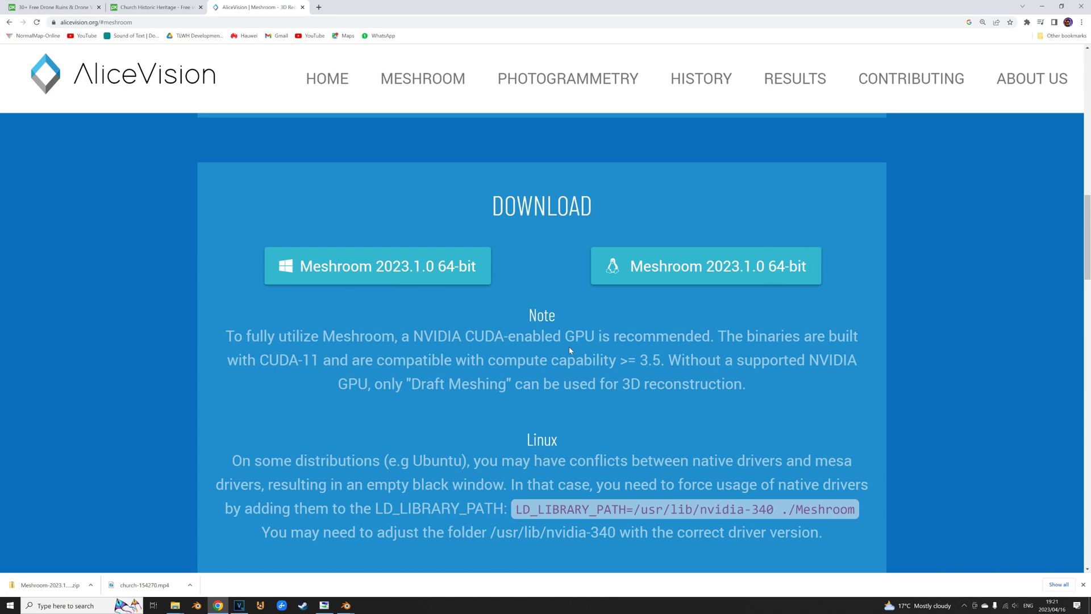
{"action": "scroll", "coordinate": [569, 351], "scroll_direction": "down", "scroll_amount": 2}
{"action": "scroll", "coordinate": [568, 351], "scroll_direction": "up", "scroll_amount": 2}
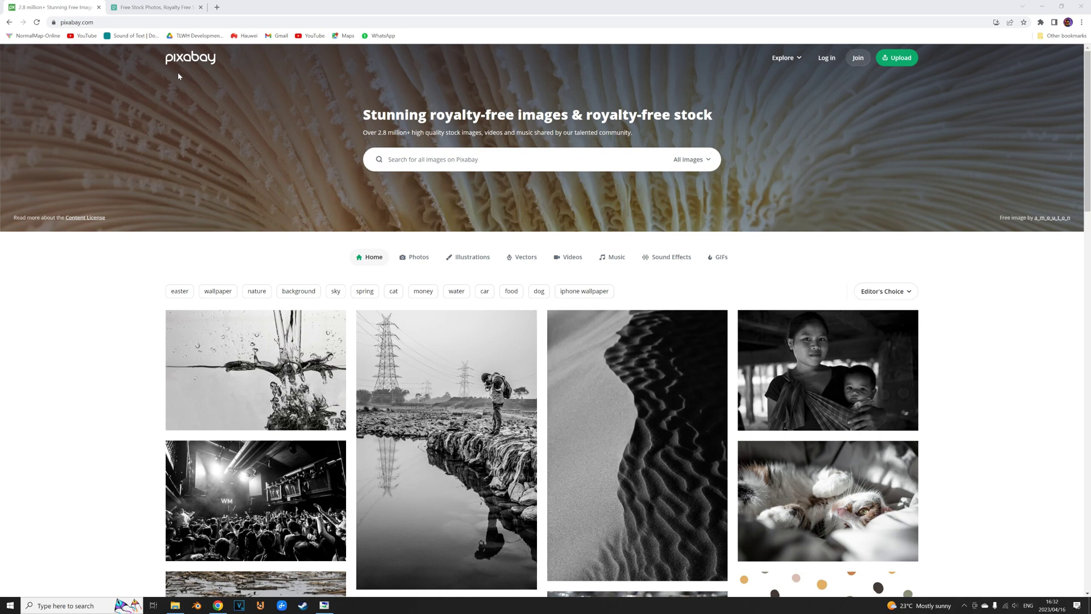
- Look at the Pexels and Pixabay home pages as sources of free stock footage, ending on Pixabay
{"action": "left_click", "coordinate": [161, 9]}
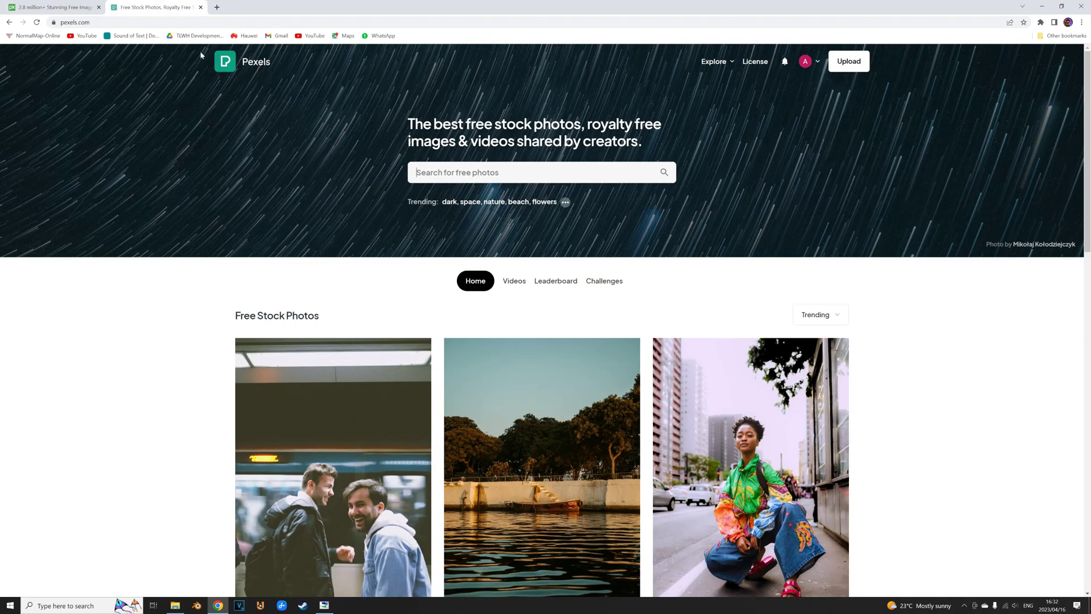
{"action": "left_click", "coordinate": [86, 6]}
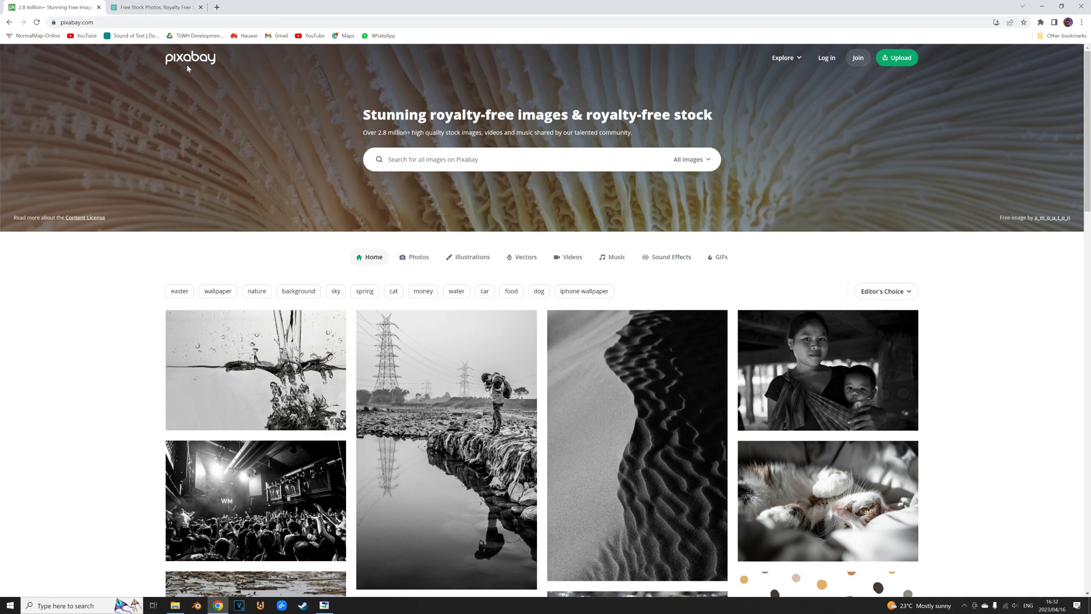
{"action": "left_click", "coordinate": [171, 7]}
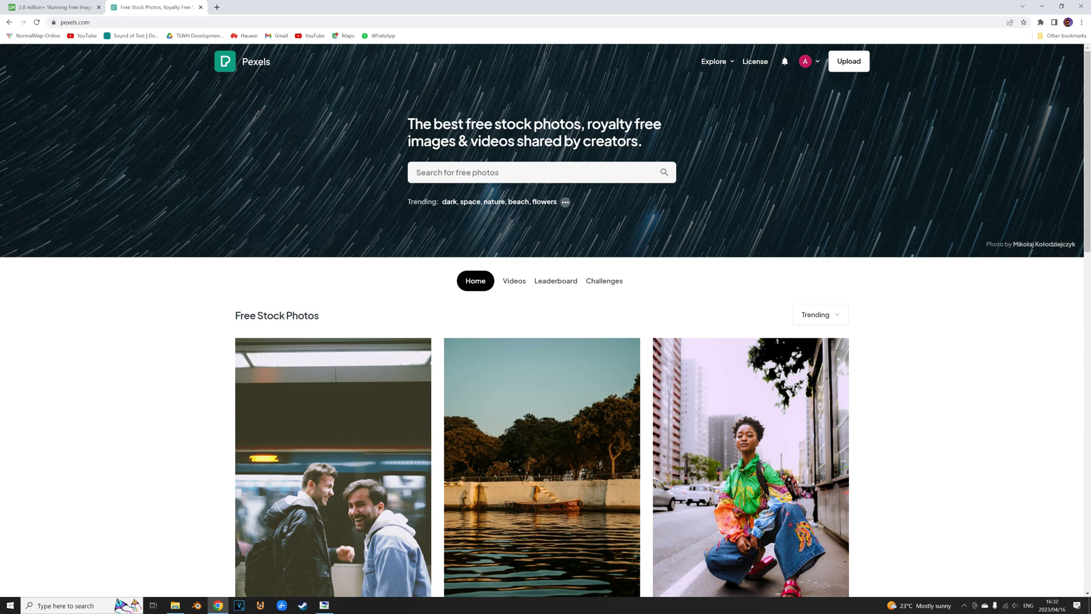
{"action": "left_click", "coordinate": [49, 8]}
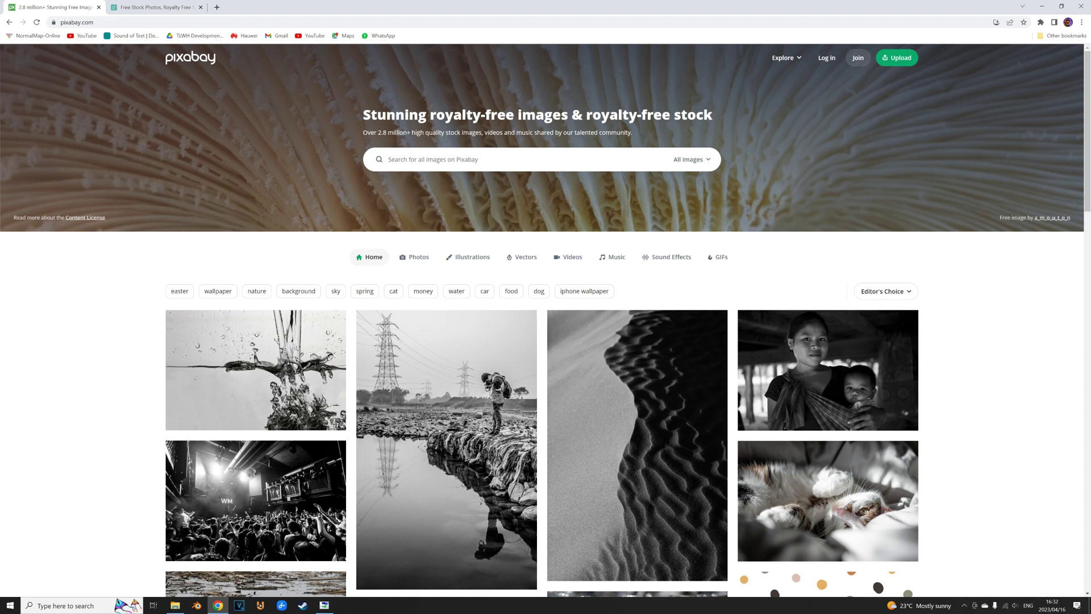
- Search Pixabay for "drone" and limit the results to videos
{"action": "left_click", "coordinate": [397, 152]}
{"action": "left_click", "coordinate": [306, 133]}
{"action": "left_click", "coordinate": [398, 159]}
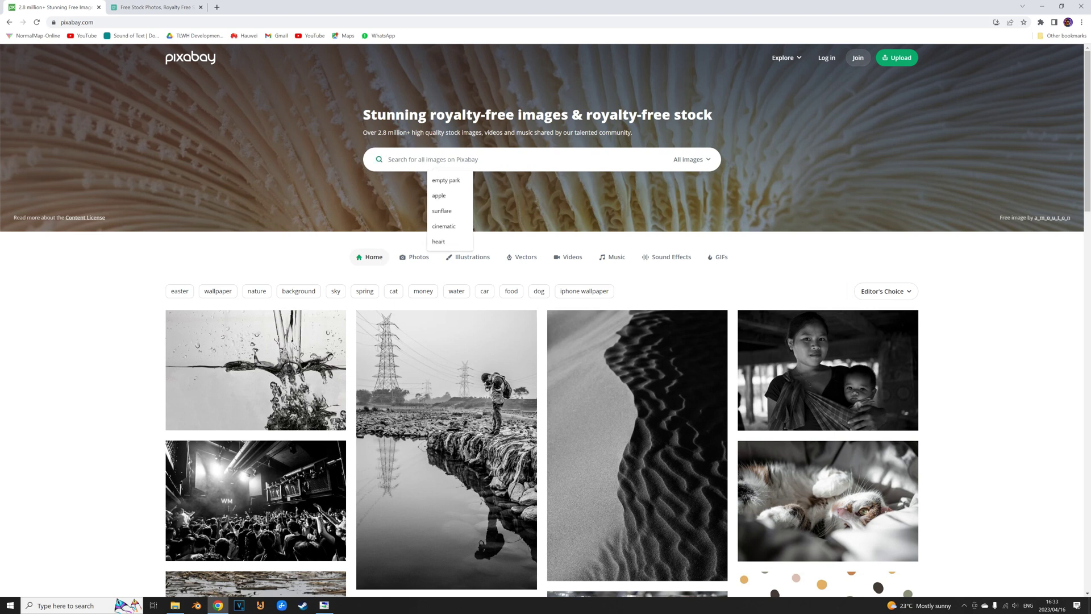
{"action": "type", "text": "drone"}
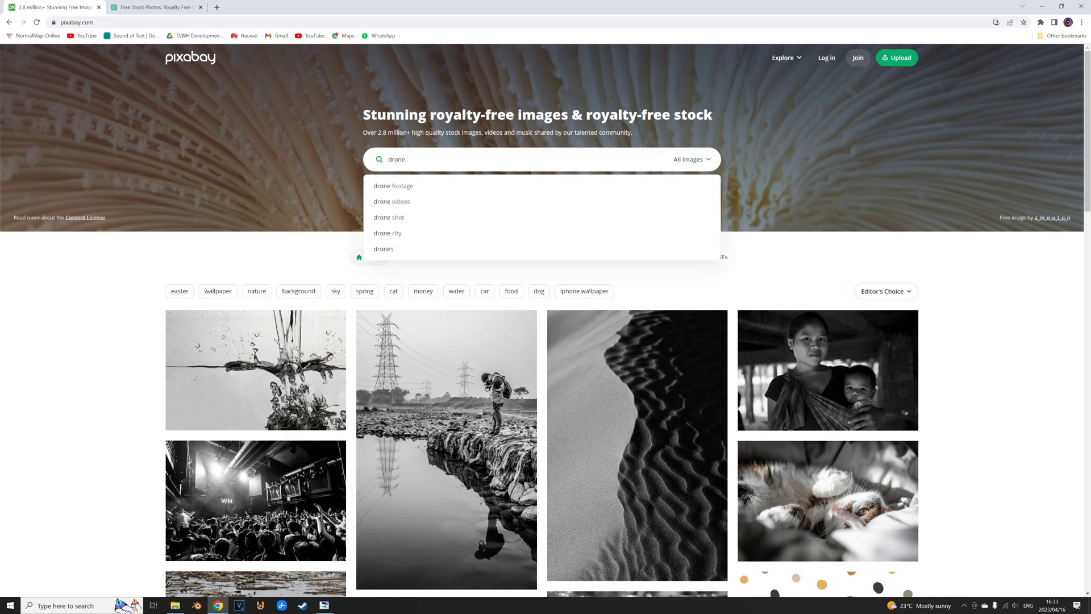
{"action": "key", "text": "Return"}
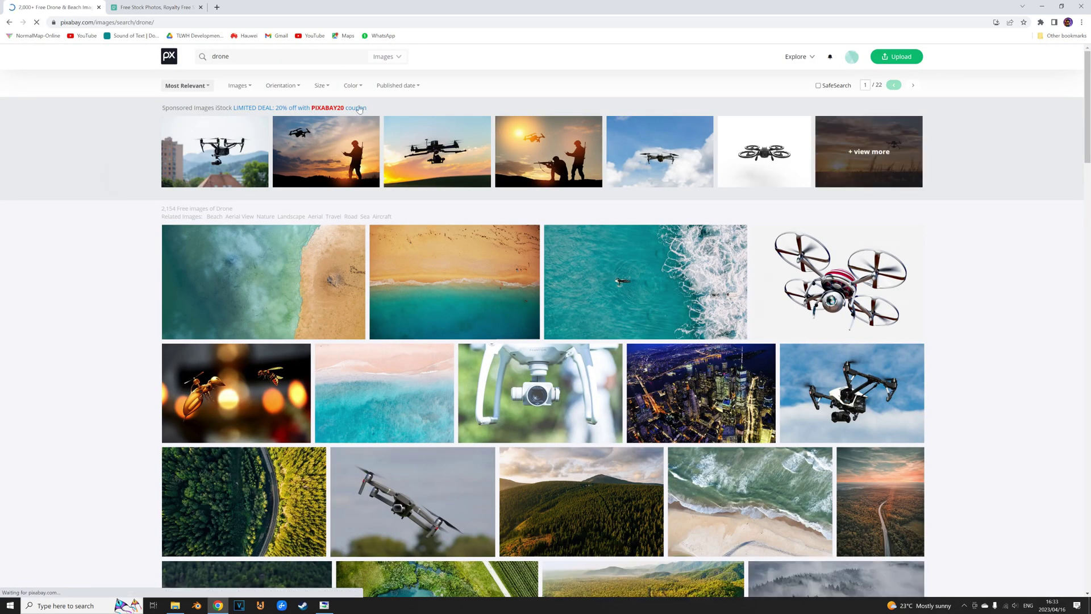
{"action": "left_click", "coordinate": [384, 56]}
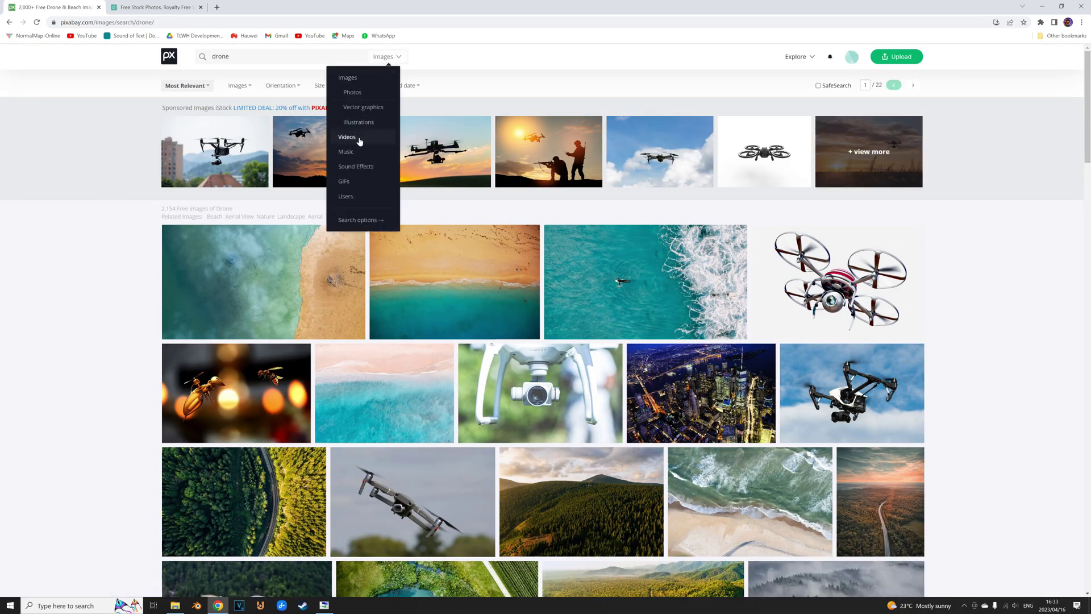
{"action": "left_click", "coordinate": [359, 141]}
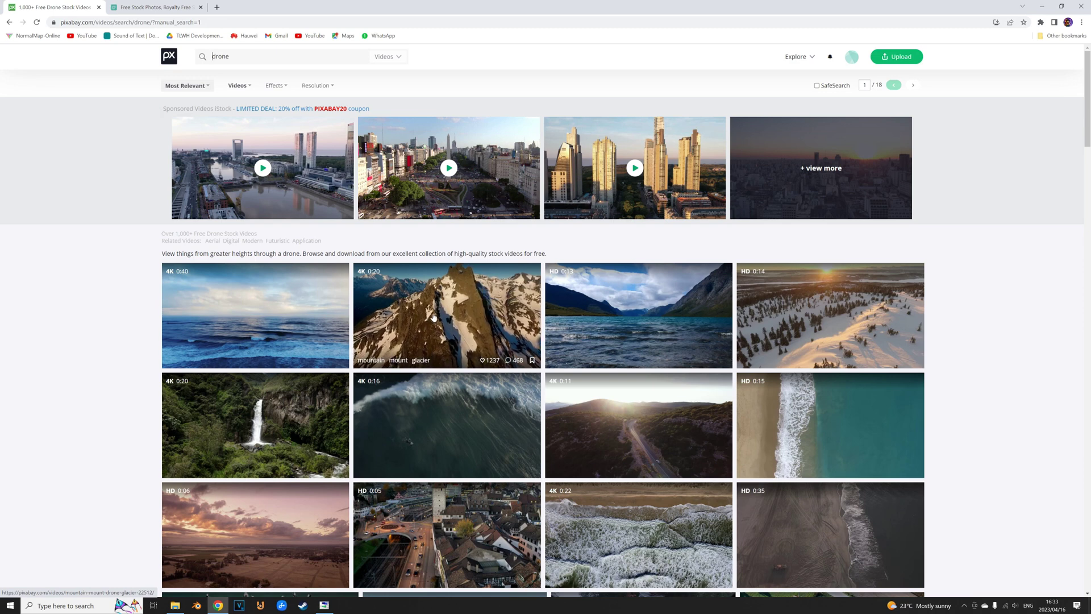
- Browse the drone video results for footage suitable for a 3D scan
{"action": "scroll", "coordinate": [460, 318], "scroll_direction": "down", "scroll_amount": 1}
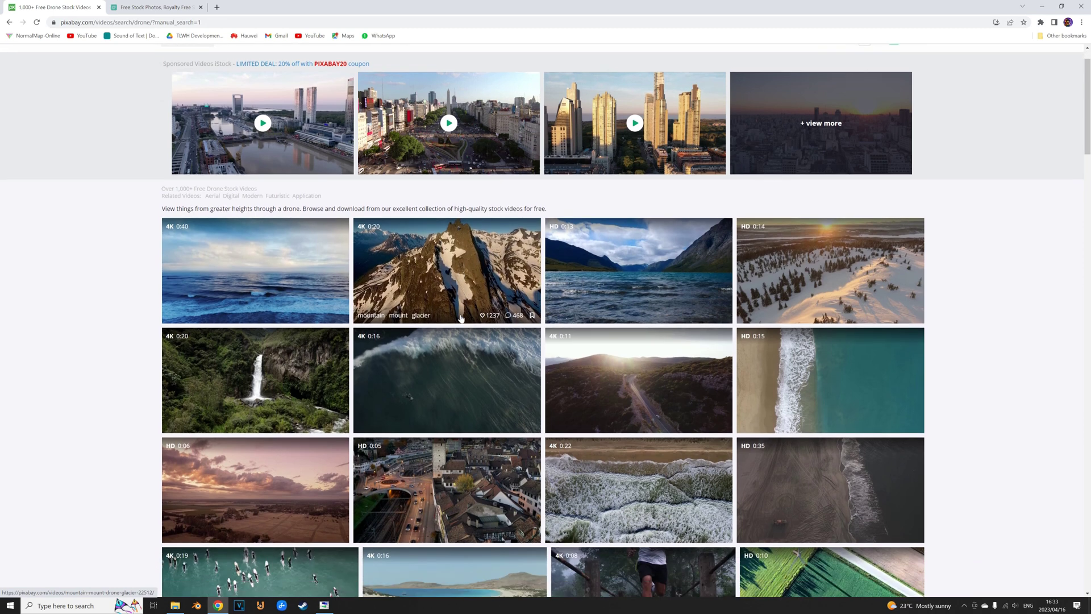
{"action": "scroll", "coordinate": [461, 318], "scroll_direction": "down", "scroll_amount": 2}
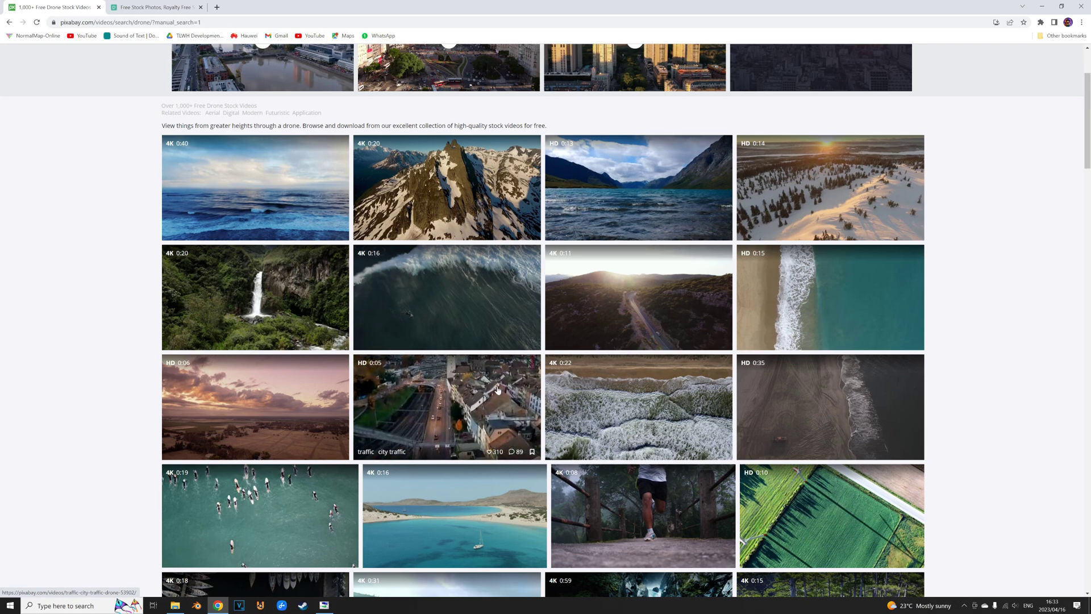
{"action": "scroll", "coordinate": [497, 390], "scroll_direction": "down", "scroll_amount": 3}
{"action": "scroll", "coordinate": [838, 436], "scroll_direction": "down", "scroll_amount": 2}
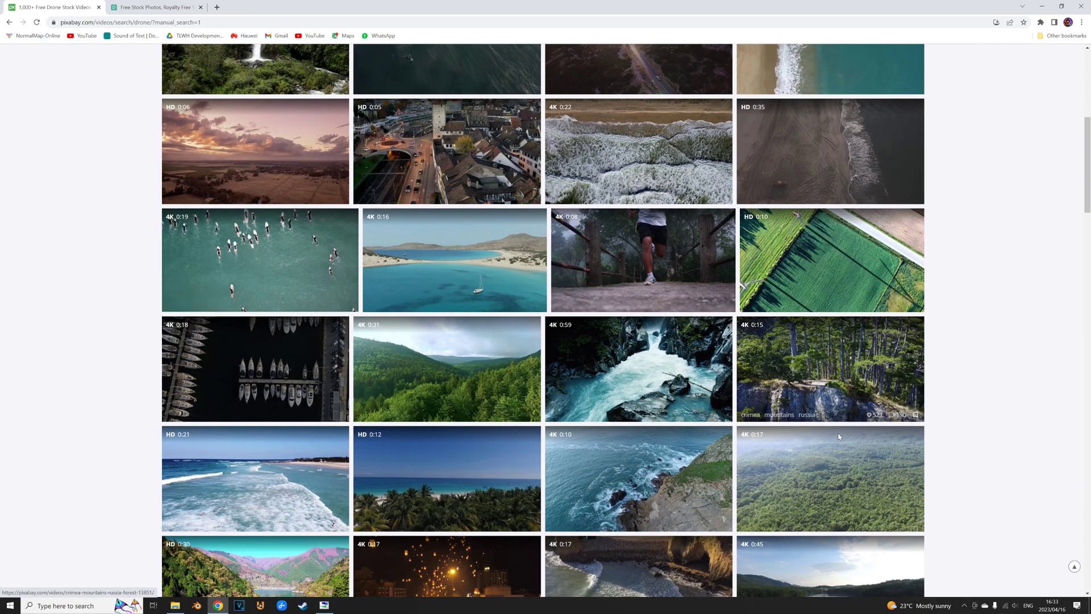
{"action": "scroll", "coordinate": [838, 437], "scroll_direction": "down", "scroll_amount": 4}
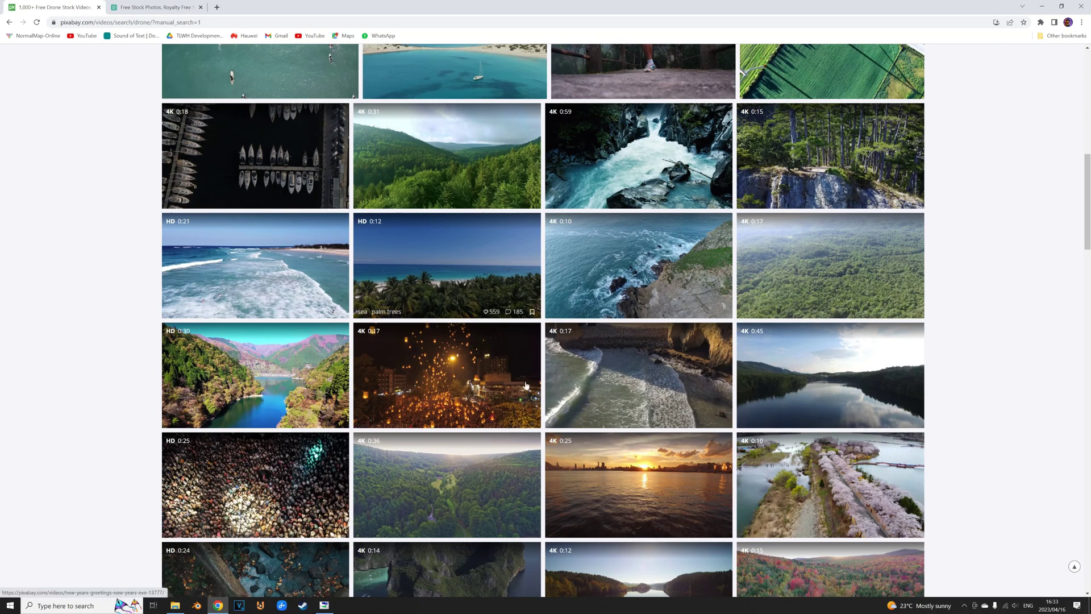
{"action": "scroll", "coordinate": [625, 483], "scroll_direction": "up", "scroll_amount": 10}
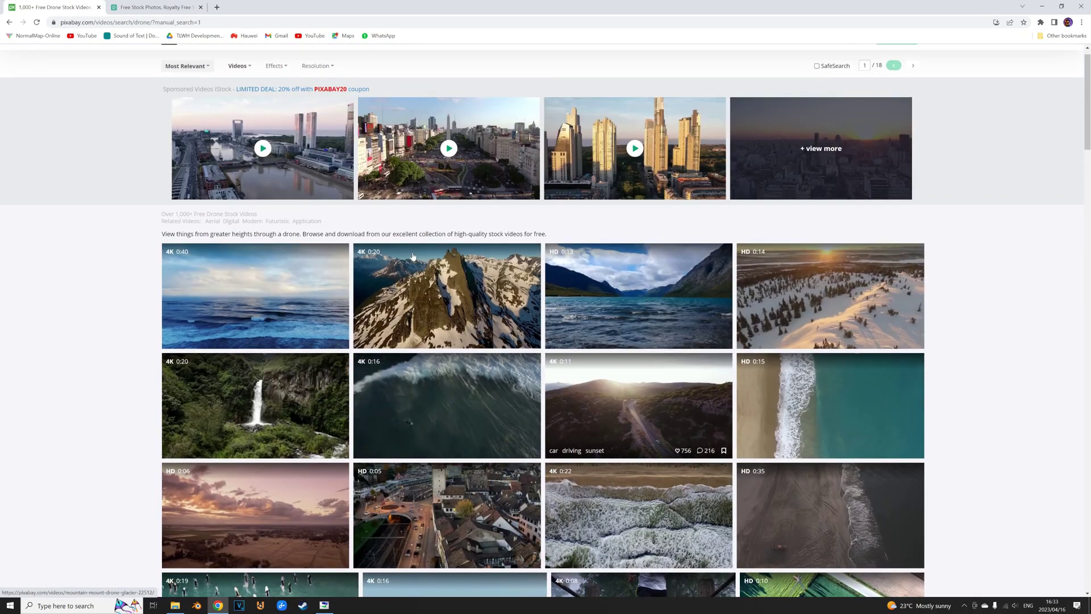
{"action": "scroll", "coordinate": [413, 256], "scroll_direction": "up", "scroll_amount": 1}
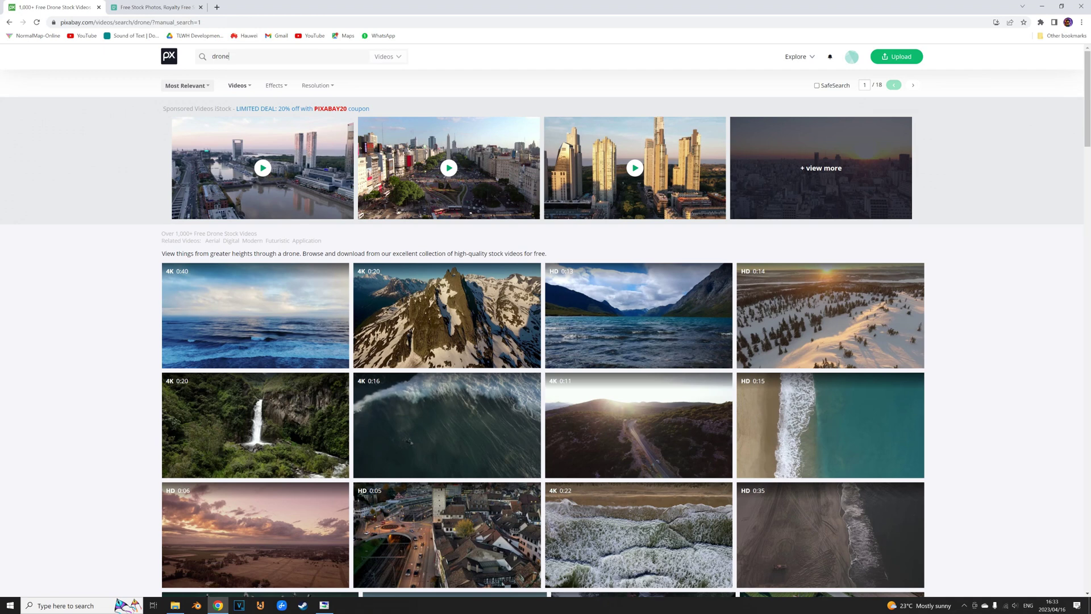
- Refine the video search to "drone church"
{"action": "left_click", "coordinate": [284, 56]}
{"action": "type", "text": "church"}
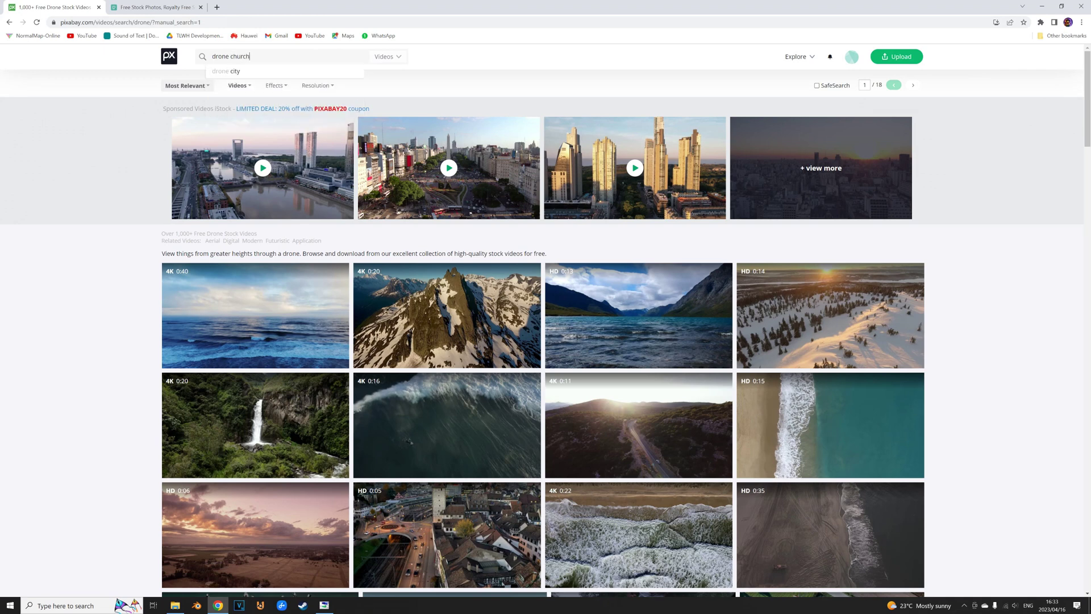
{"action": "key", "text": "Return"}
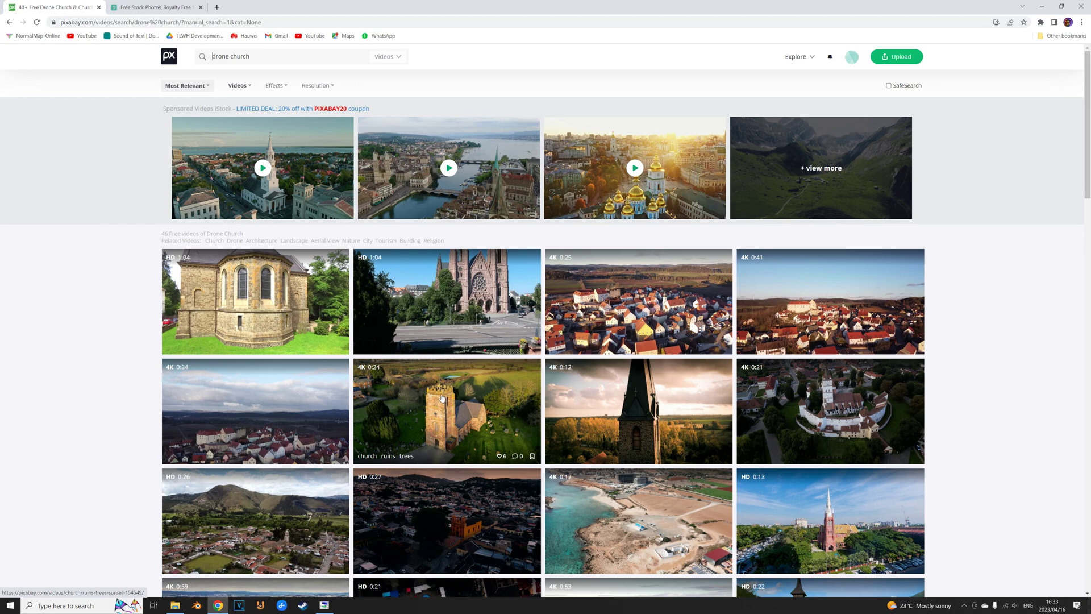
- Find the 4K clip of the historic brick church with the graveyard and open it in a separate tab
{"action": "scroll", "coordinate": [527, 358], "scroll_direction": "down", "scroll_amount": 3}
{"action": "scroll", "coordinate": [527, 357], "scroll_direction": "down", "scroll_amount": 5}
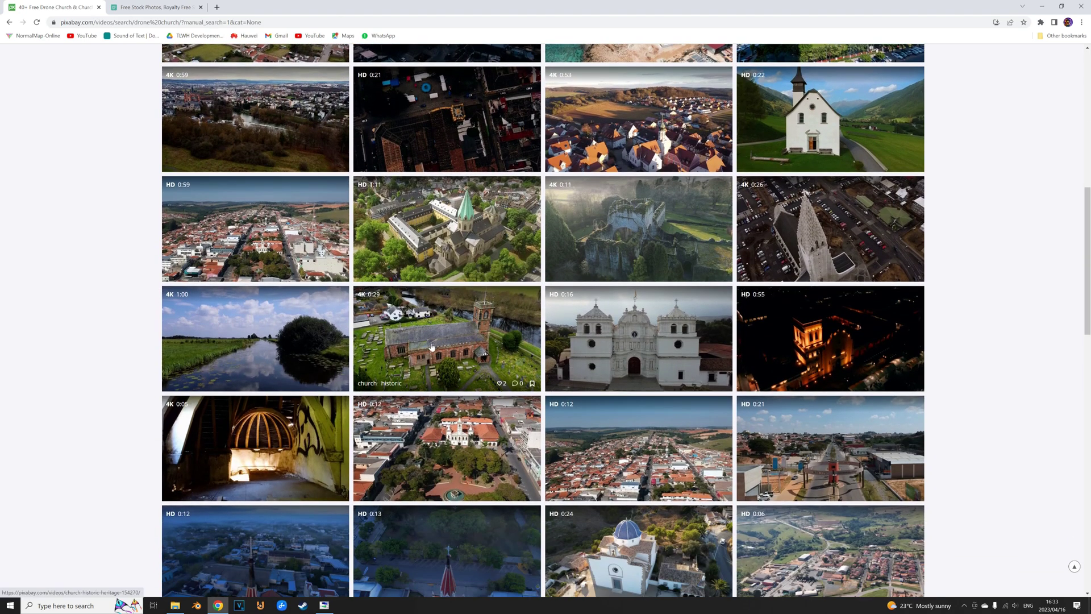
{"action": "middle_click", "coordinate": [431, 342]}
{"action": "left_click", "coordinate": [154, 8]}
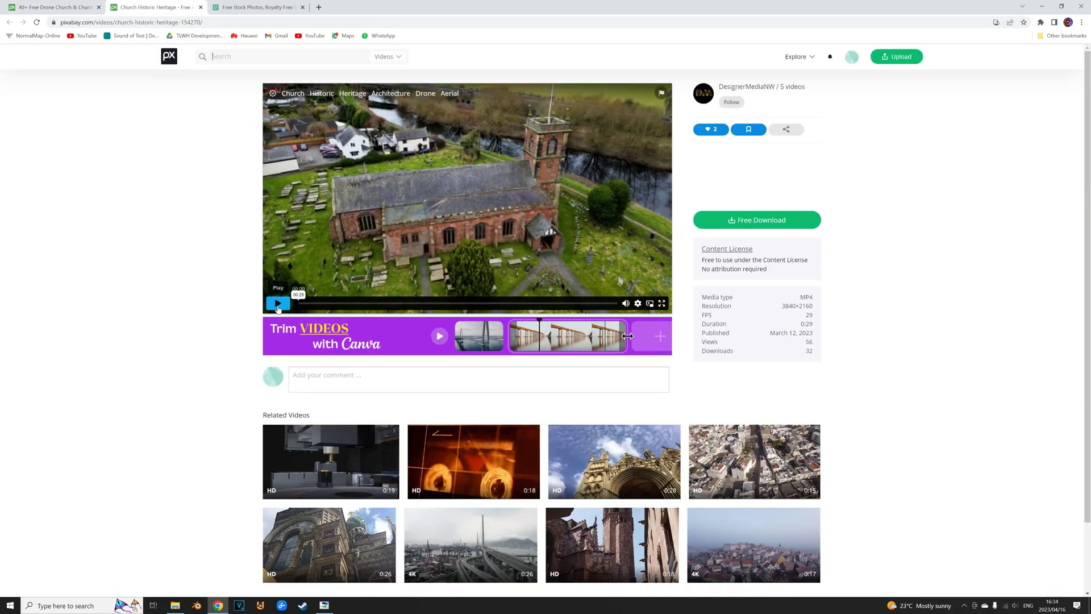
- Play the church video preview to check the drone's path around the building, and pause it partway through
{"action": "left_click", "coordinate": [277, 303]}
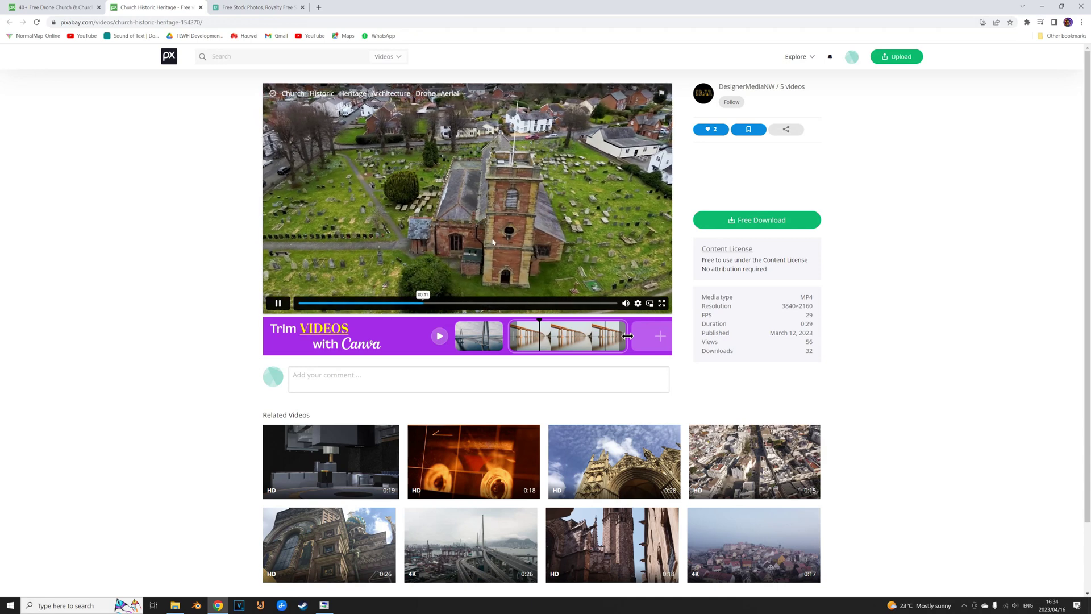
{"action": "key", "text": "space"}
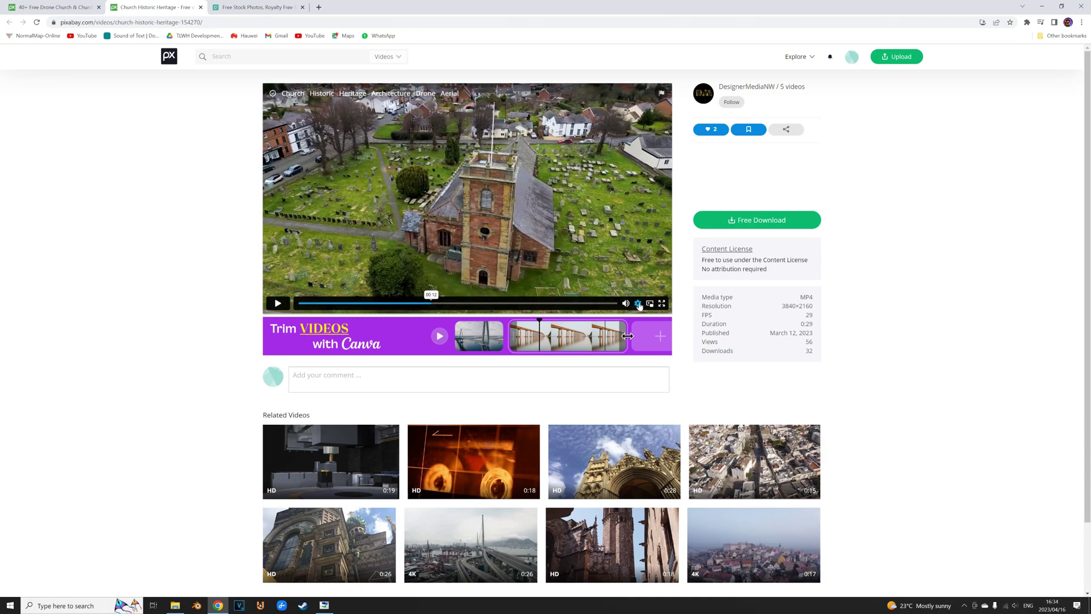
{"action": "left_click", "coordinate": [591, 266]}
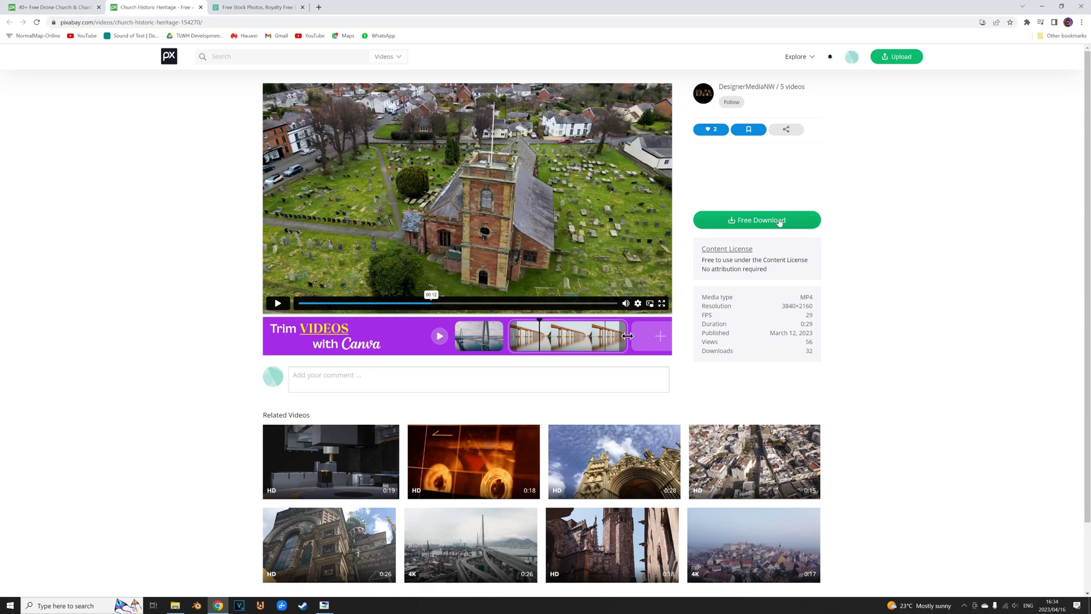
- Download the church video as MP4 at 3840×2160 resolution
{"action": "left_click", "coordinate": [780, 221]}
{"action": "left_click", "coordinate": [719, 279]}
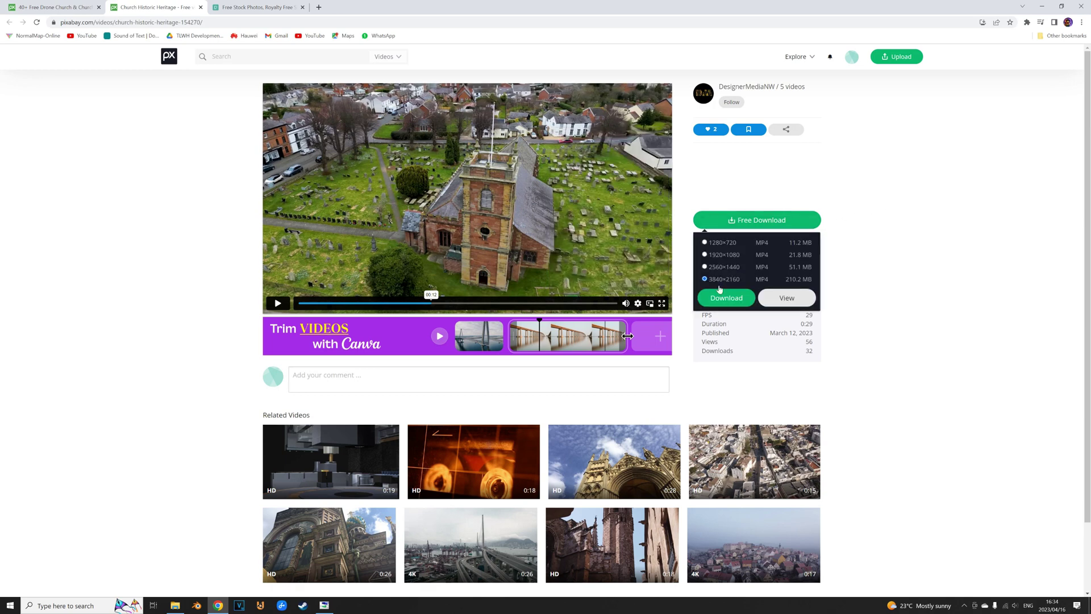
{"action": "left_click", "coordinate": [722, 299]}
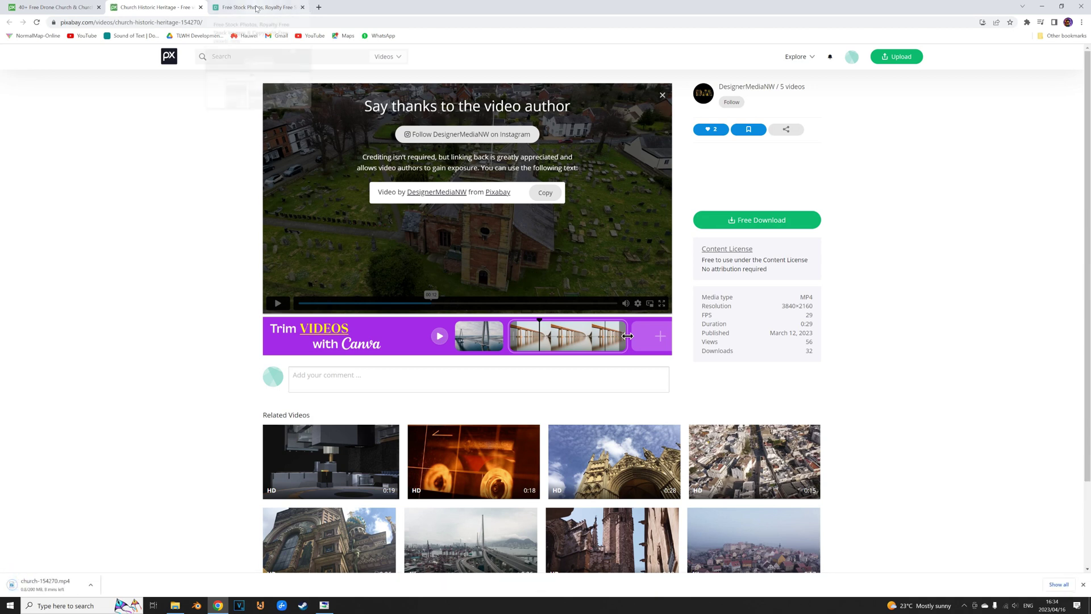
- Search the web for "meshroom" in a new tab and open the AliceVision site in a separate tab
{"action": "left_click", "coordinate": [319, 8]}
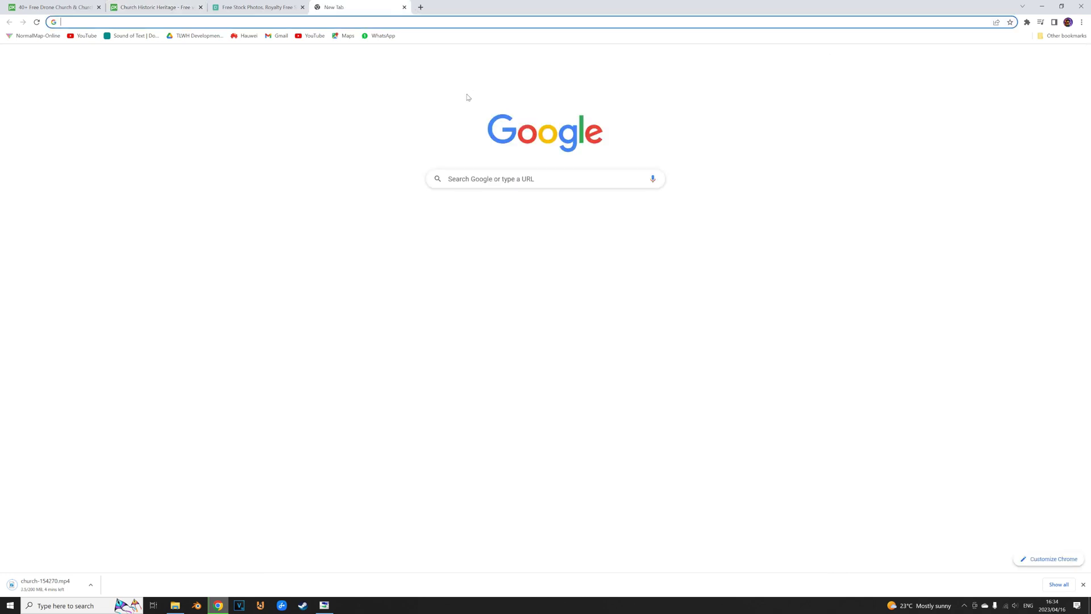
{"action": "type", "text": "mesh"}
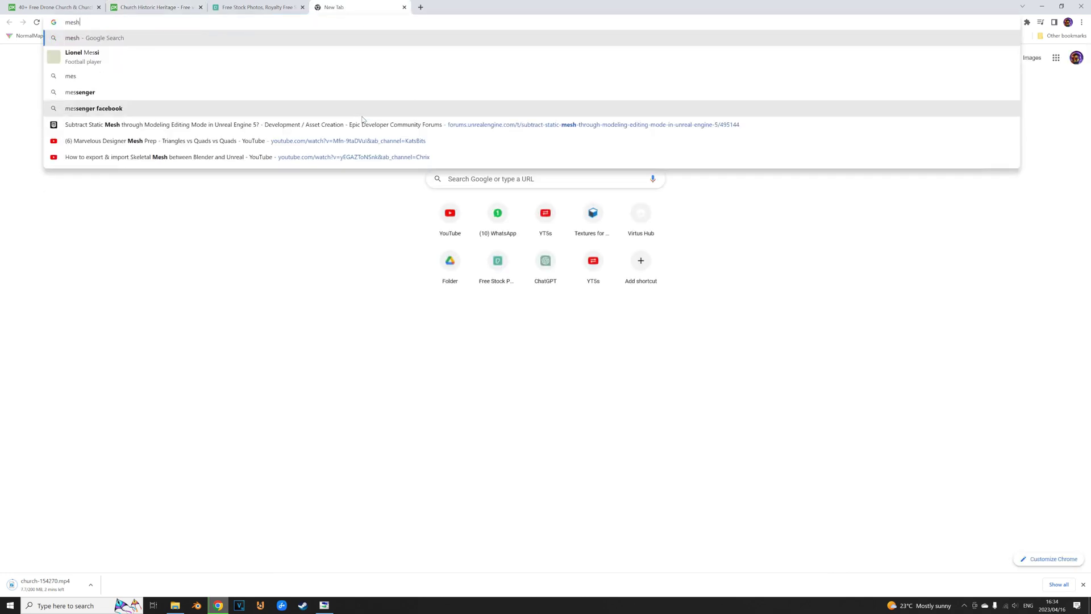
{"action": "type", "text": "room"}
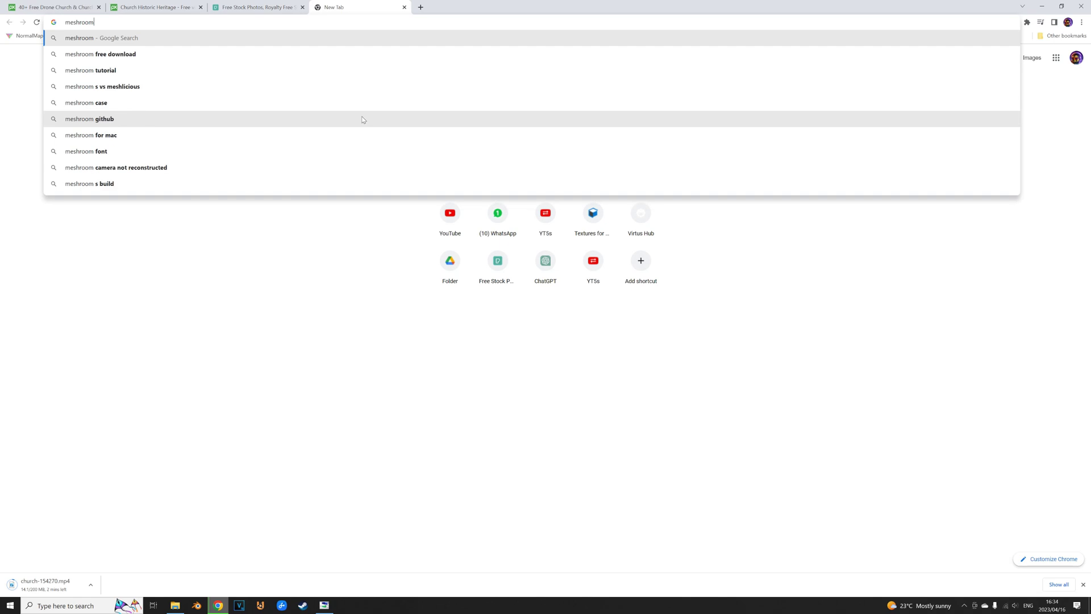
{"action": "key", "text": "Return"}
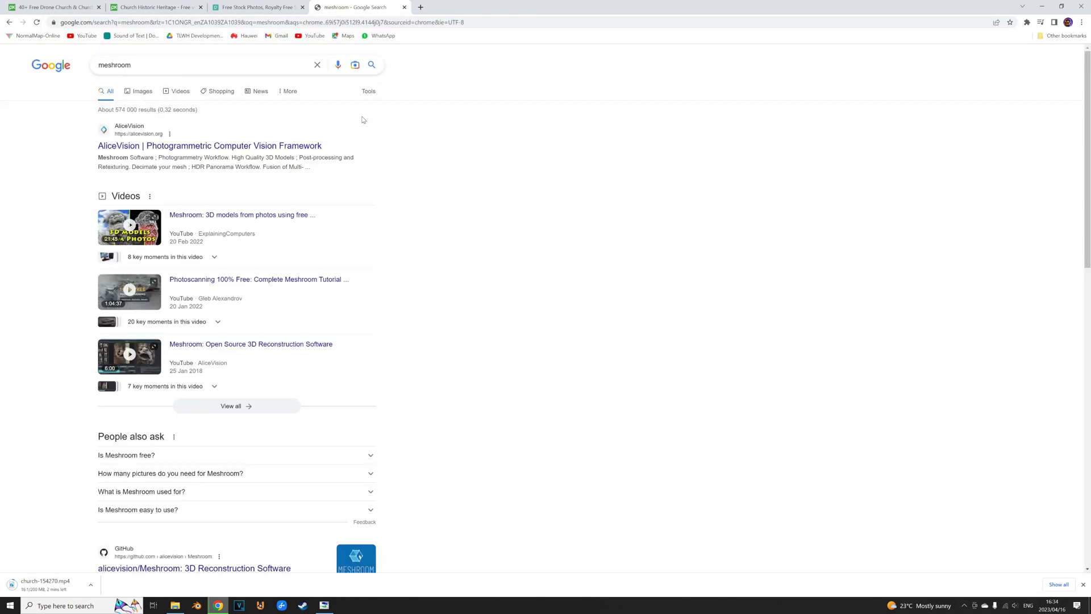
{"action": "middle_click", "coordinate": [176, 146]}
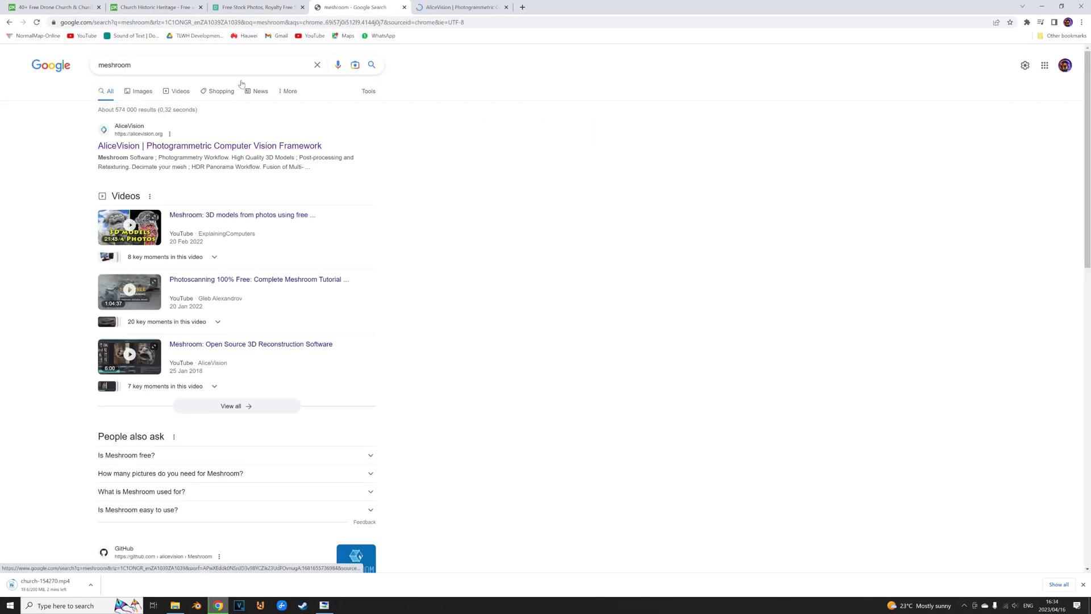
- Search the web for "zephyr 3d" as alternative photogrammetry software, and close the search results
{"action": "double_click", "coordinate": [108, 65]}
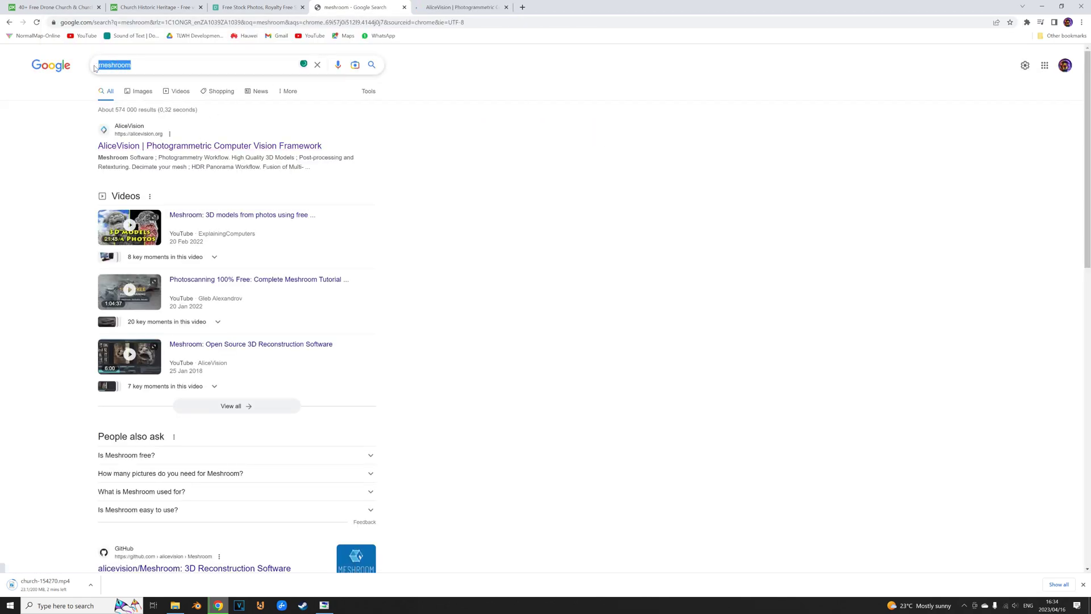
{"action": "type", "text": "zephyr"}
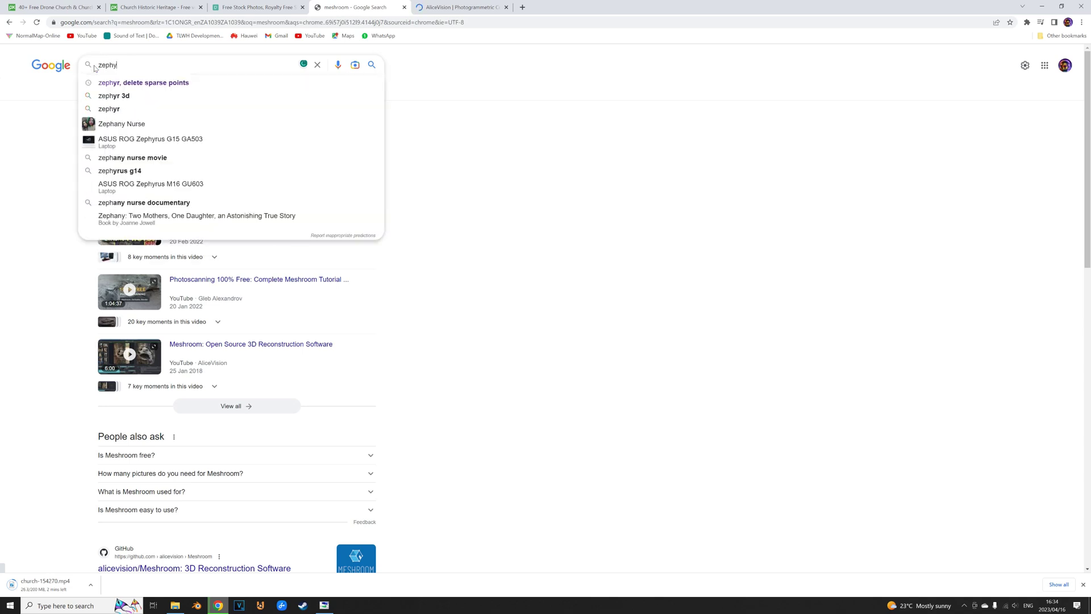
{"action": "left_click", "coordinate": [120, 95]}
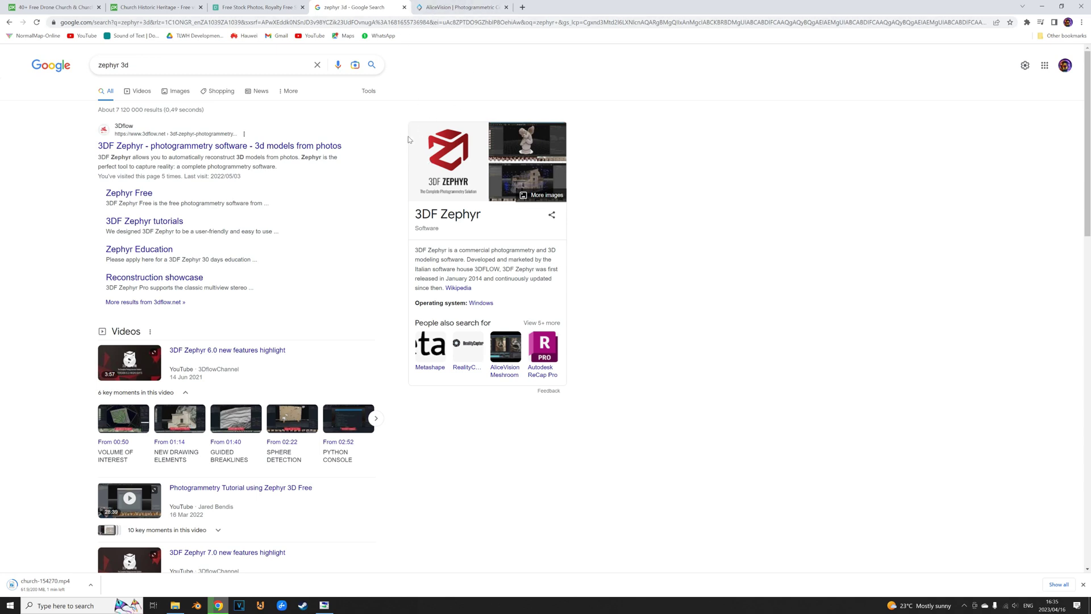
{"action": "left_click", "coordinate": [404, 7]}
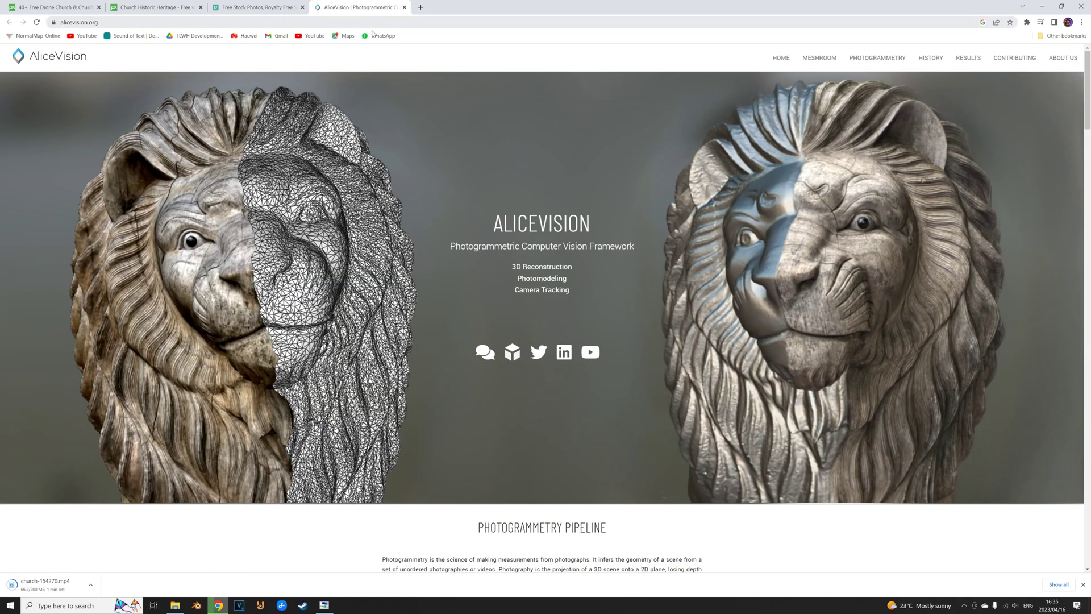
- Find the Meshroom page on the AliceVision site and download Meshroom 2023.1.0 64-bit for Windows
{"action": "scroll", "coordinate": [558, 192], "scroll_direction": "down", "scroll_amount": 20}
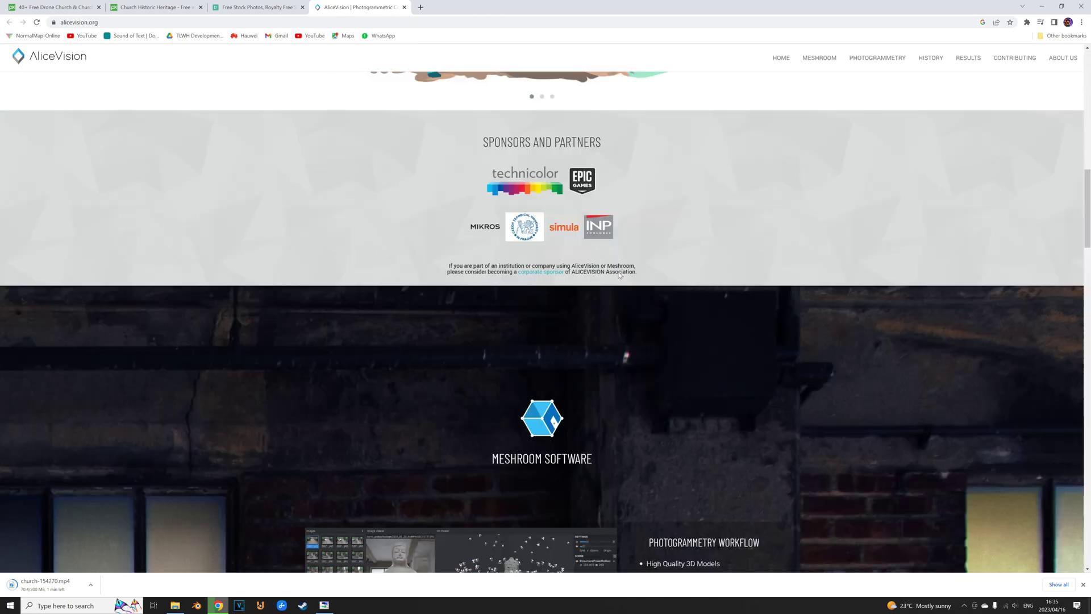
{"action": "scroll", "coordinate": [618, 275], "scroll_direction": "down", "scroll_amount": 15}
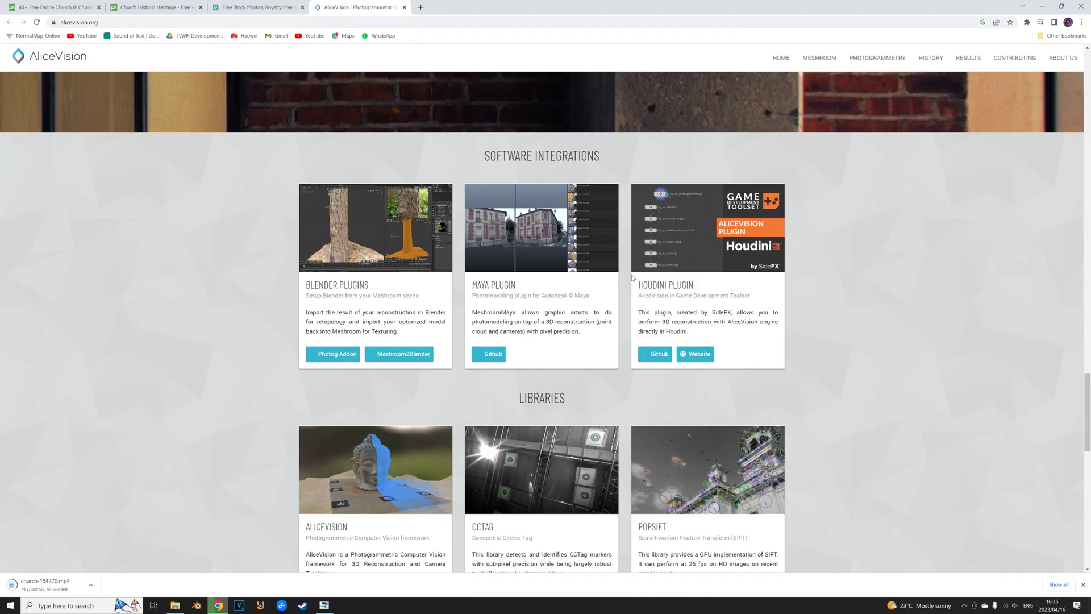
{"action": "scroll", "coordinate": [597, 268], "scroll_direction": "up", "scroll_amount": 4}
{"action": "left_click", "coordinate": [550, 172]}
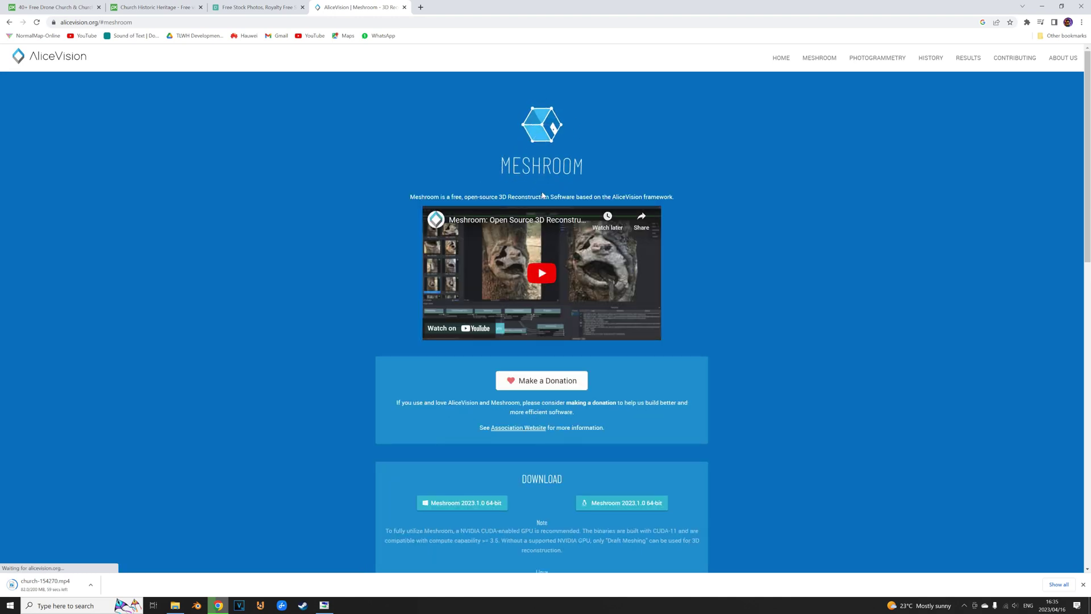
{"action": "scroll", "coordinate": [546, 267], "scroll_direction": "down", "scroll_amount": 2}
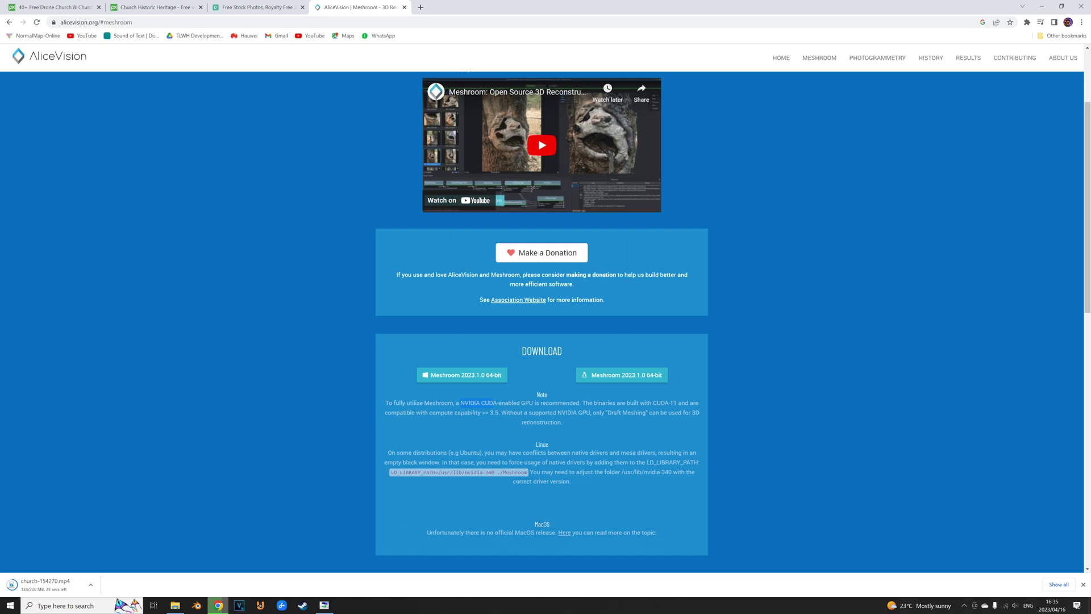
{"action": "left_click", "coordinate": [475, 375]}
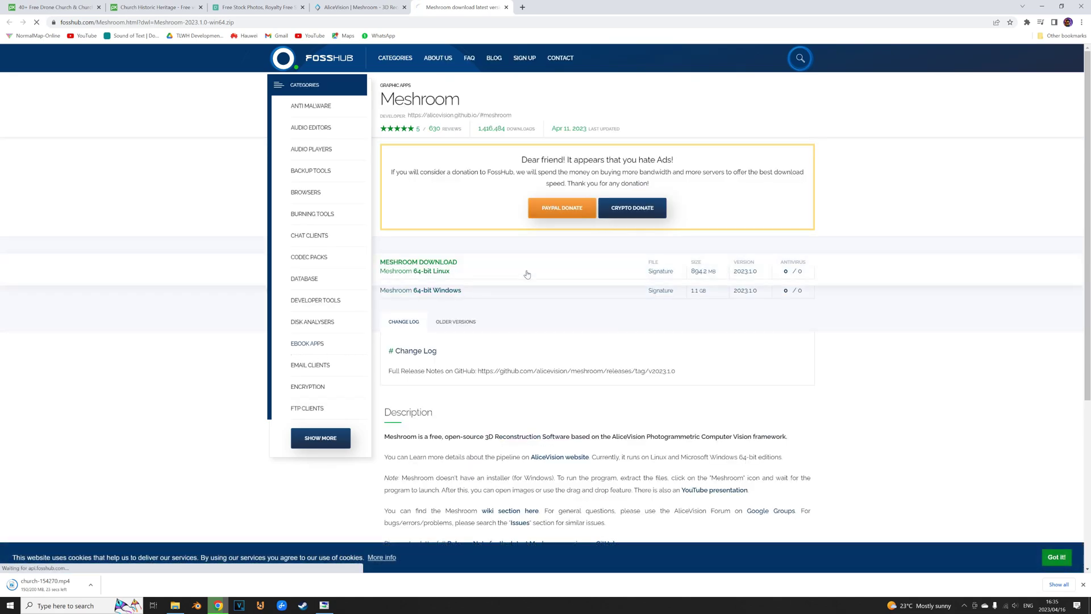
{"action": "scroll", "coordinate": [523, 272], "scroll_direction": "down", "scroll_amount": 1}
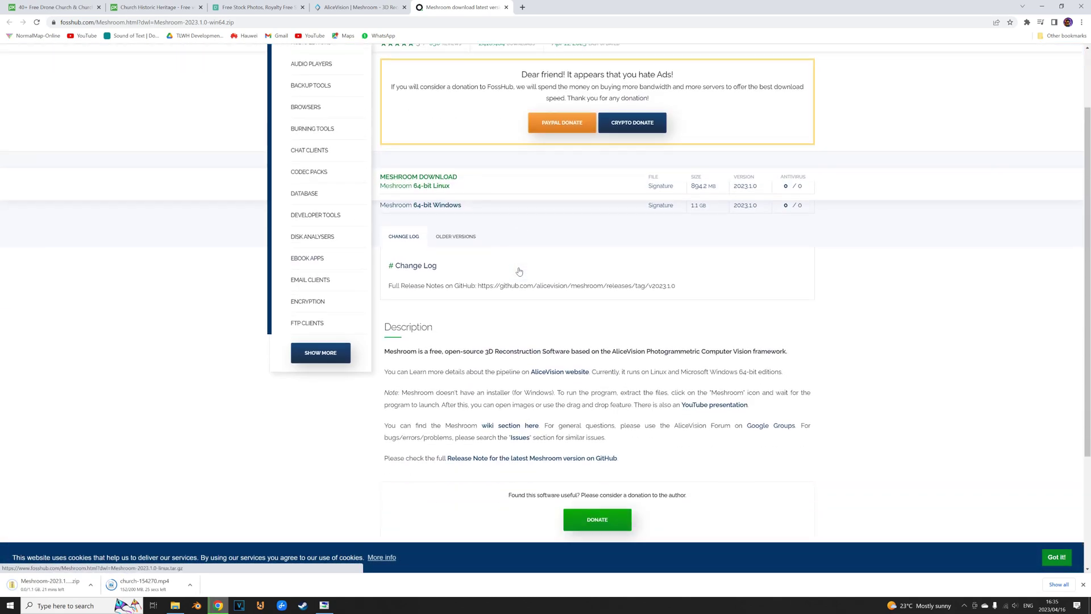
{"action": "scroll", "coordinate": [519, 271], "scroll_direction": "up", "scroll_amount": 1}
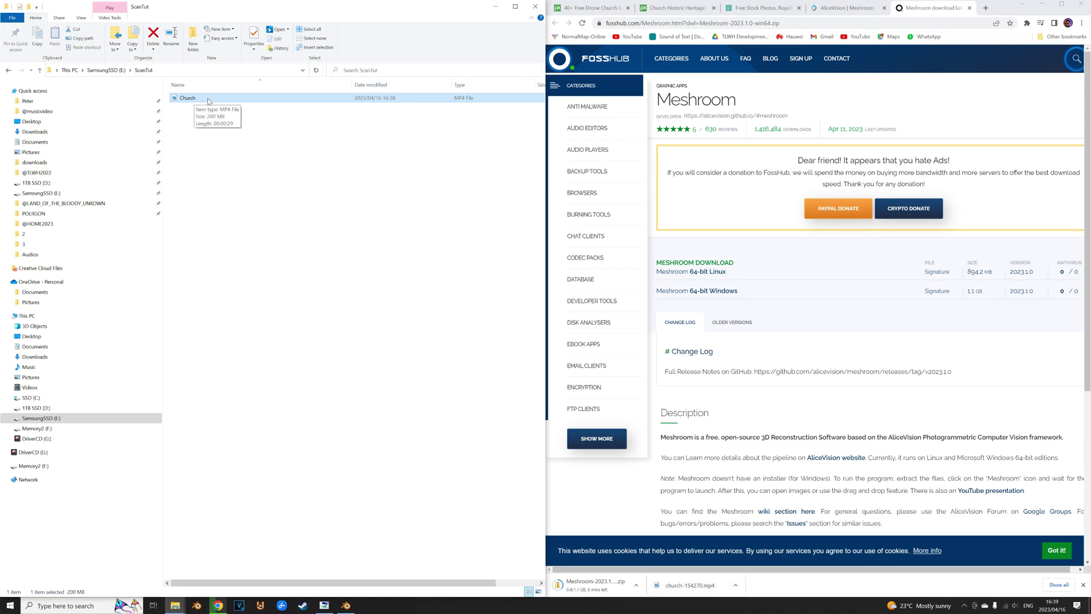
- Check the frame size and frame rate in the Church video file's property details, and close the properties
{"action": "left_click", "coordinate": [285, 241]}
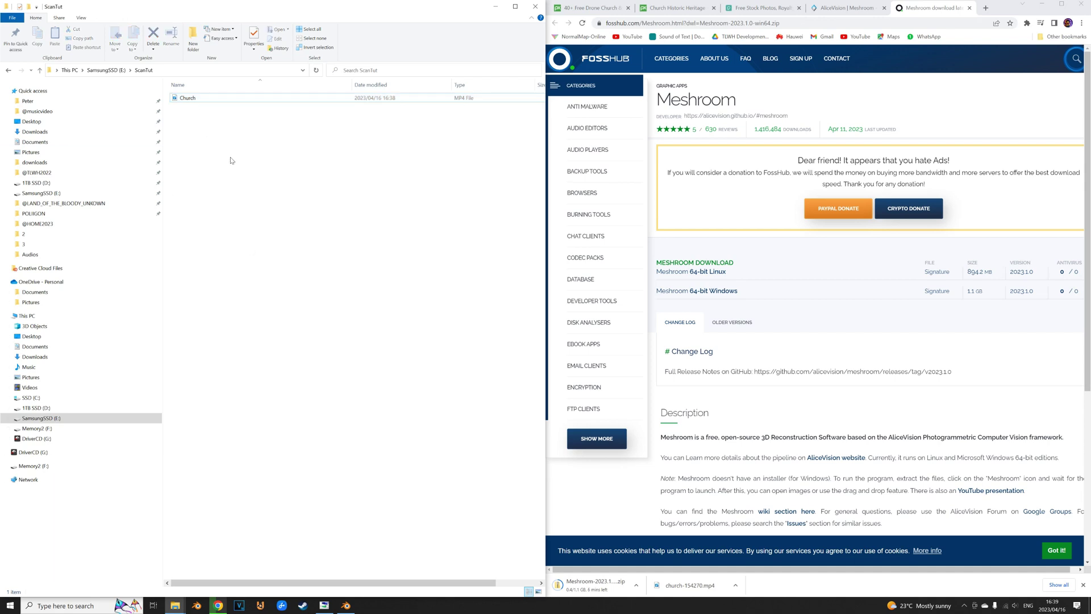
{"action": "left_click", "coordinate": [188, 100]}
{"action": "right_click", "coordinate": [189, 100]}
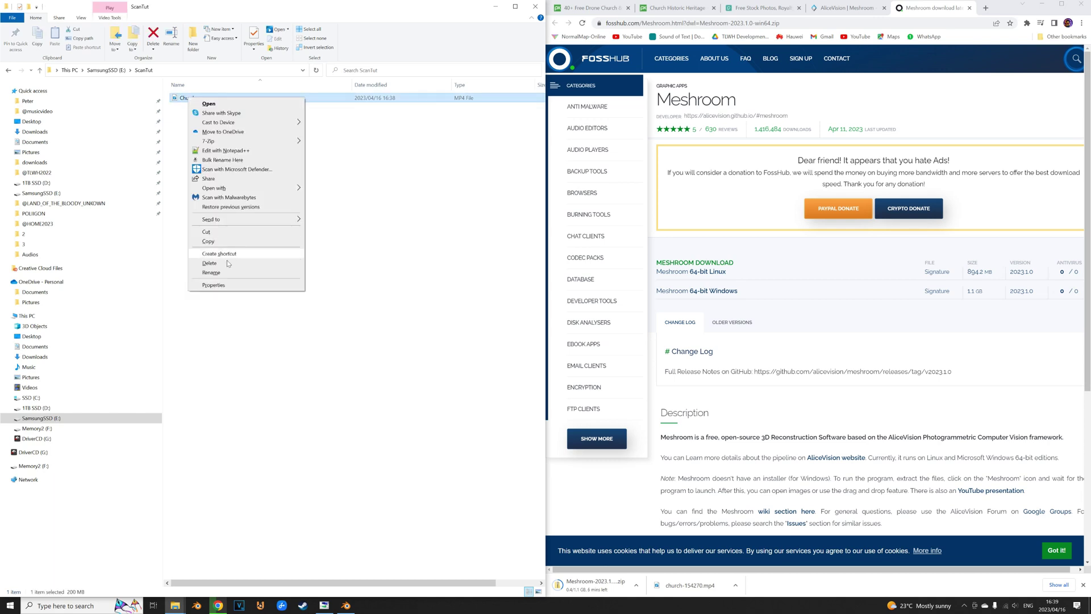
{"action": "left_click", "coordinate": [226, 287]}
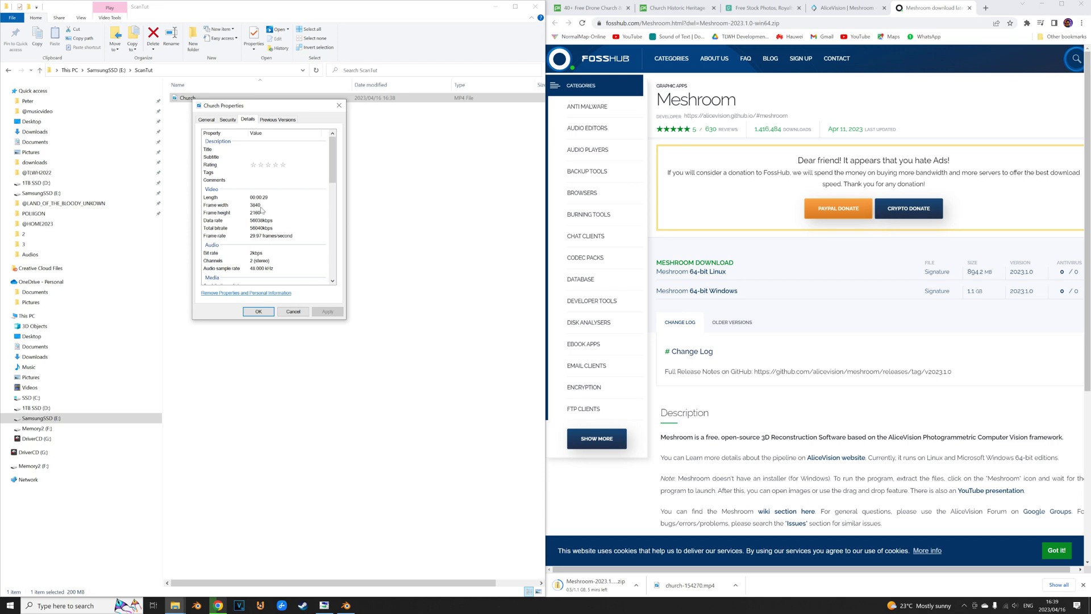
{"action": "left_click", "coordinate": [340, 106]}
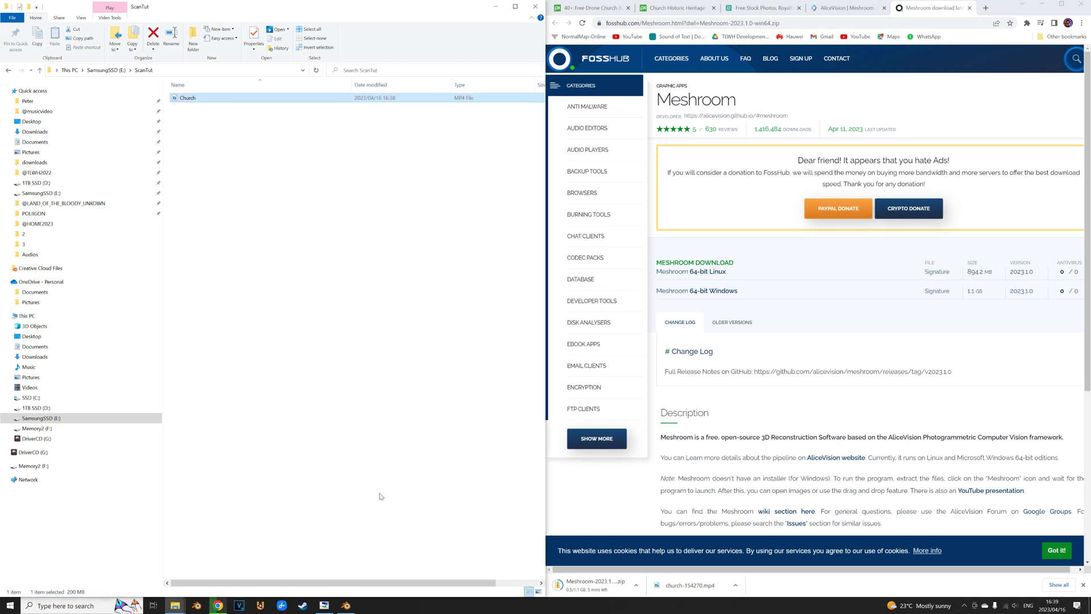
- Switch to Blender, start a new Video Editing file, and expand the preview area over the file browser
{"action": "left_click", "coordinate": [346, 605]}
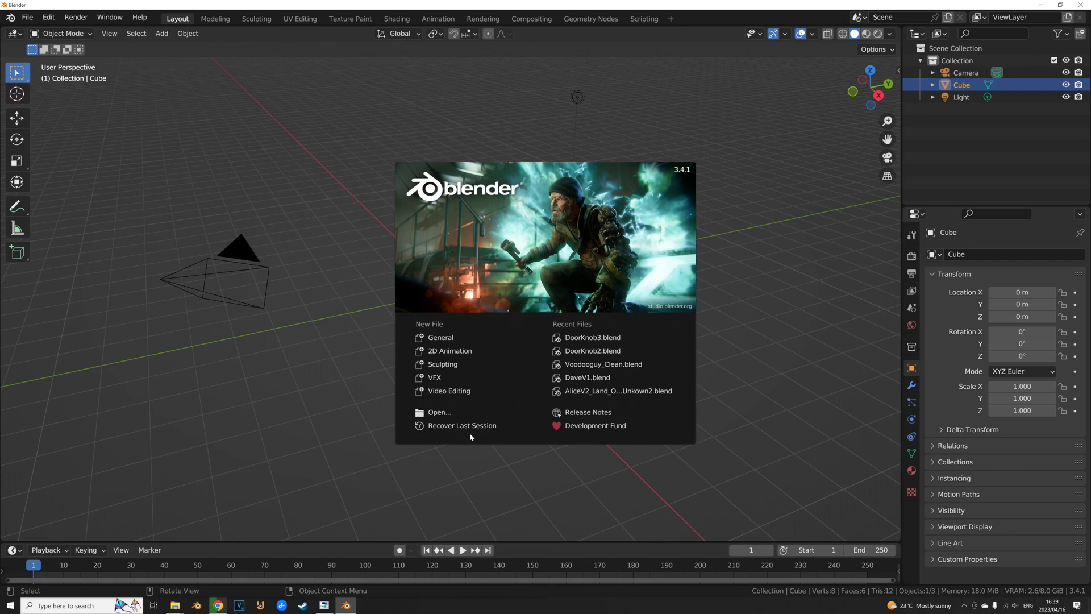
{"action": "left_click", "coordinate": [457, 394]}
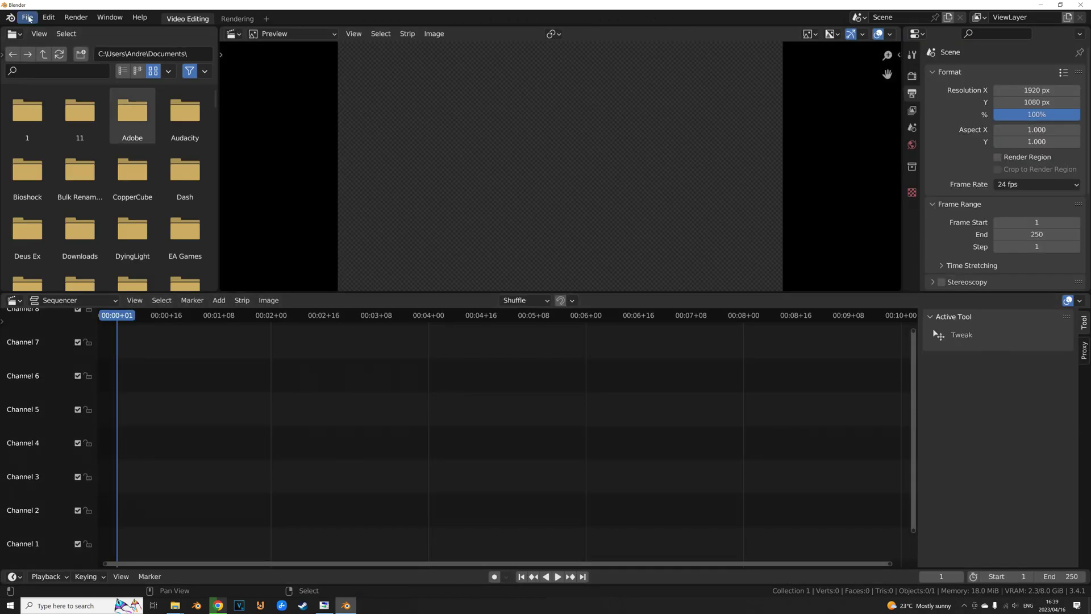
{"action": "left_click", "coordinate": [29, 18]}
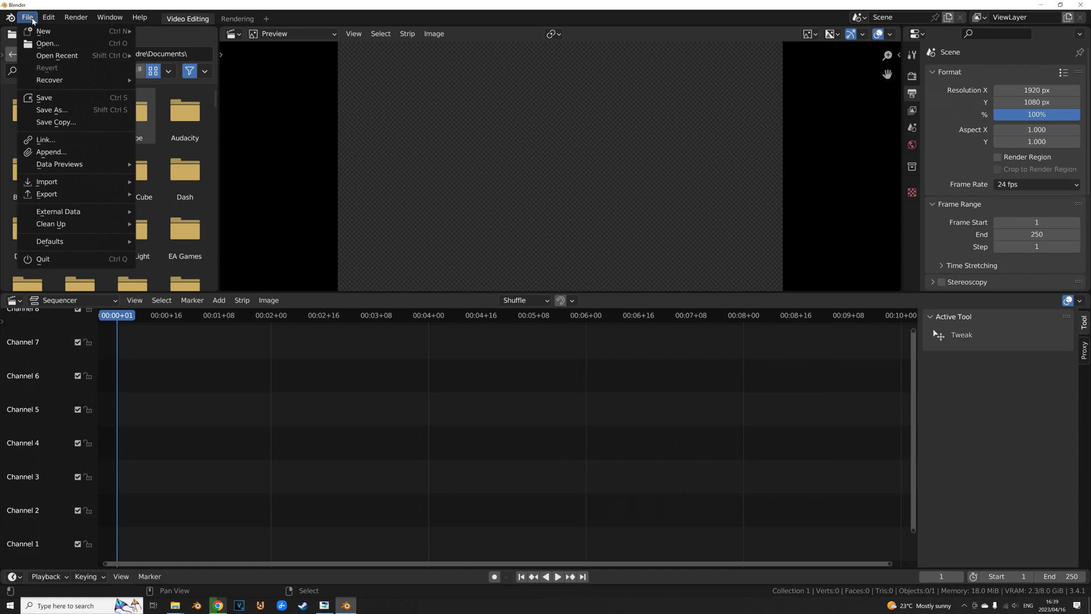
{"action": "left_click", "coordinate": [48, 17]}
{"action": "left_click", "coordinate": [27, 17]}
{"action": "mouse_move", "coordinate": [57, 31]}
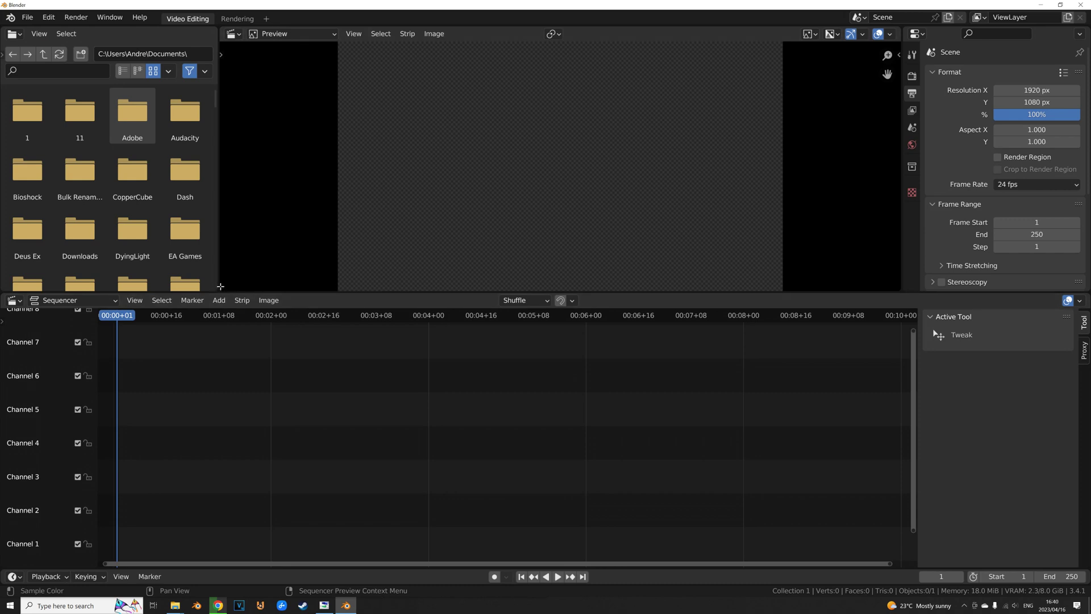
{"action": "left_click_drag", "start_coordinate": [220, 287], "coordinate": [171, 284]}
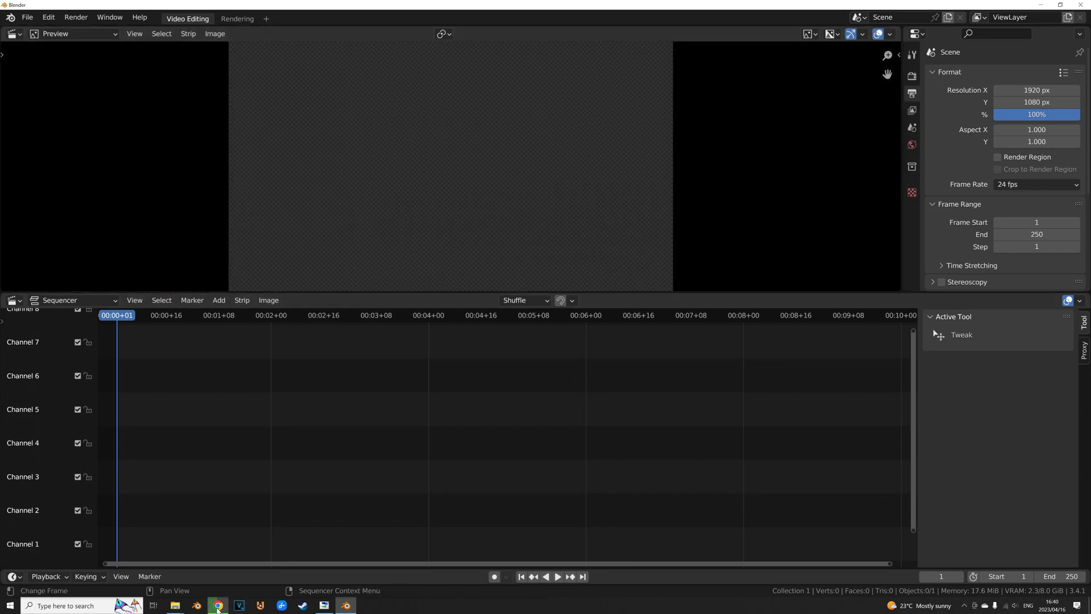
- Set the output resolution to 3840 × 2160 px
{"action": "left_click", "coordinate": [217, 606]}
{"action": "left_click", "coordinate": [360, 441]}
{"action": "left_click", "coordinate": [1023, 90]}
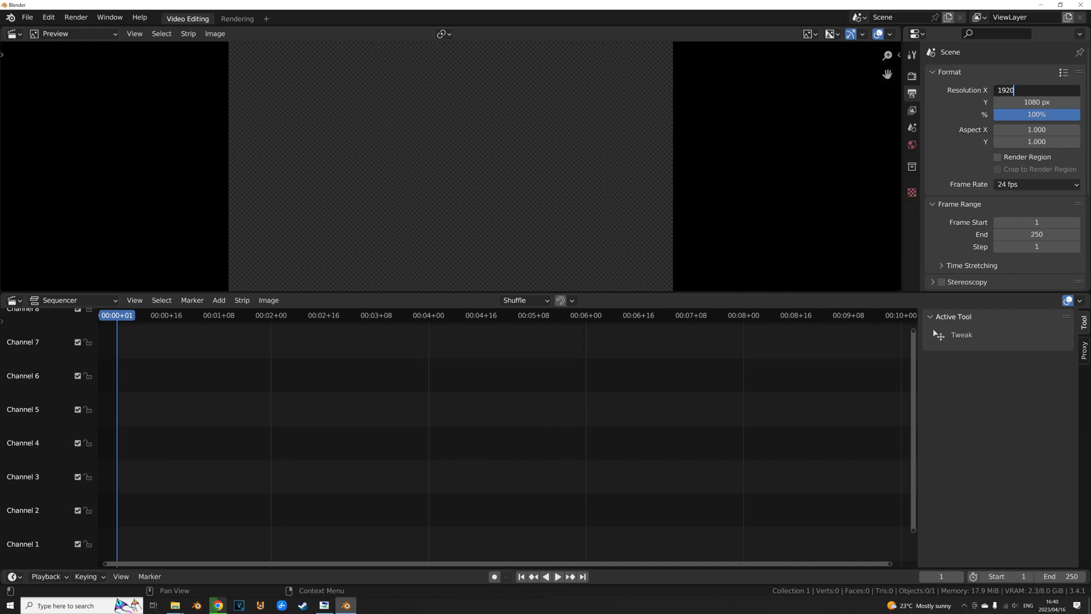
{"action": "type", "text": "*2"}
{"action": "key", "text": "Tab"}
{"action": "type", "text": "*"}
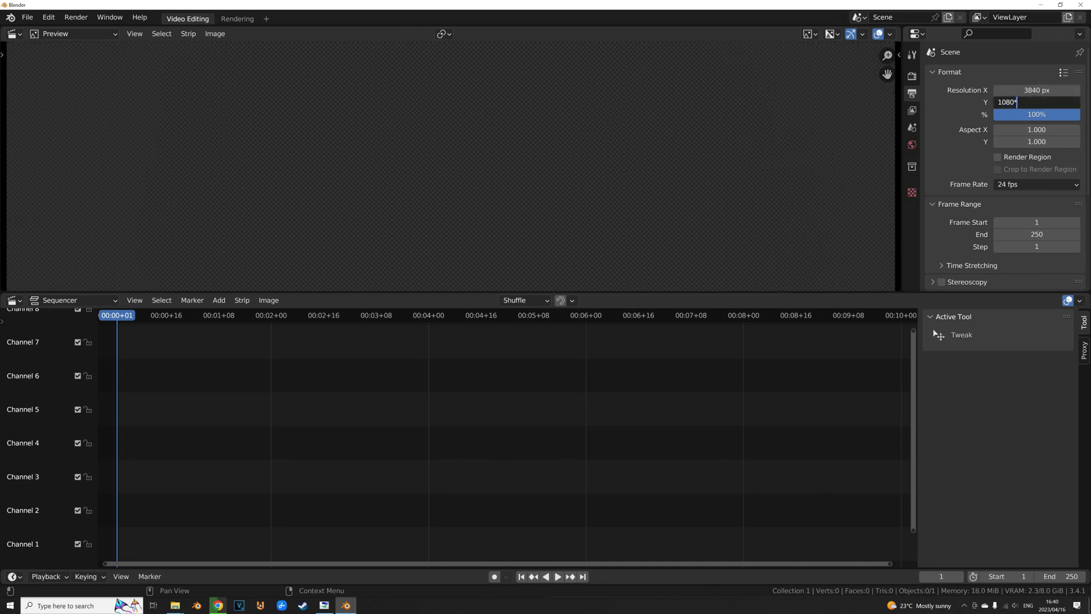
{"action": "type", "text": "2160"}
{"action": "key", "text": "Return"}
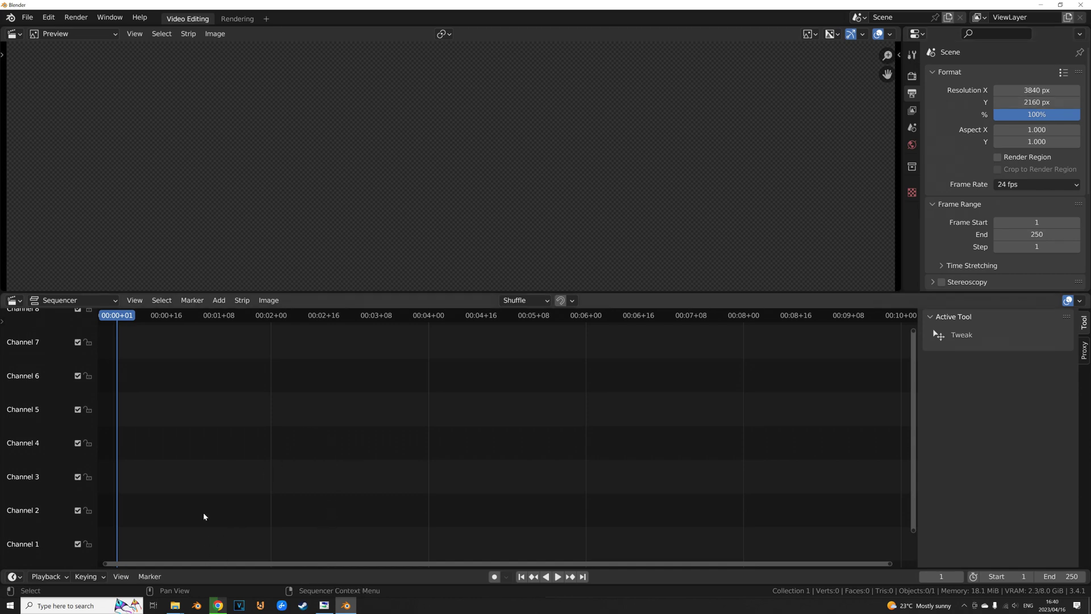
- Hide the sequencer's channel list and add the Church video from the ScanTut folder to the timeline
{"action": "left_click", "coordinate": [134, 300]}
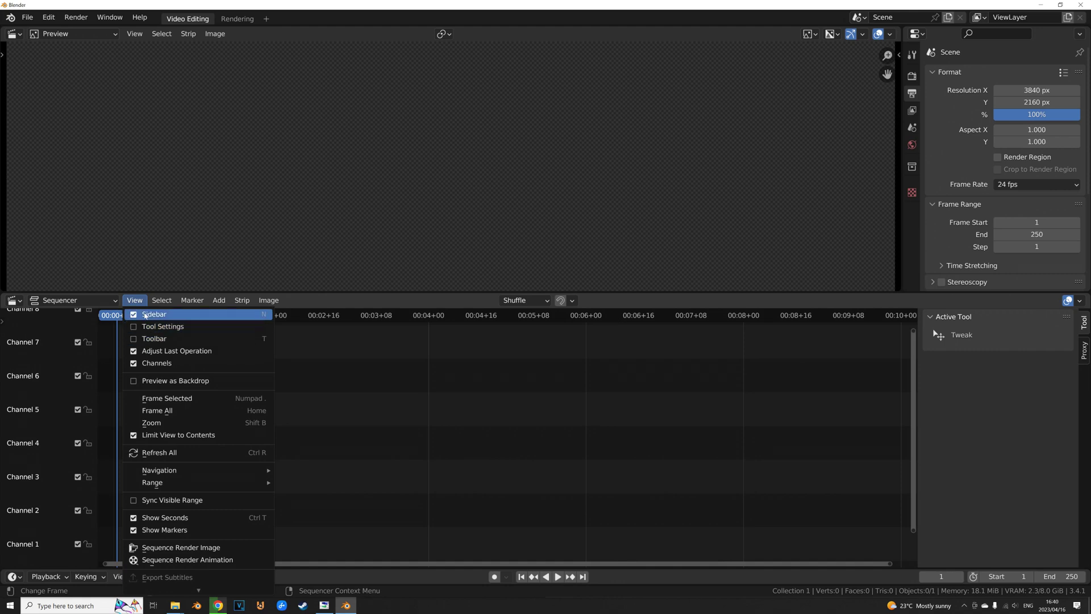
{"action": "left_click", "coordinate": [160, 363]}
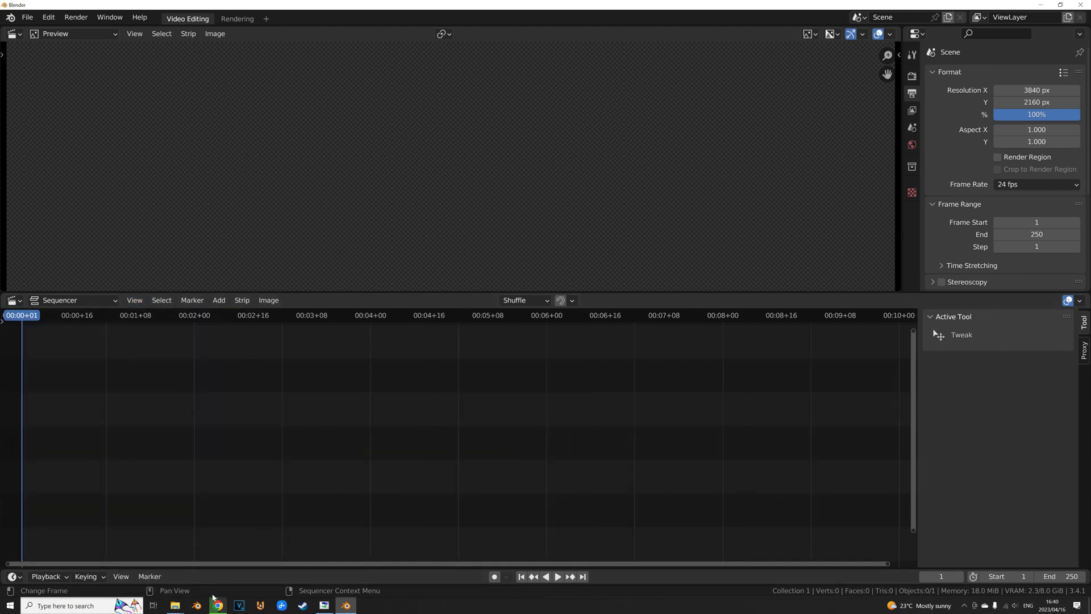
{"action": "mouse_move", "coordinate": [178, 606]}
{"action": "left_click", "coordinate": [154, 565]}
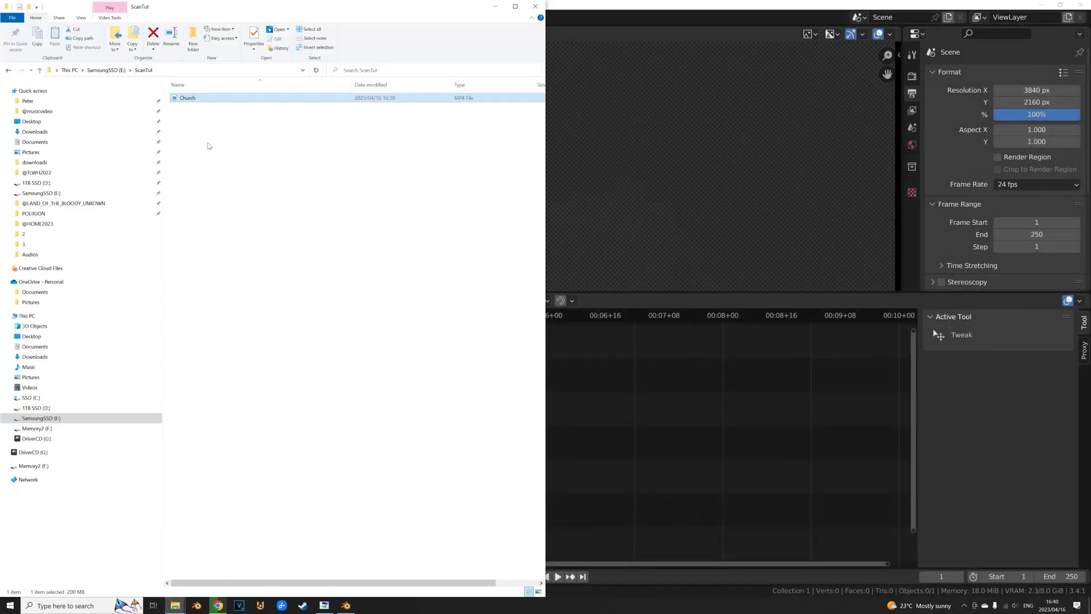
{"action": "left_click_drag", "start_coordinate": [189, 97], "coordinate": [602, 421]}
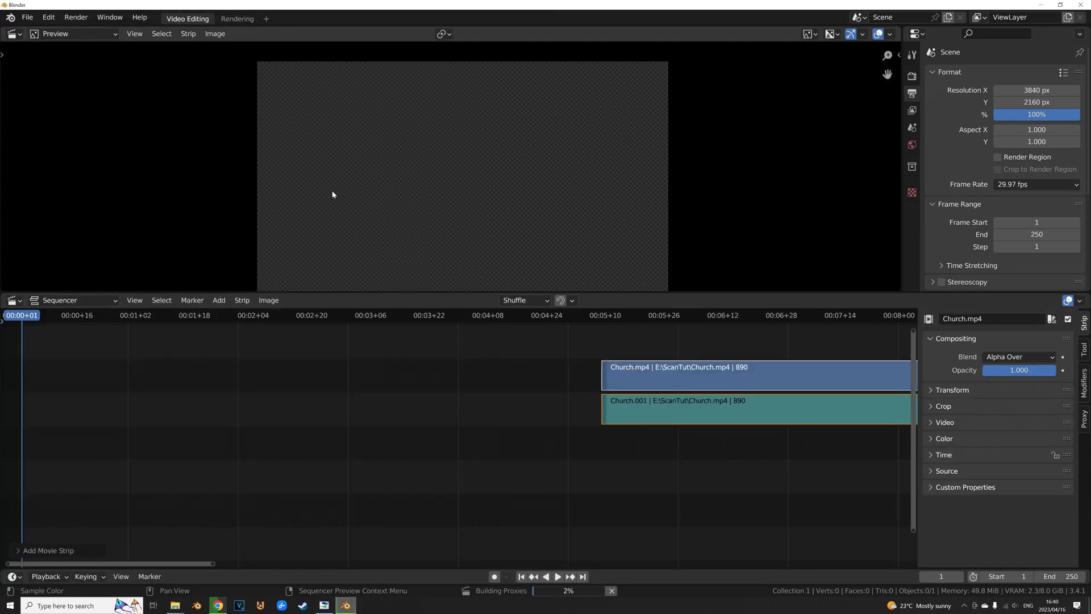
- Move the Church video and sound strips to start at frame 1, and delete the sound strip
{"action": "scroll", "coordinate": [596, 407], "scroll_direction": "down", "scroll_amount": 3}
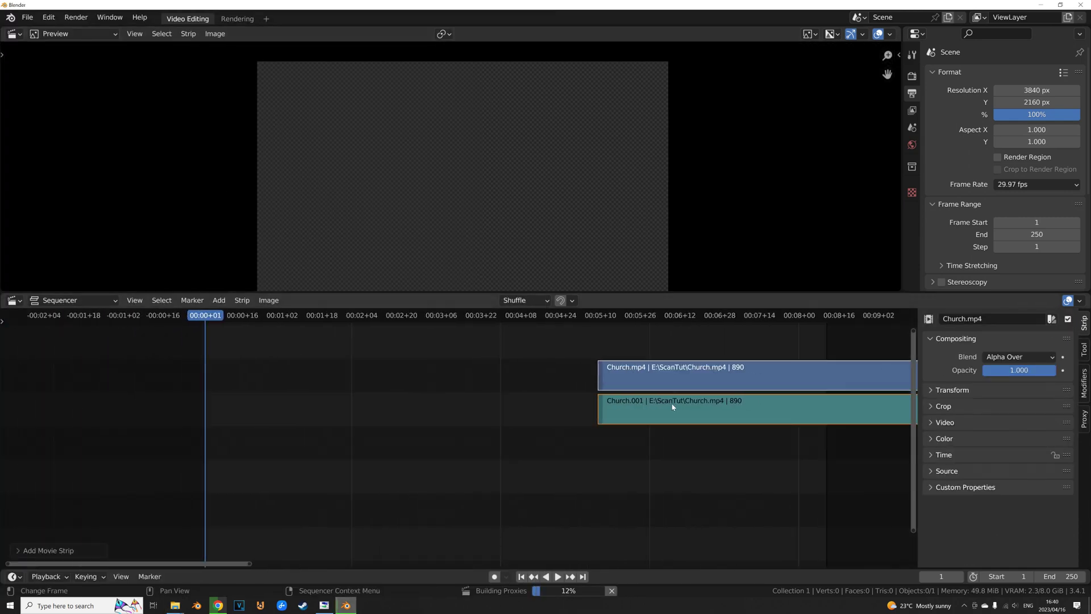
{"action": "left_click_drag", "start_coordinate": [673, 409], "coordinate": [276, 392]}
{"action": "left_click", "coordinate": [376, 416]}
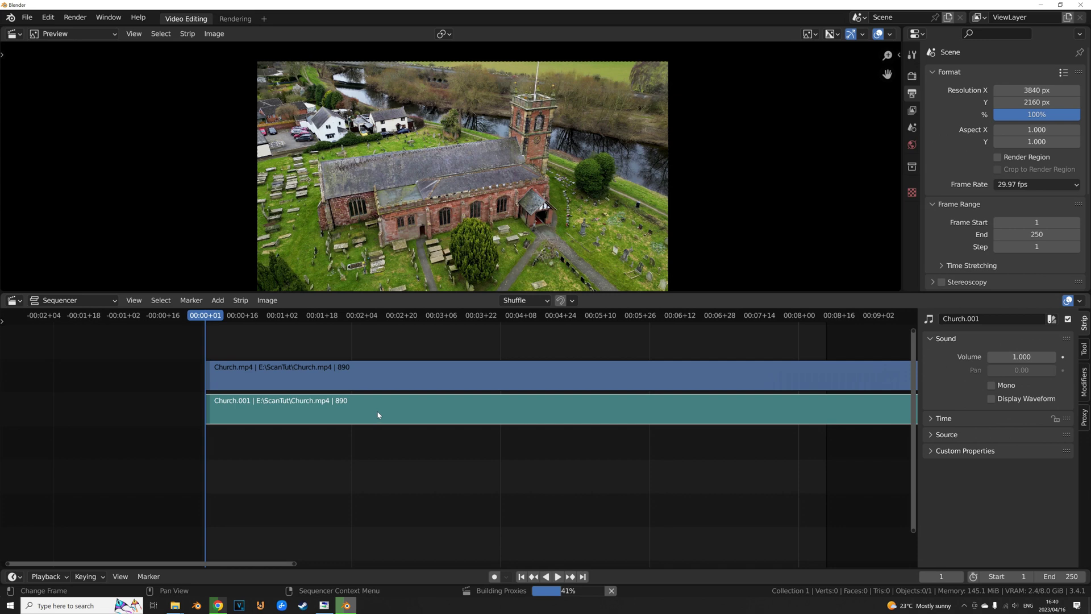
{"action": "key", "text": "Delete"}
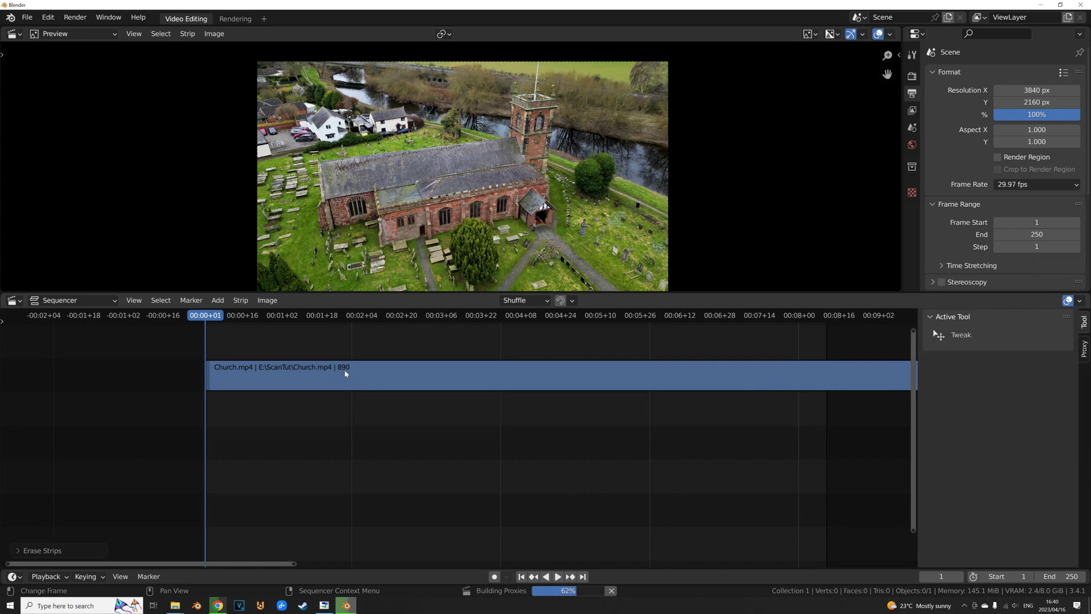
- Set the timeline's end frame to 890 to match the length of the Church strip
{"action": "scroll", "coordinate": [343, 372], "scroll_direction": "up", "scroll_amount": 3}
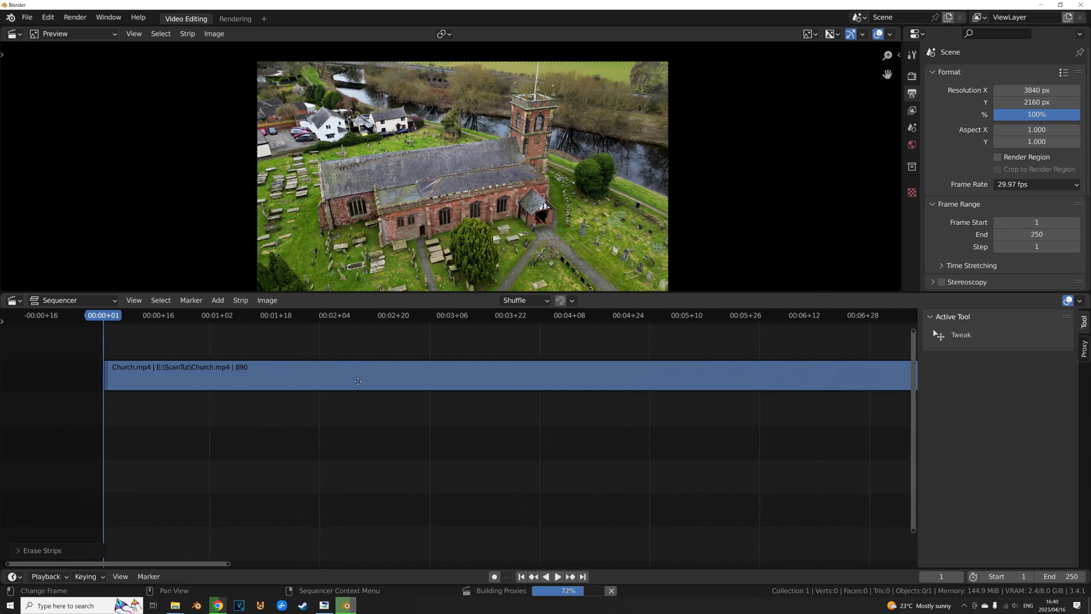
{"action": "scroll", "coordinate": [389, 371], "scroll_direction": "left", "scroll_amount": 4, "text": "ctrl"}
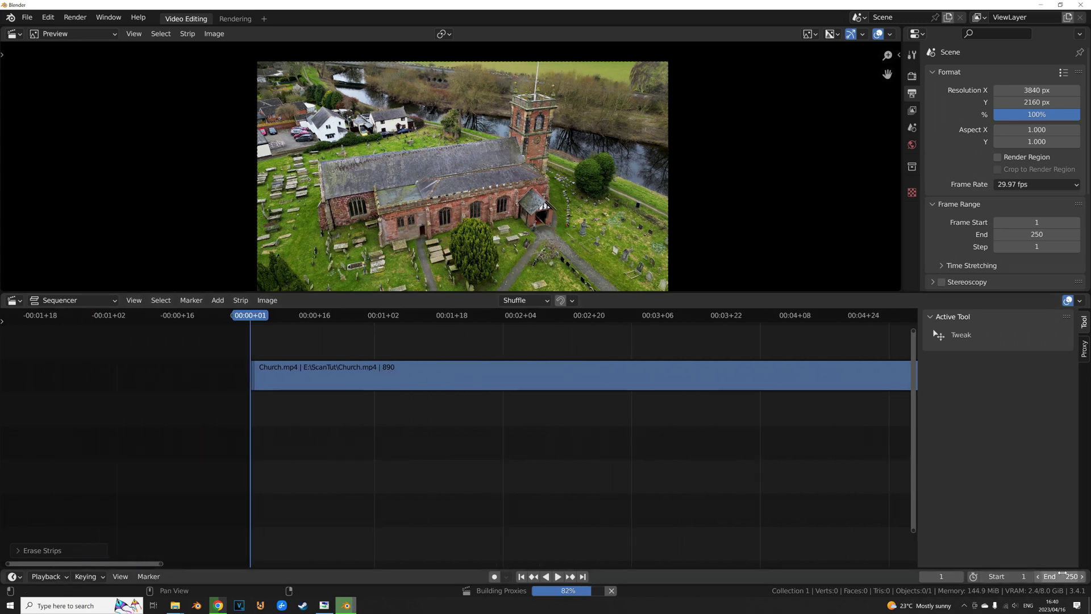
{"action": "left_click", "coordinate": [1060, 576]}
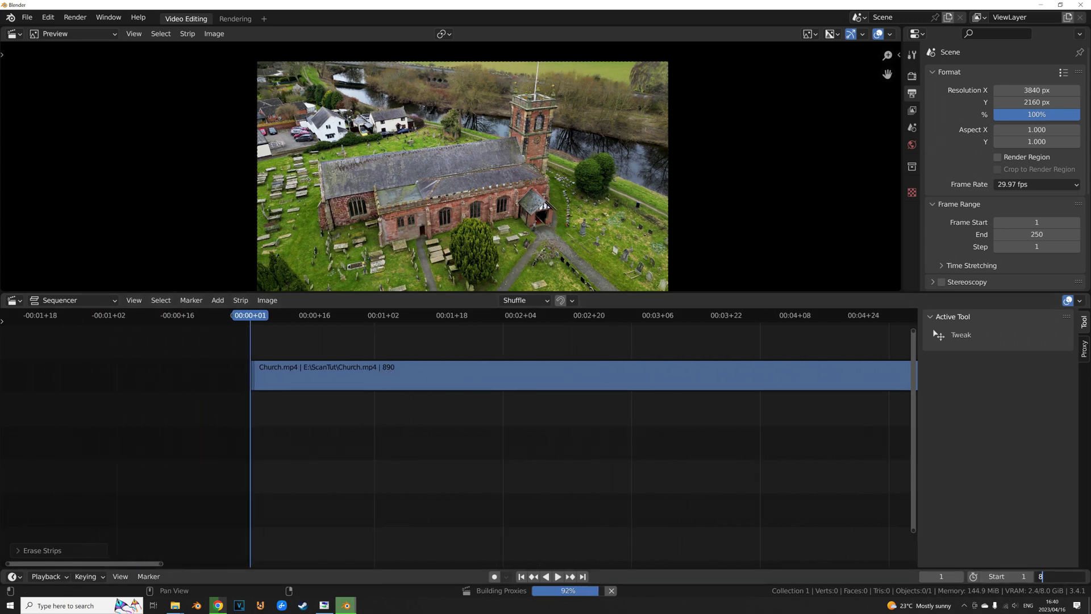
{"action": "type", "text": "90"}
{"action": "key", "text": "Return"}
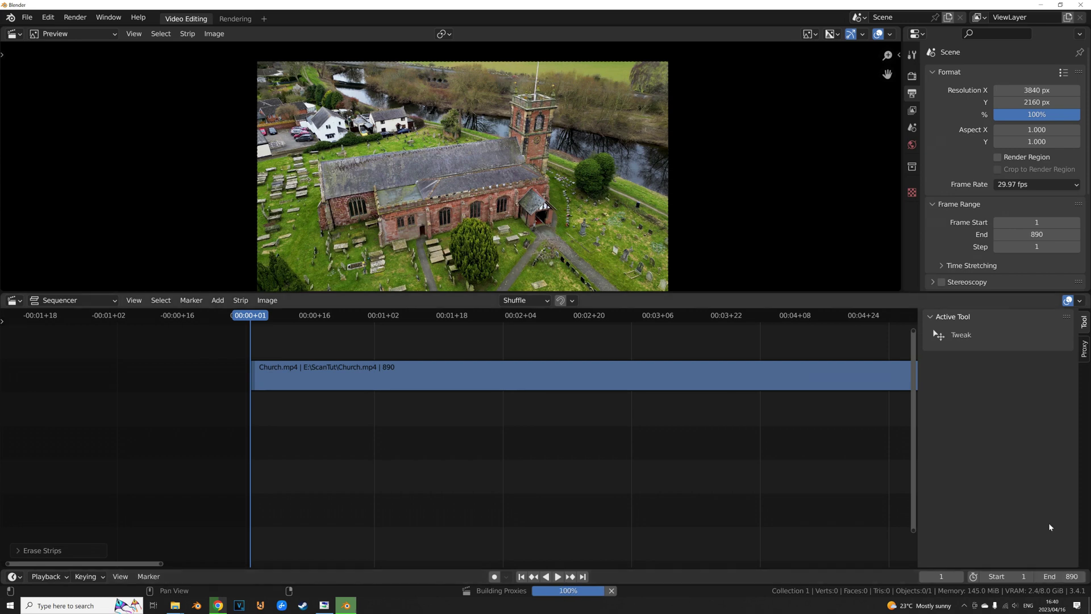
- Fit the whole Church strip in the timeline and scrub through the footage to review the drone's orbit
{"action": "middle_click_drag", "start_coordinate": [681, 466], "coordinate": [441, 376], "text": "ctrl"}
{"action": "left_click_drag", "start_coordinate": [340, 325], "coordinate": [499, 322]}
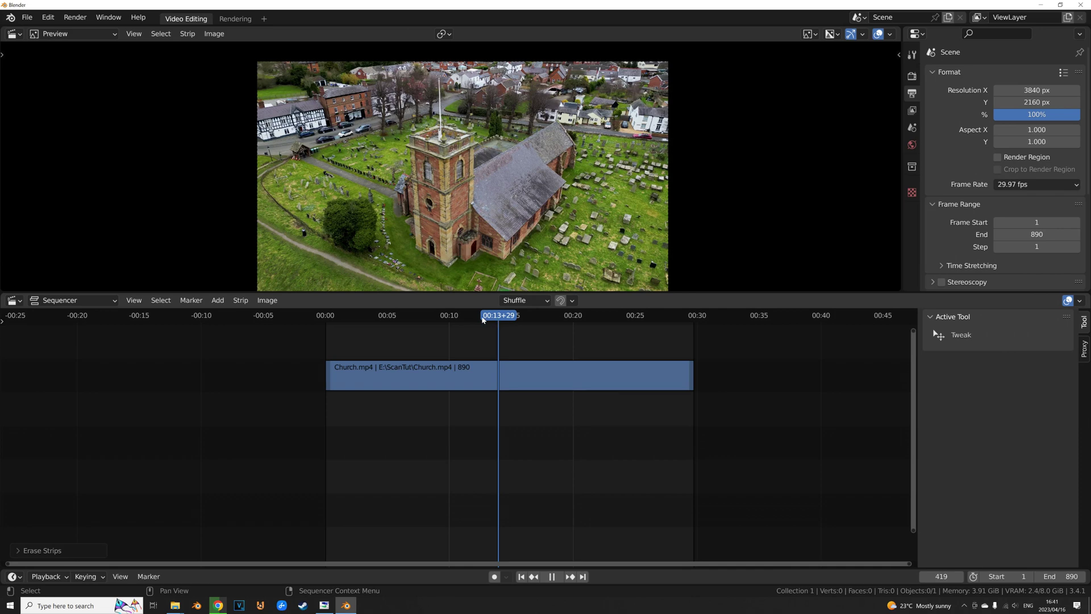
{"action": "left_click_drag", "start_coordinate": [482, 320], "coordinate": [431, 320]}
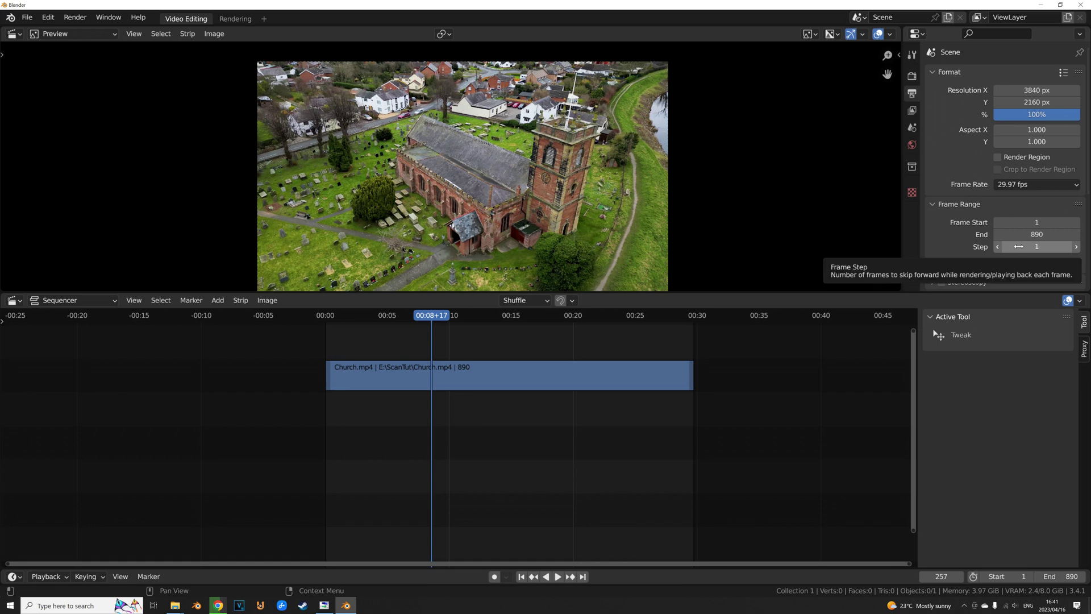
- Set the frame step to 4 and work out 890/4 in the current frame field
{"action": "left_click", "coordinate": [1059, 247]}
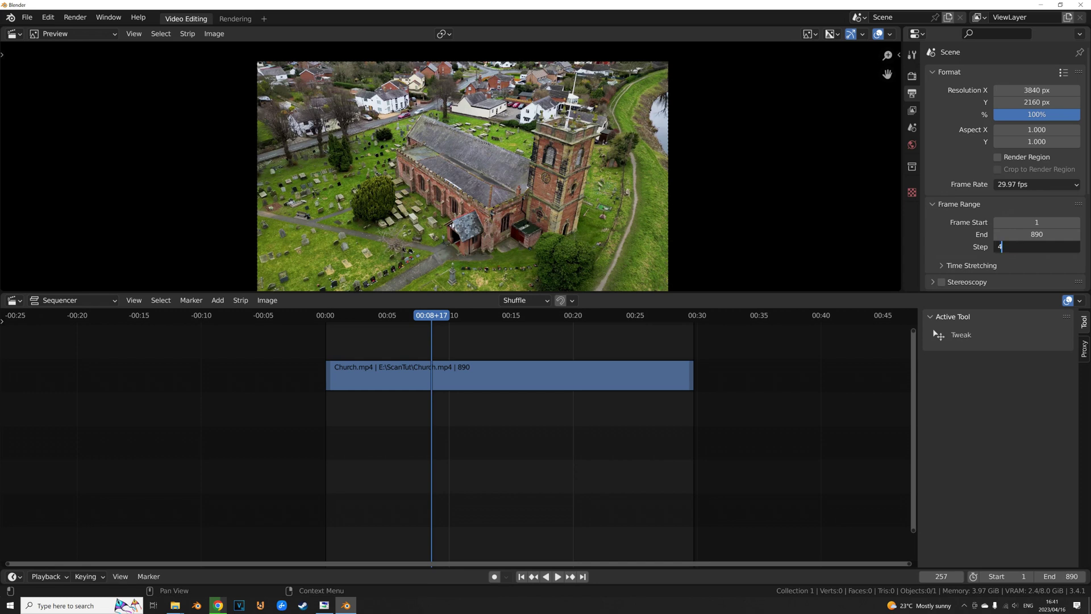
{"action": "type", "text": "4"}
{"action": "key", "text": "Return"}
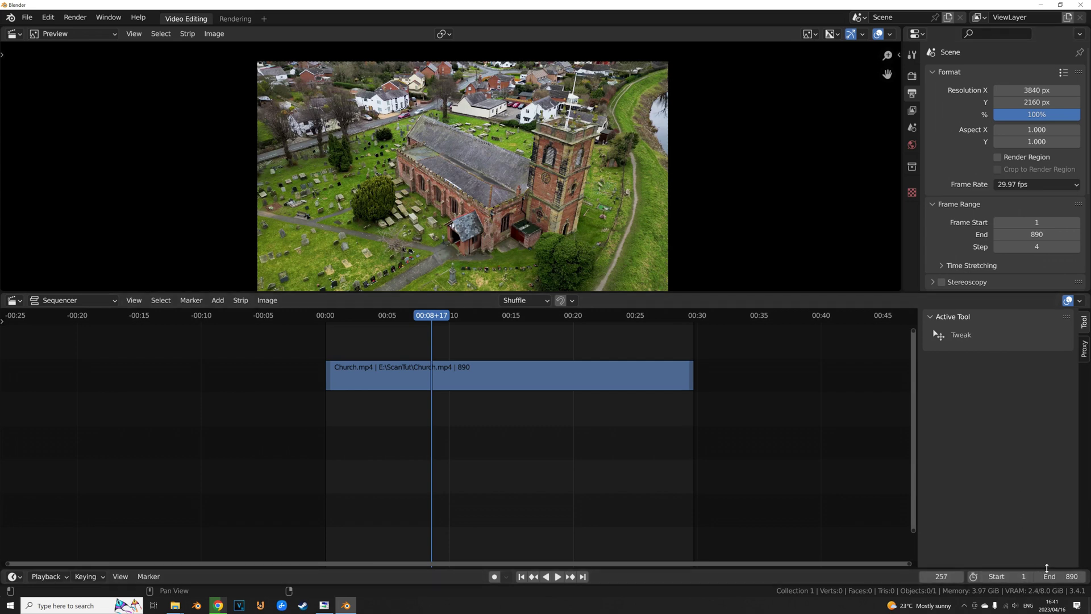
{"action": "left_click", "coordinate": [939, 576]}
{"action": "type", "text": "890/4"}
{"action": "key", "text": "Return"}
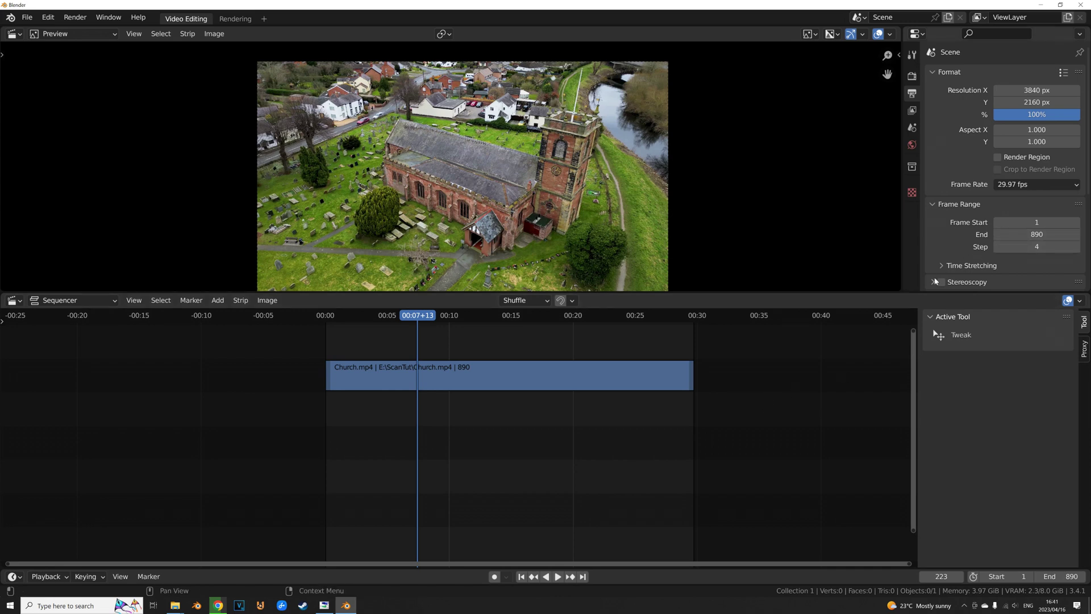
- Enlarge the preview and output properties area and set the output file format to PNG
{"action": "left_click_drag", "start_coordinate": [892, 293], "coordinate": [892, 357]}
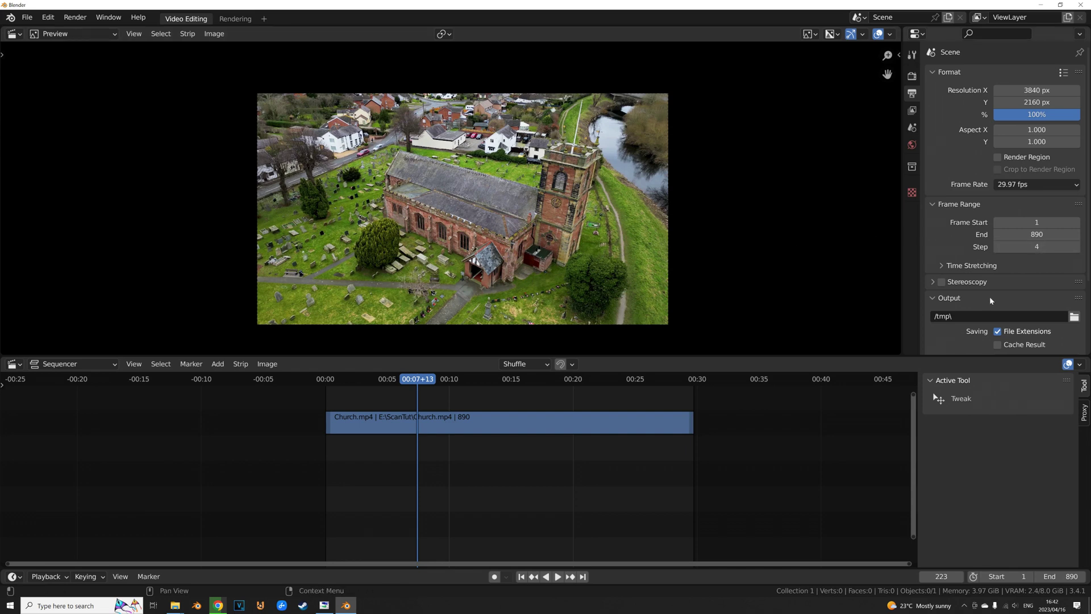
{"action": "scroll", "coordinate": [946, 231], "scroll_direction": "down", "scroll_amount": 4}
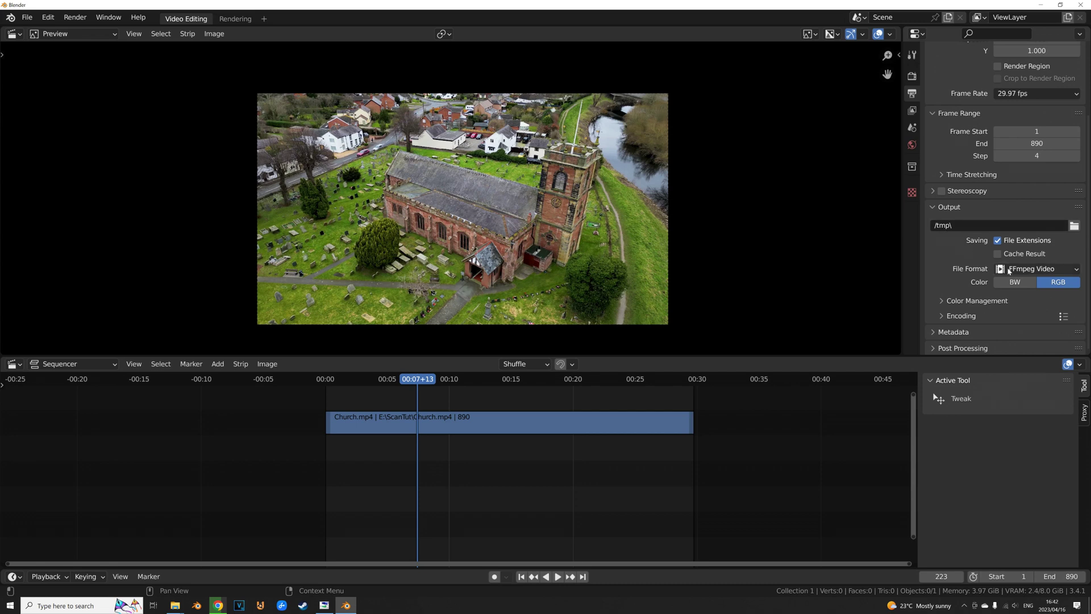
{"action": "left_click", "coordinate": [1035, 269]}
{"action": "left_click", "coordinate": [869, 331]}
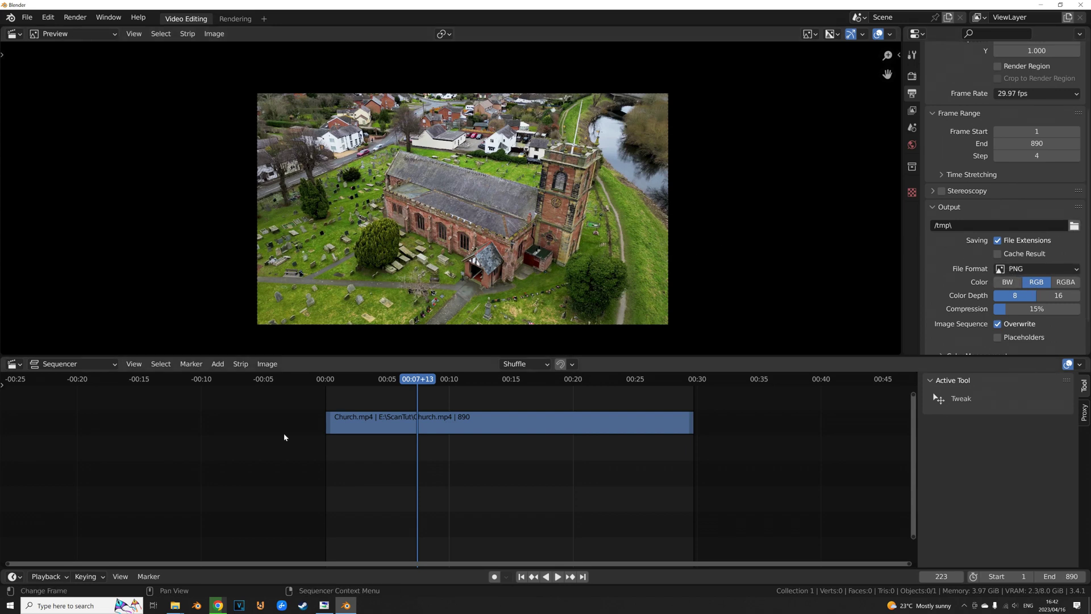
- Switch to File Explorer, copy the ScanTut folder's path, and return to Blender
{"action": "mouse_move", "coordinate": [175, 605]}
{"action": "left_click", "coordinate": [164, 573]}
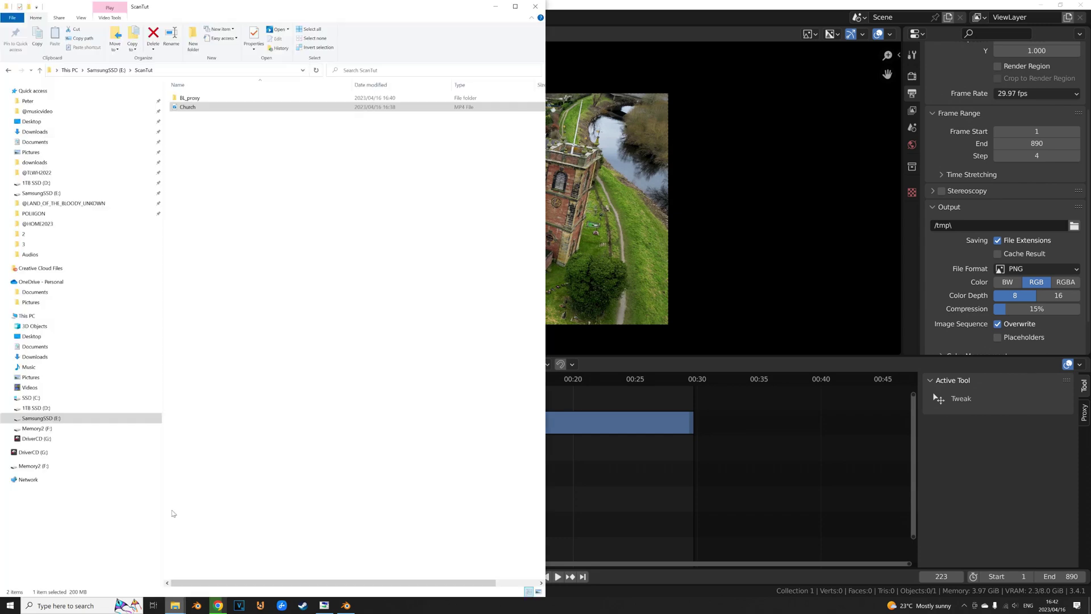
{"action": "left_click", "coordinate": [187, 69]}
{"action": "key", "text": "ctrl+c"}
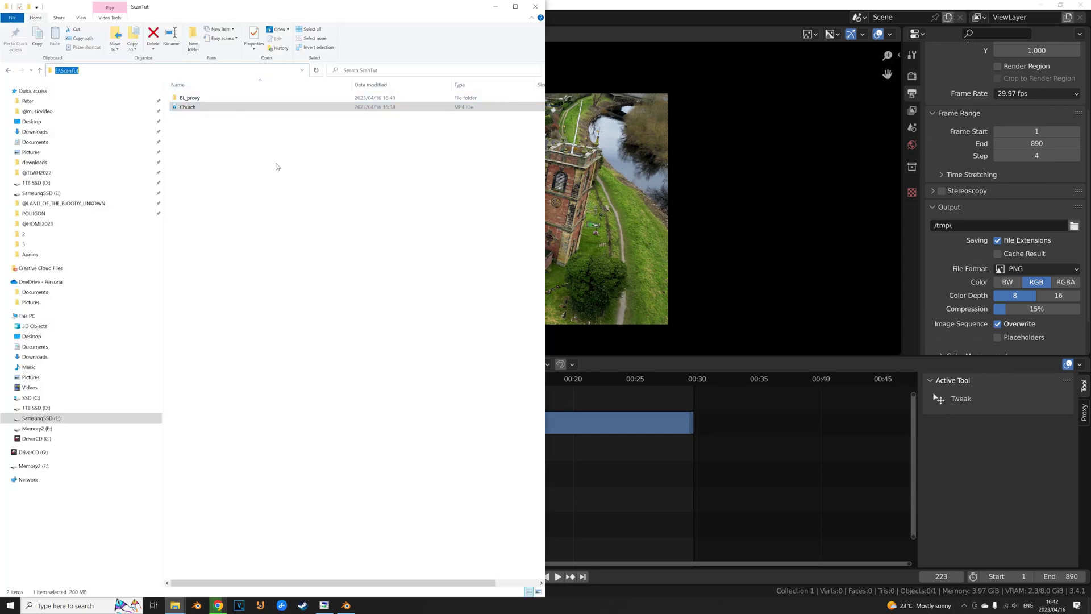
{"action": "left_click", "coordinate": [375, 146]}
{"action": "left_click", "coordinate": [492, 13]}
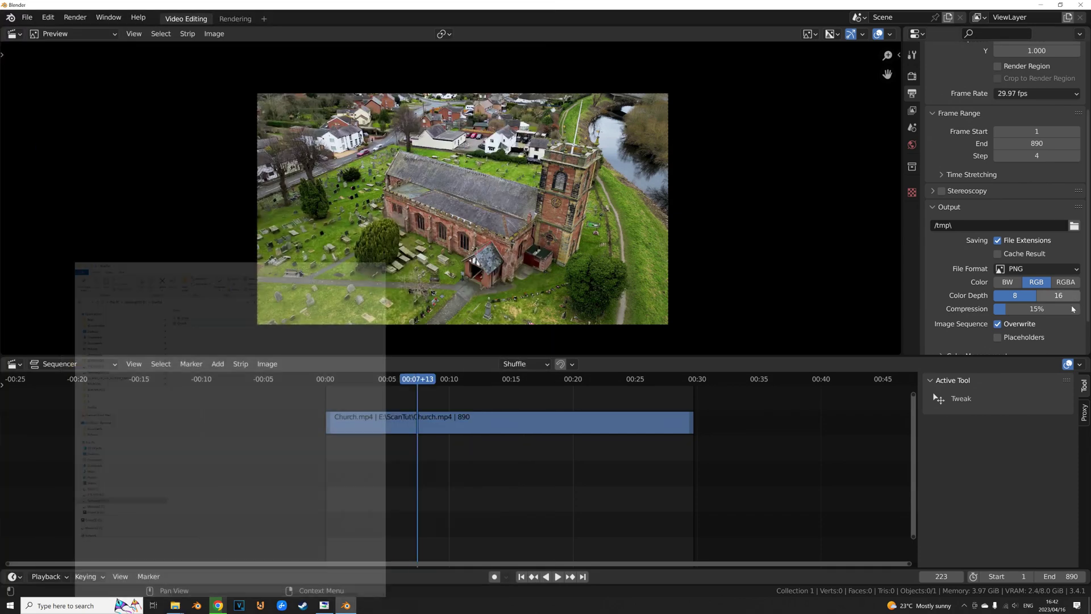
- Set the output path to E:\ScanTut\frames\ and render the animation
{"action": "left_click", "coordinate": [965, 225]}
{"action": "key", "text": "ctrl+v"}
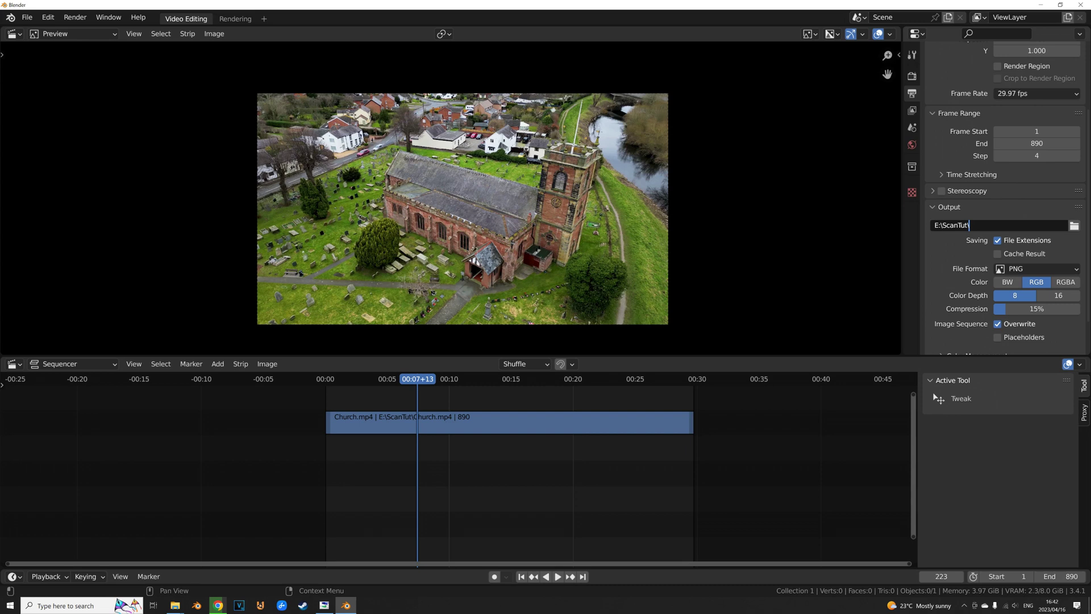
{"action": "type", "text": "\\frames\\"}
{"action": "left_click", "coordinate": [75, 17]}
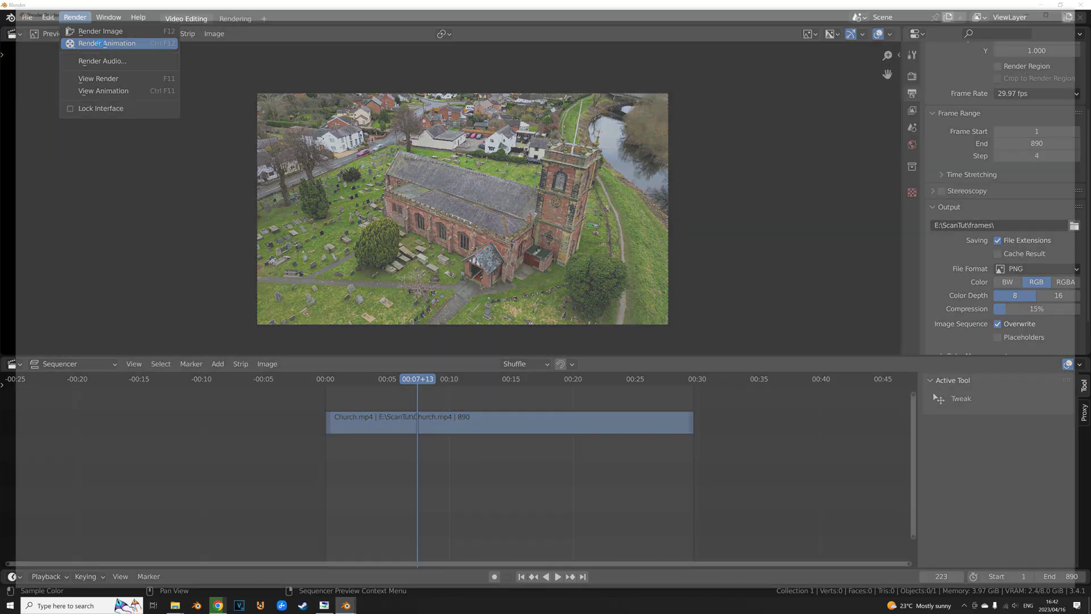
{"action": "left_click", "coordinate": [101, 43]}
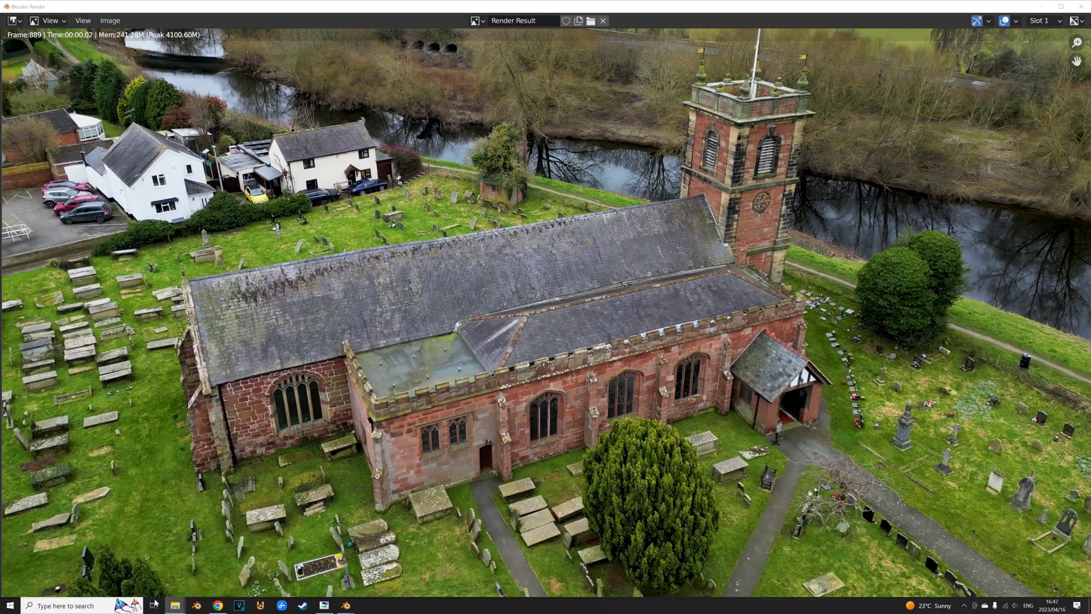
- Switch to File Explorer's ScanTut folder and place the Meshroom zip downloaded in Chrome into it
{"action": "mouse_move", "coordinate": [175, 604]}
{"action": "left_click", "coordinate": [116, 574]}
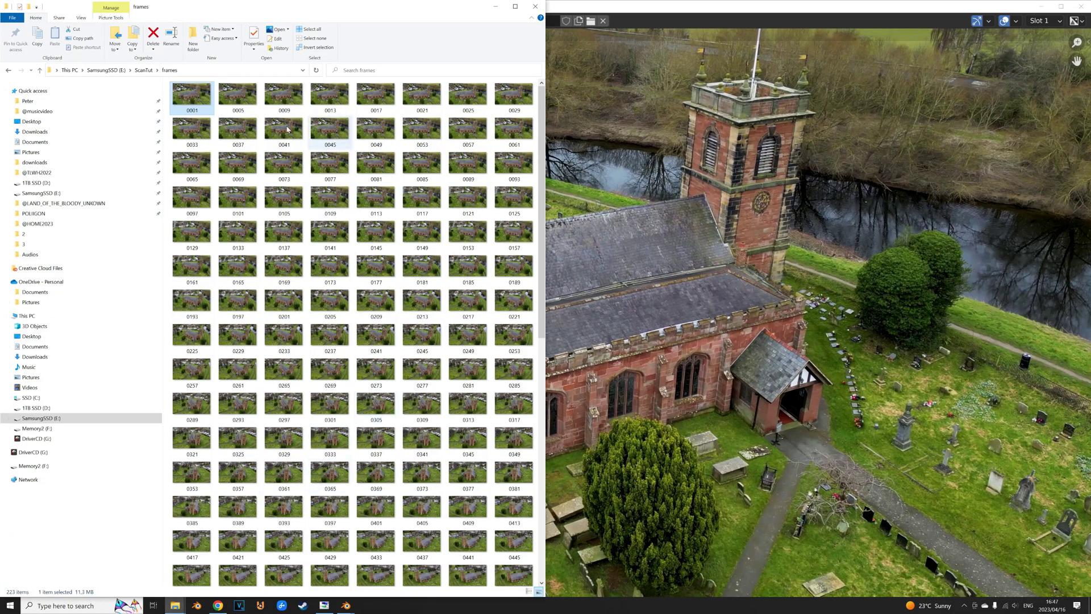
{"action": "left_click", "coordinate": [144, 70]}
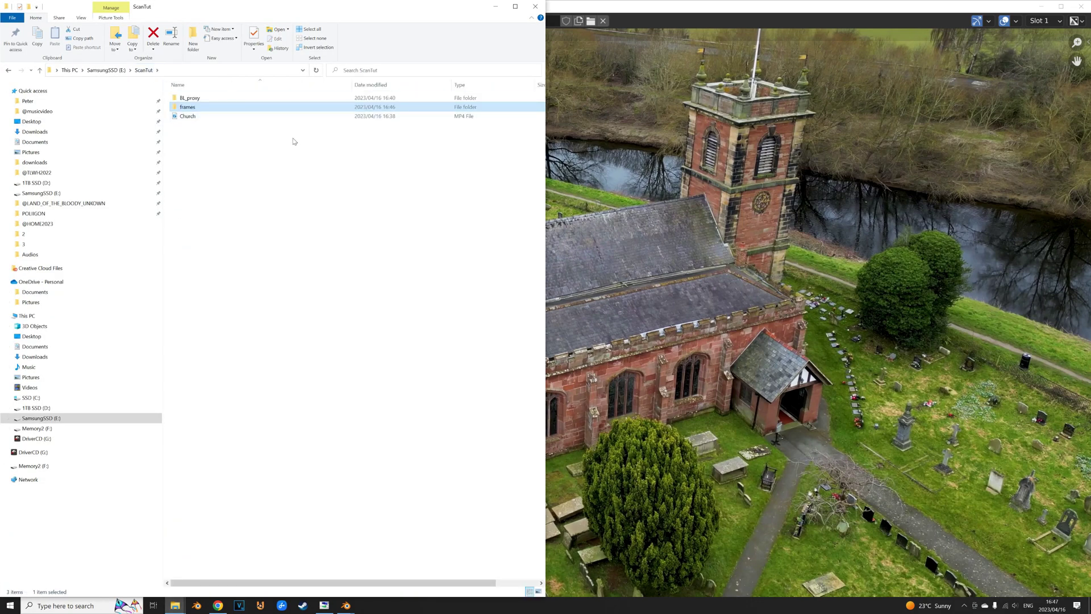
{"action": "left_click", "coordinate": [217, 605]}
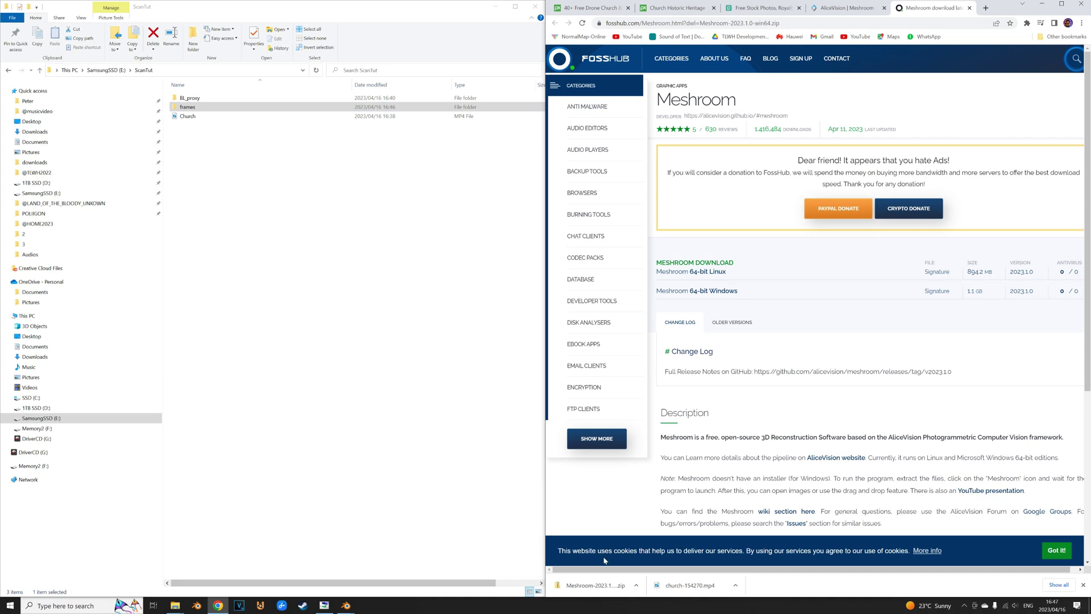
{"action": "left_click_drag", "start_coordinate": [591, 585], "coordinate": [311, 340]}
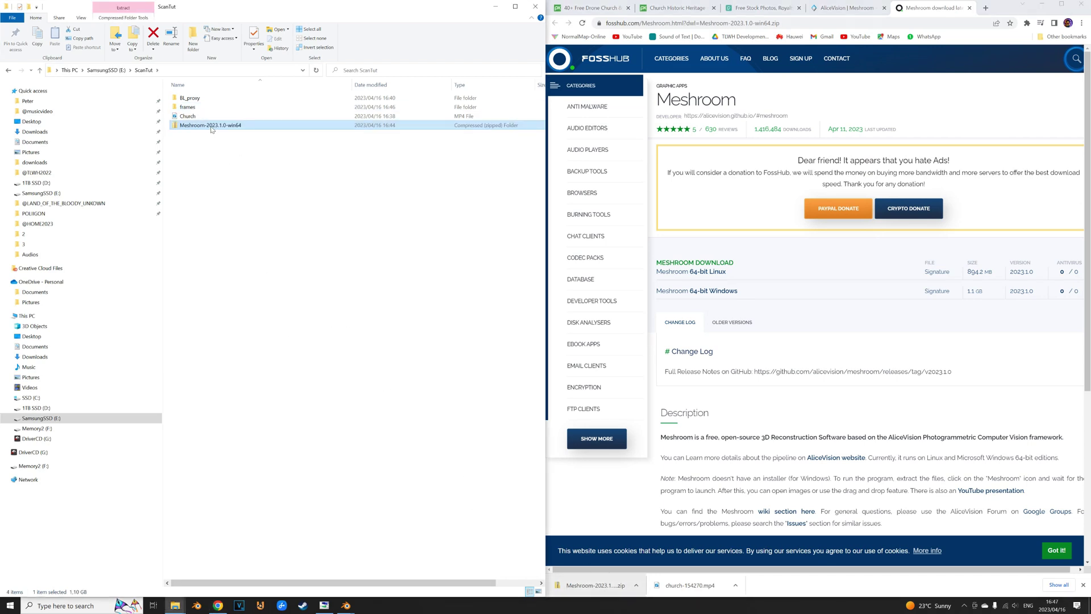
- Extract the Meshroom-2023.1.0-win64 archive into a folder of the same name with 7-Zip
{"action": "right_click", "coordinate": [211, 129]}
{"action": "mouse_move", "coordinate": [282, 176]}
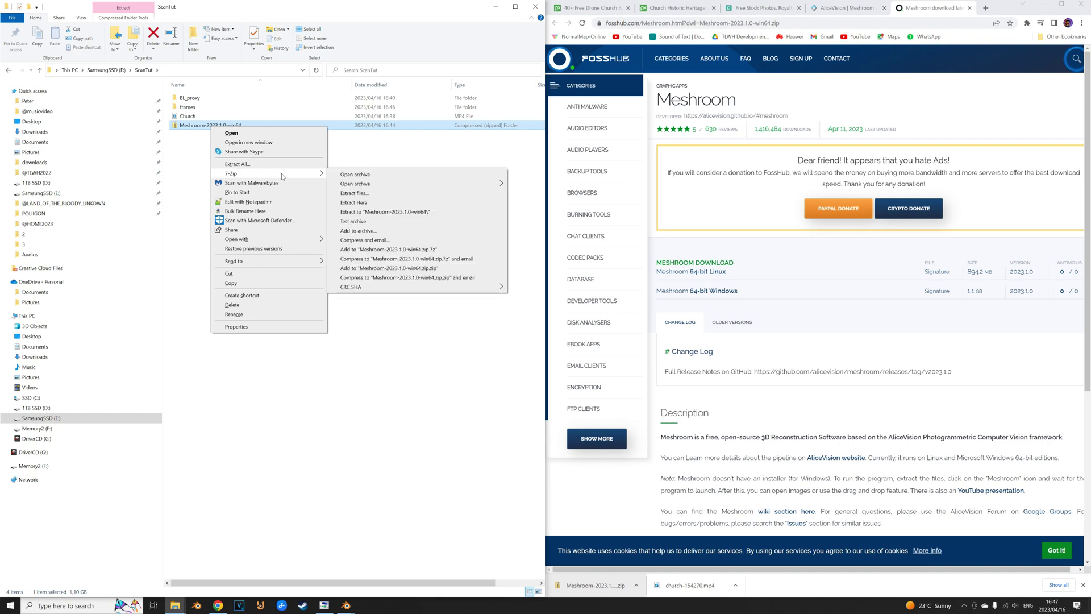
{"action": "left_click", "coordinate": [381, 212]}
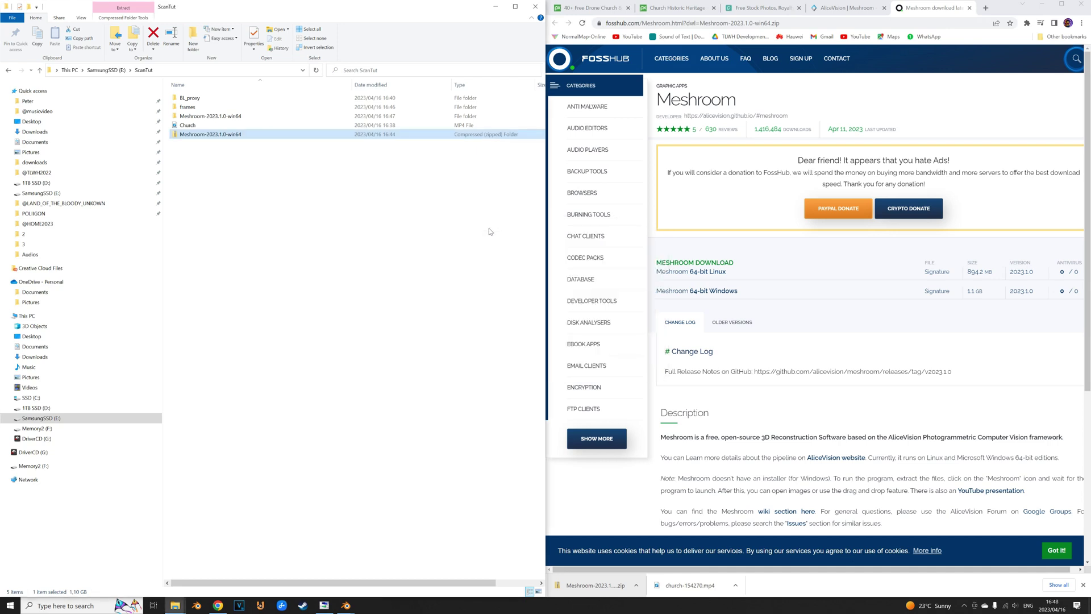
- Open the extracted Meshroom-2023.1.0 folder and launch the Meshroom application
{"action": "double_click", "coordinate": [210, 115]}
{"action": "double_click", "coordinate": [209, 100]}
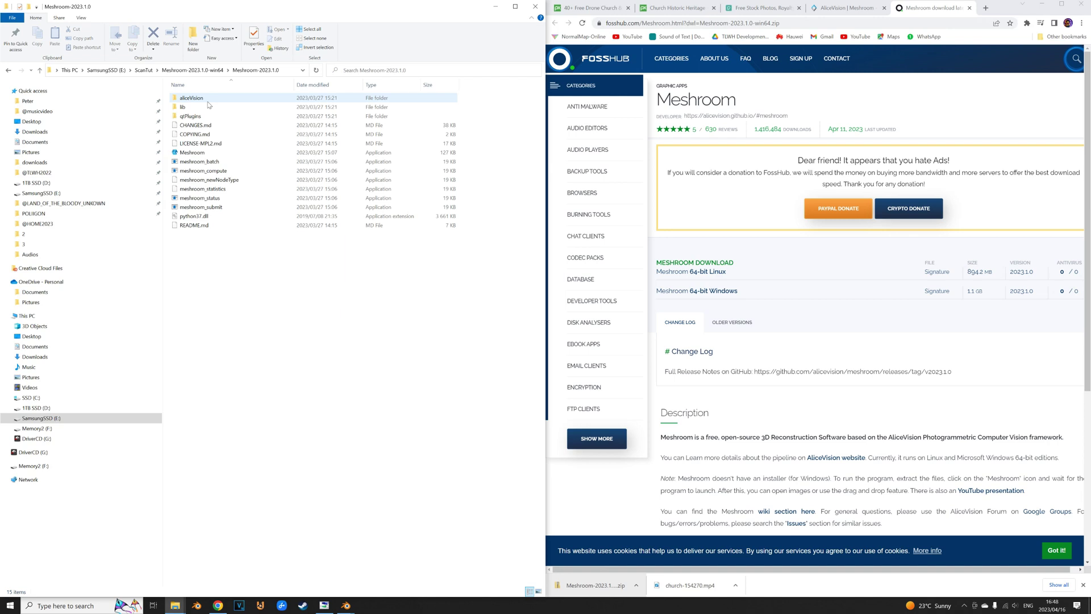
{"action": "double_click", "coordinate": [205, 152]}
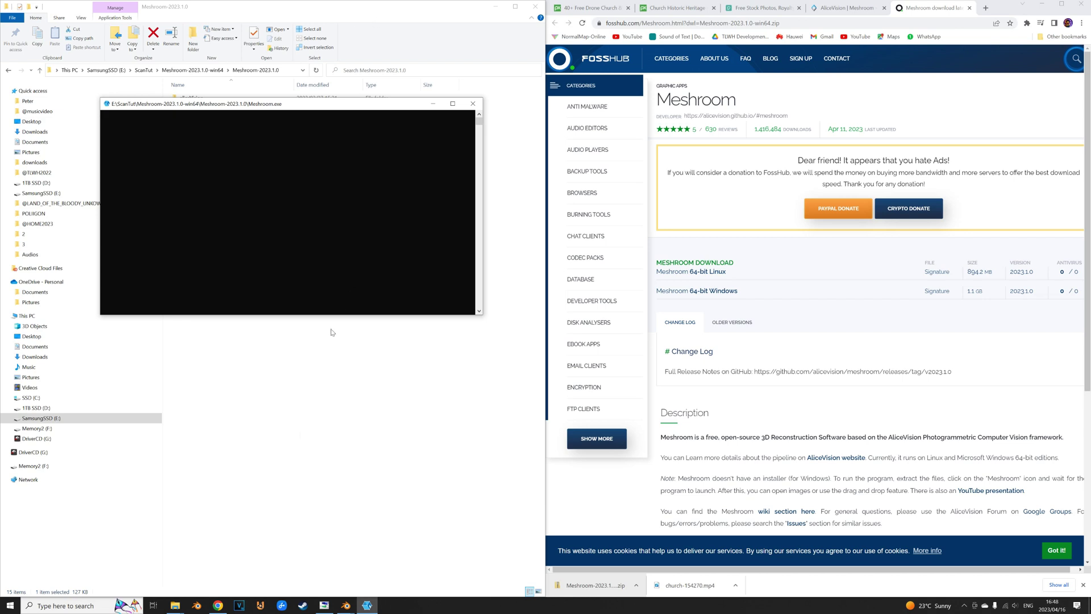
{"action": "left_click", "coordinate": [216, 588]}
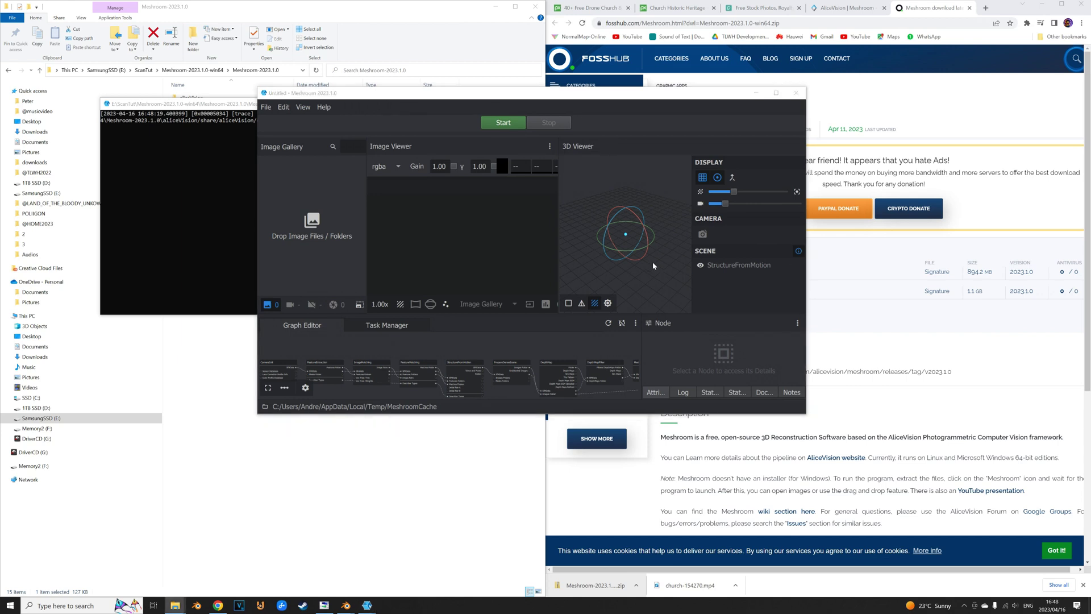
- Select all rendered images in the ScanTut frames folder and add them to Meshroom's image gallery
{"action": "left_click", "coordinate": [328, 444]}
{"action": "left_click", "coordinate": [187, 70]}
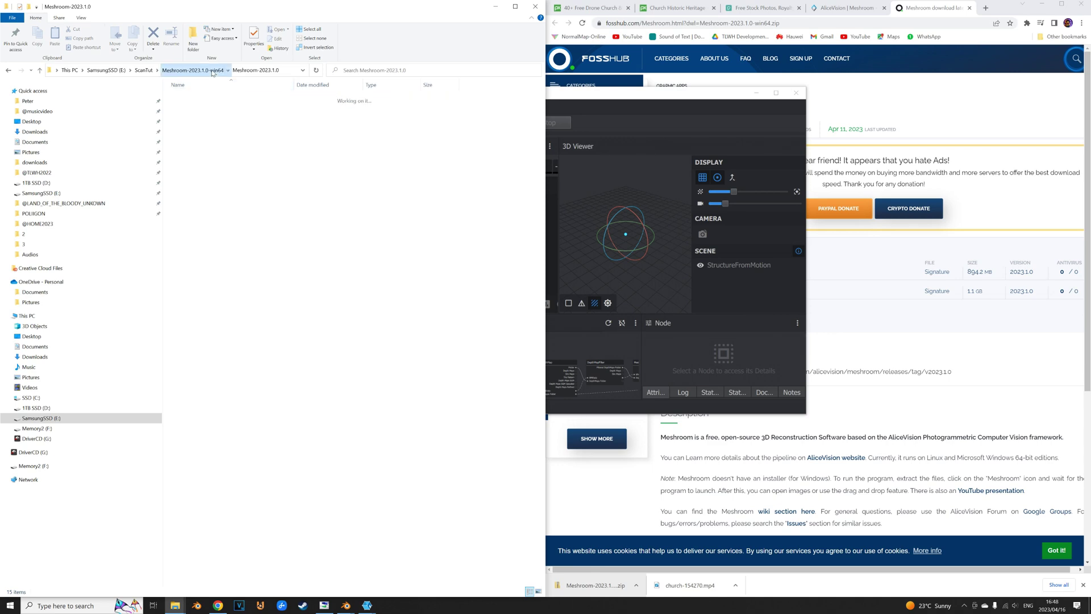
{"action": "left_click", "coordinate": [145, 70]}
{"action": "double_click", "coordinate": [199, 118]}
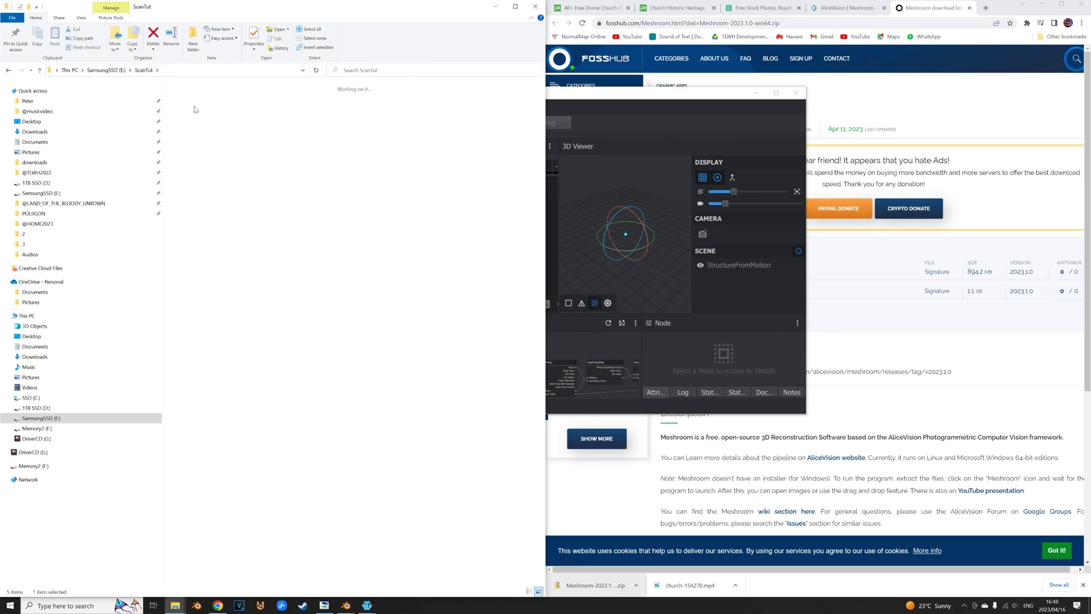
{"action": "scroll", "coordinate": [375, 283], "scroll_direction": "down", "scroll_amount": 10}
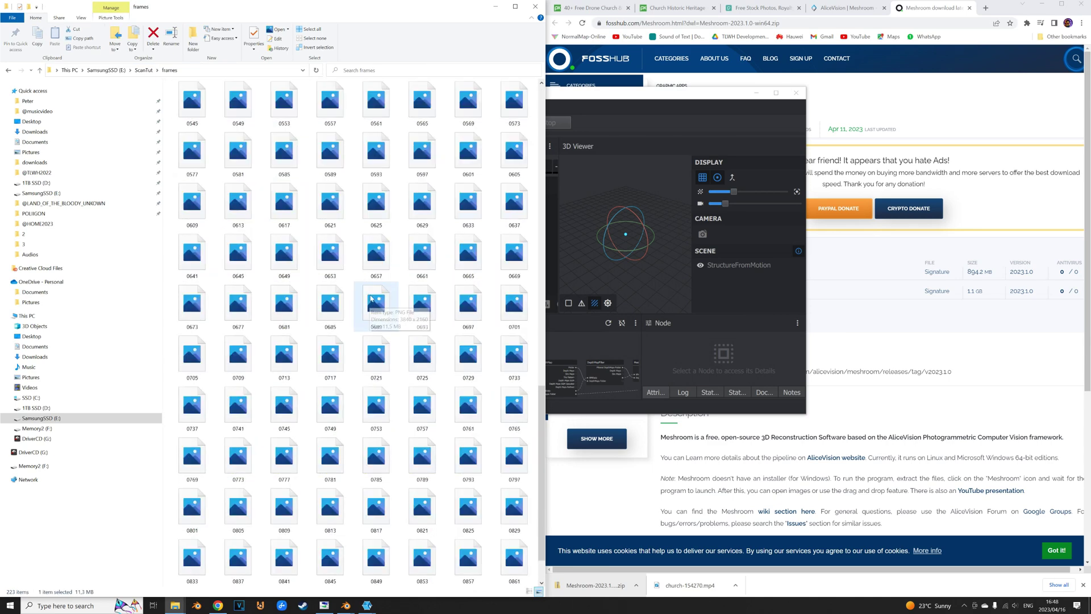
{"action": "key", "text": "ctrl+a"}
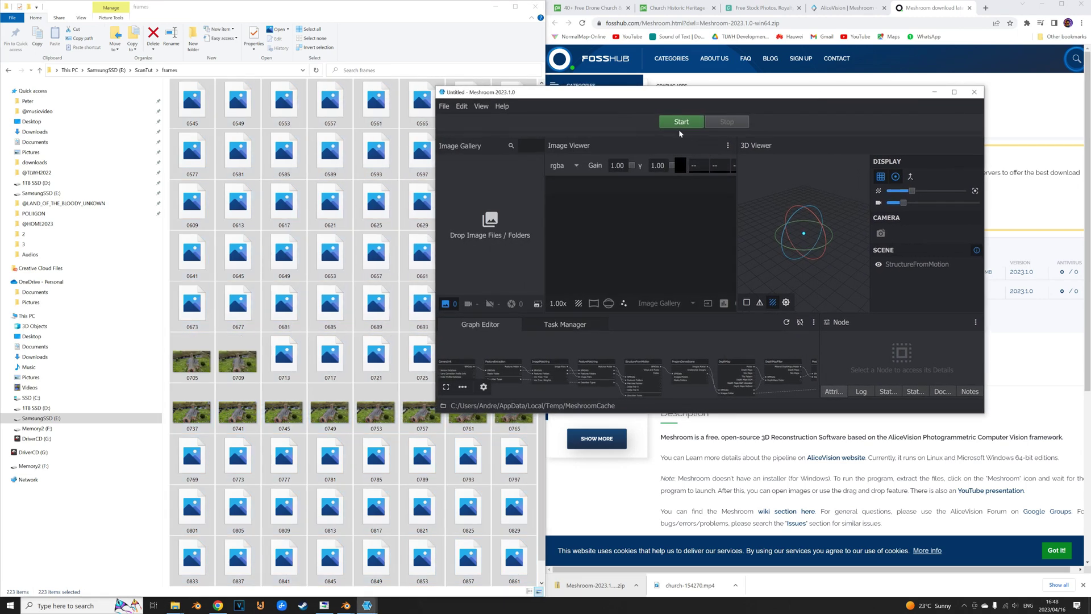
{"action": "left_click_drag", "start_coordinate": [337, 183], "coordinate": [504, 221]}
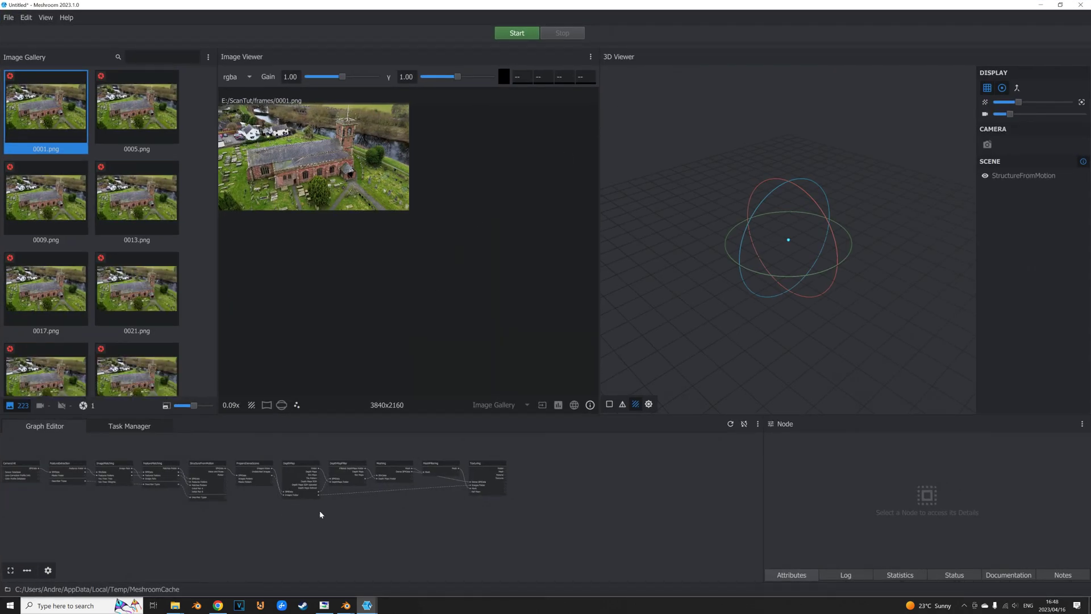
- Look over Meshroom's node graph and browse the imported frames in the image gallery
{"action": "right_click", "coordinate": [334, 520]}
{"action": "left_click", "coordinate": [289, 520]}
{"action": "middle_click_drag", "start_coordinate": [271, 521], "coordinate": [377, 519]}
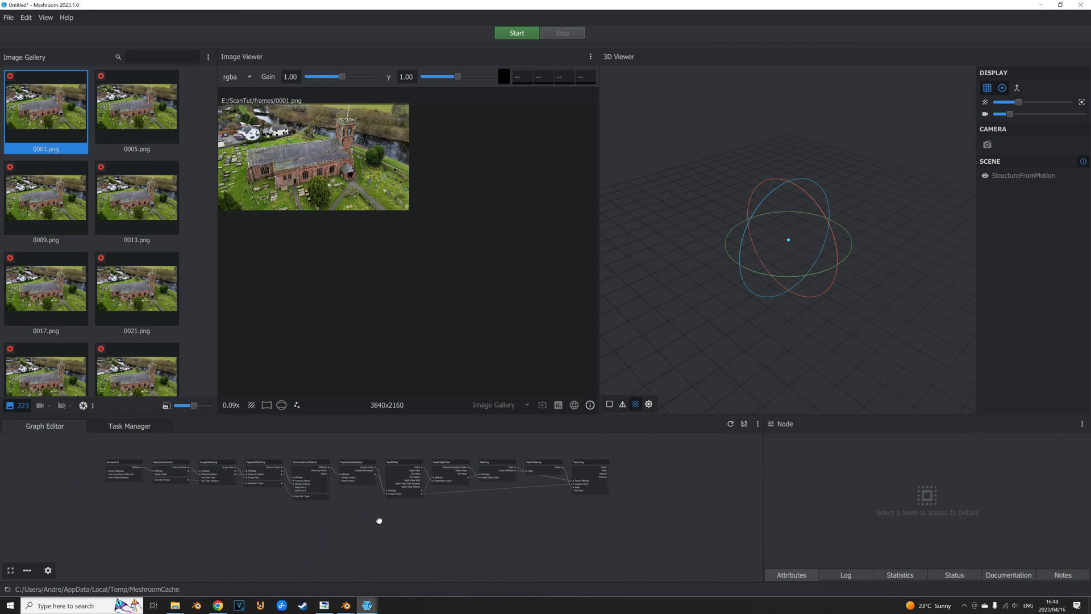
{"action": "scroll", "coordinate": [393, 523], "scroll_direction": "up", "scroll_amount": 1}
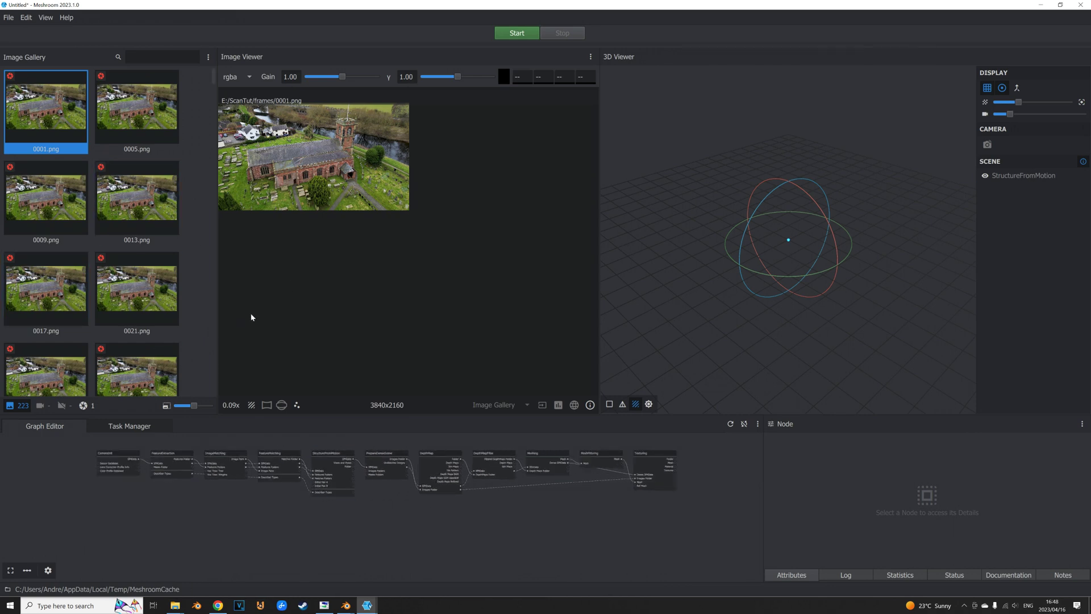
{"action": "scroll", "coordinate": [153, 284], "scroll_direction": "down", "scroll_amount": 5}
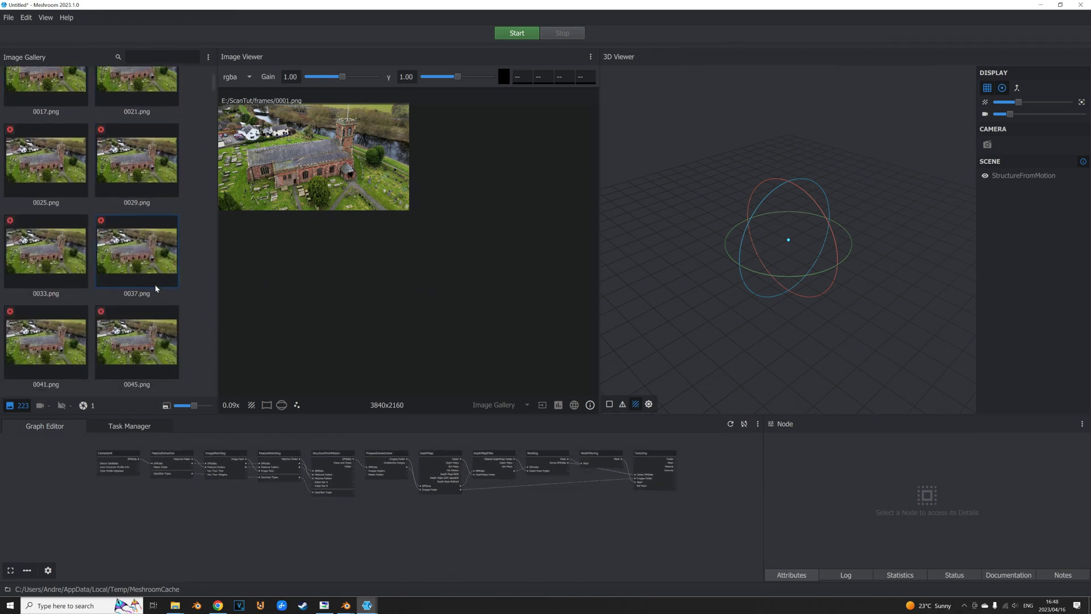
- Start saving the Meshroom project and browse to the ScanTut folder on the SamsungSSD (E:) drive
{"action": "left_click", "coordinate": [10, 18]}
{"action": "left_click", "coordinate": [10, 18]}
{"action": "left_click", "coordinate": [11, 20]}
{"action": "left_click", "coordinate": [10, 18]}
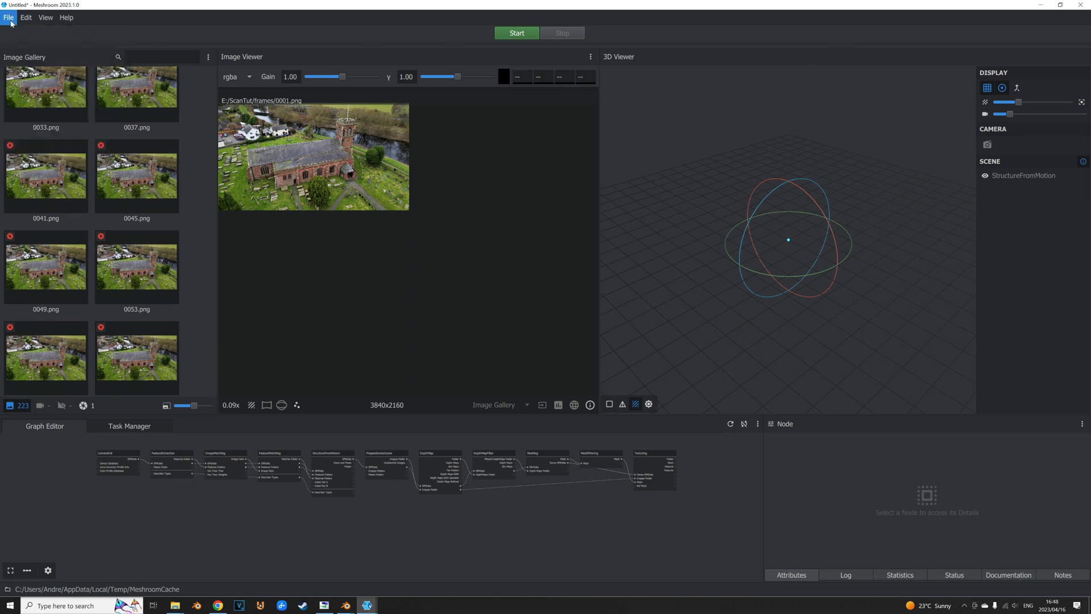
{"action": "left_click", "coordinate": [10, 18]}
{"action": "left_click", "coordinate": [11, 81]}
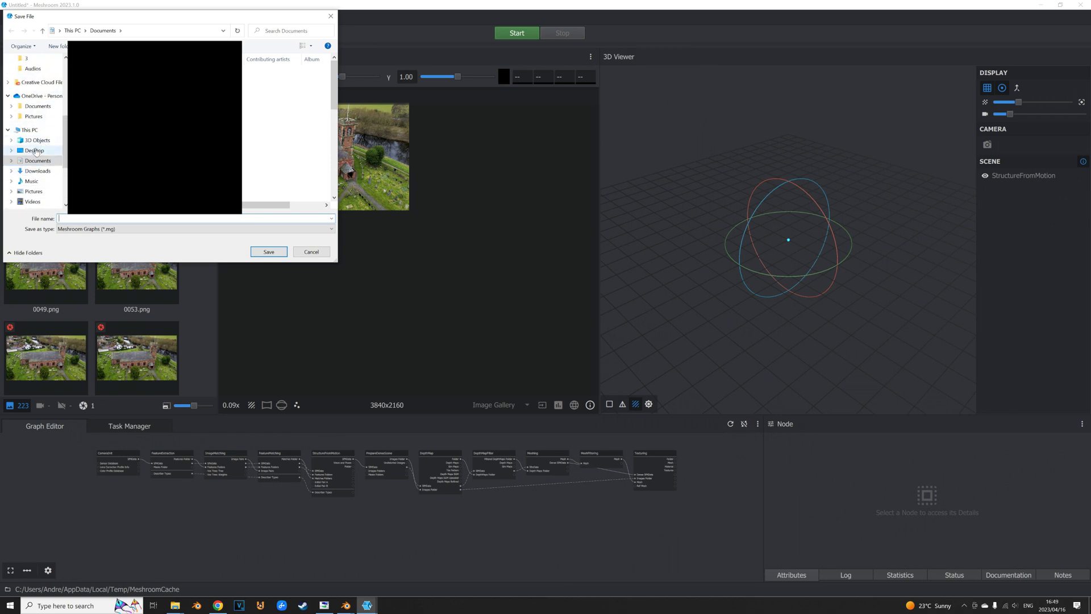
{"action": "scroll", "coordinate": [43, 159], "scroll_direction": "down", "scroll_amount": 2}
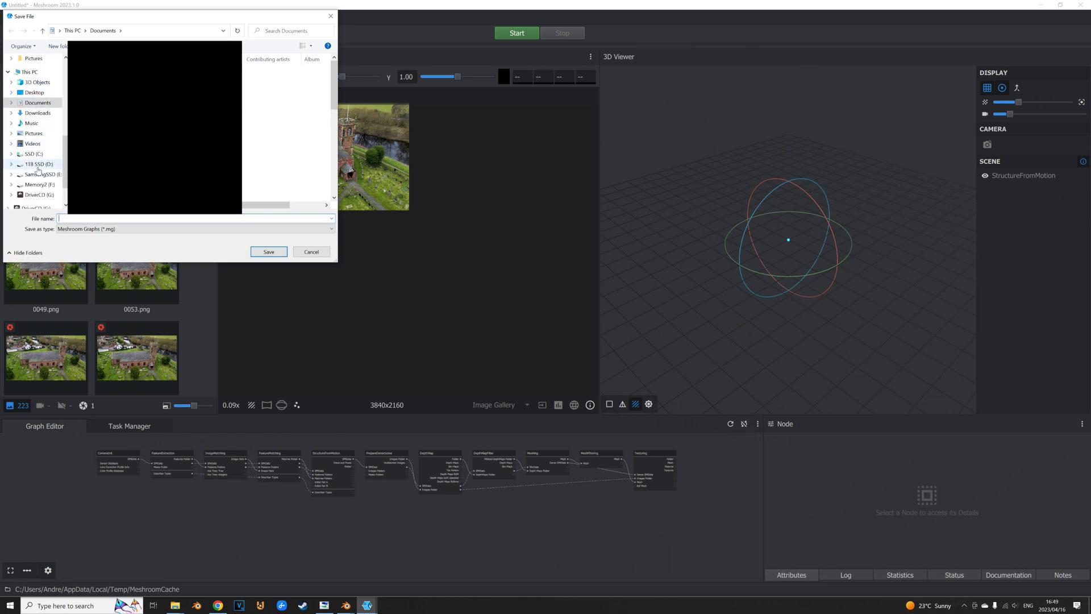
{"action": "left_click", "coordinate": [36, 165]}
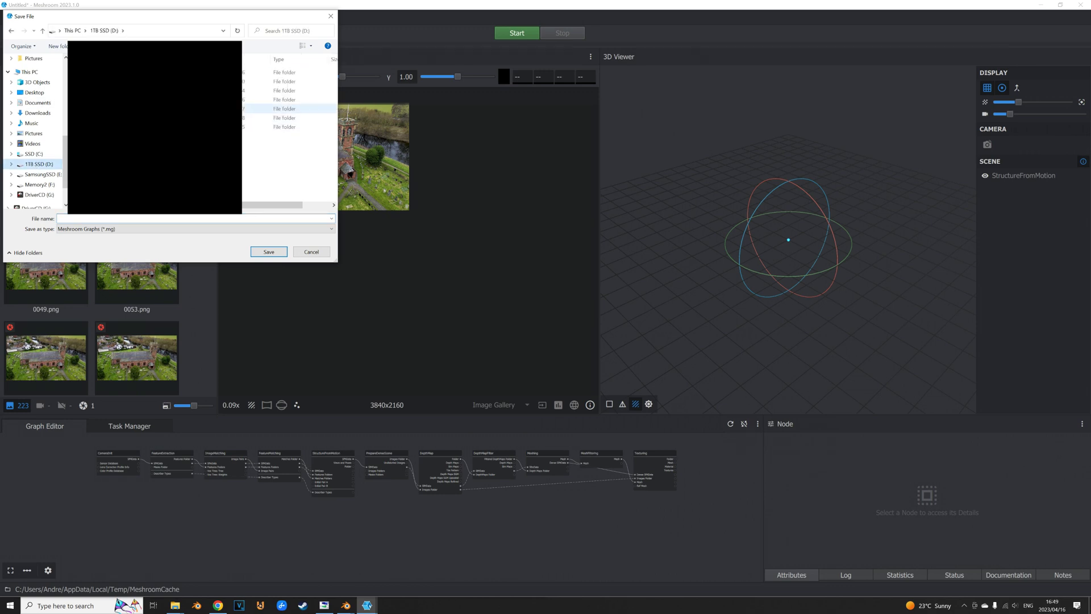
{"action": "left_click", "coordinate": [40, 175]}
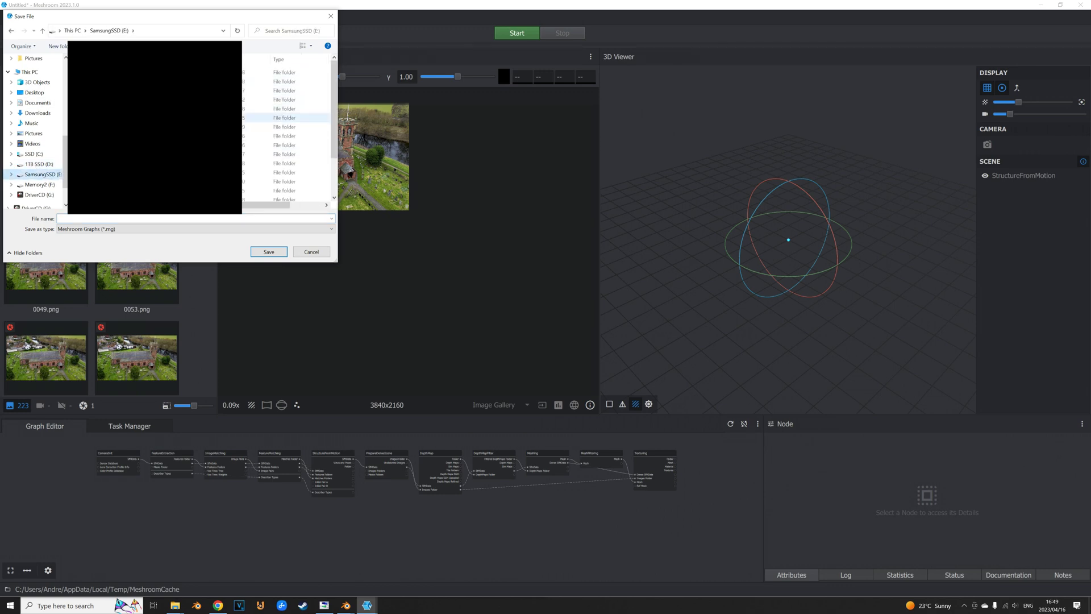
{"action": "scroll", "coordinate": [284, 136], "scroll_direction": "down", "scroll_amount": 3}
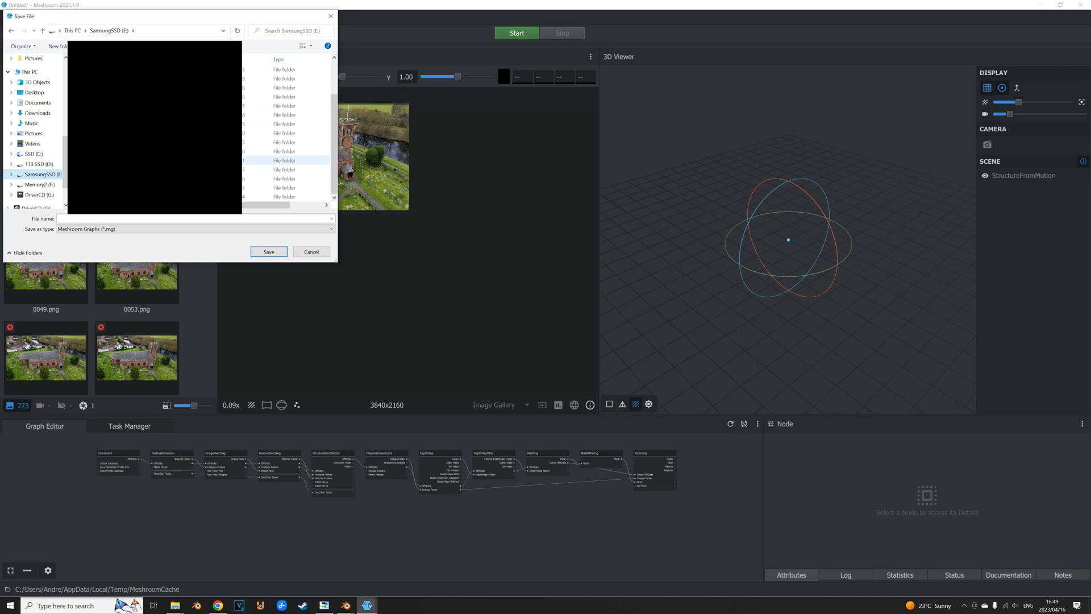
{"action": "double_click", "coordinate": [153, 169]}
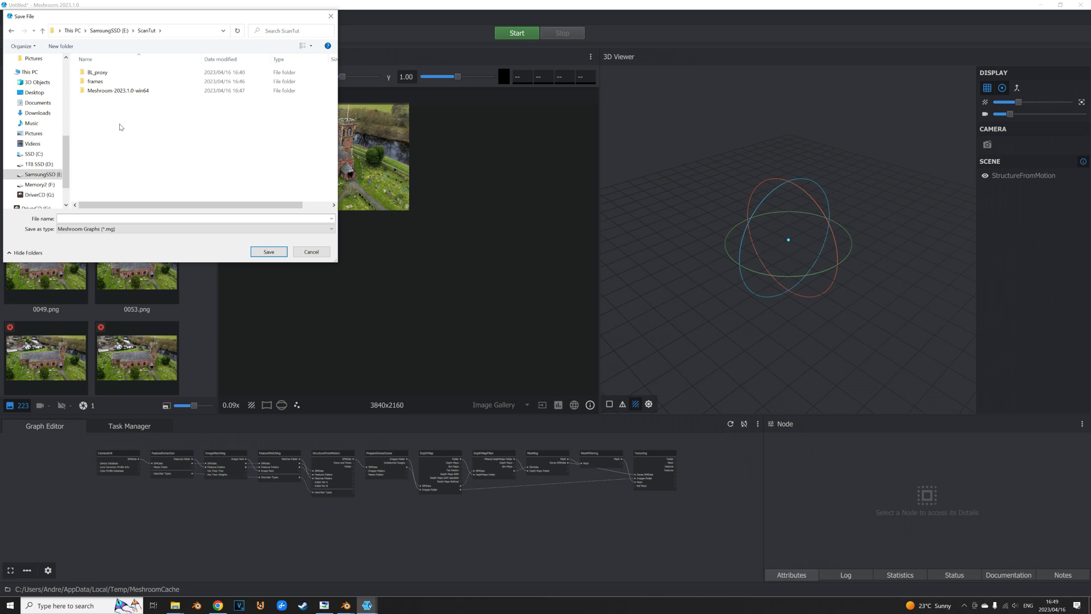
- Create a ChurchScanData folder inside ScanTut and save the project in it as Church
{"action": "right_click", "coordinate": [140, 127]}
{"action": "mouse_move", "coordinate": [179, 224]}
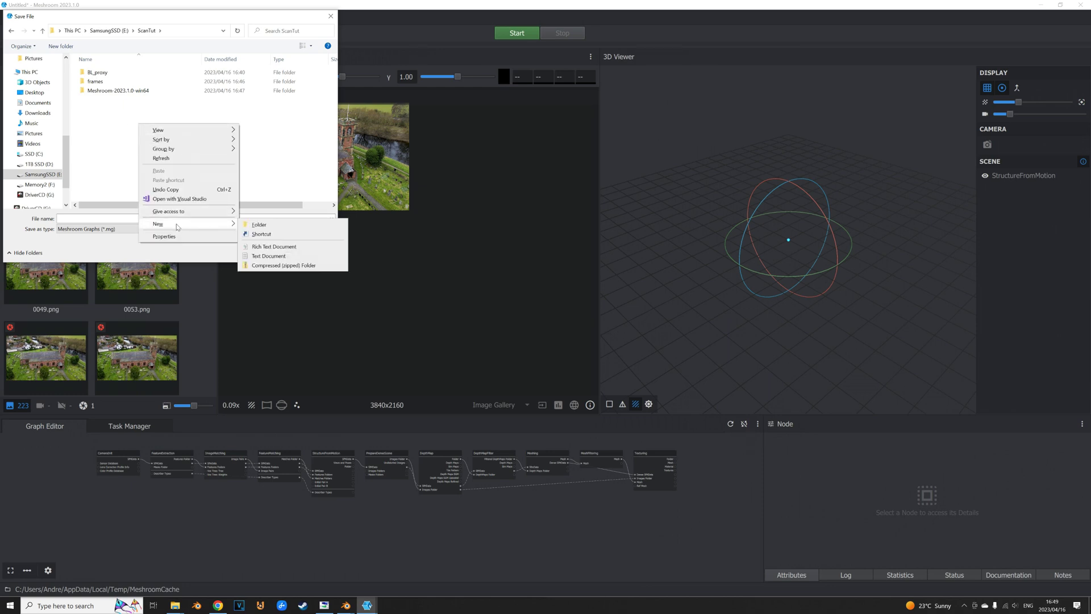
{"action": "left_click", "coordinate": [257, 225]}
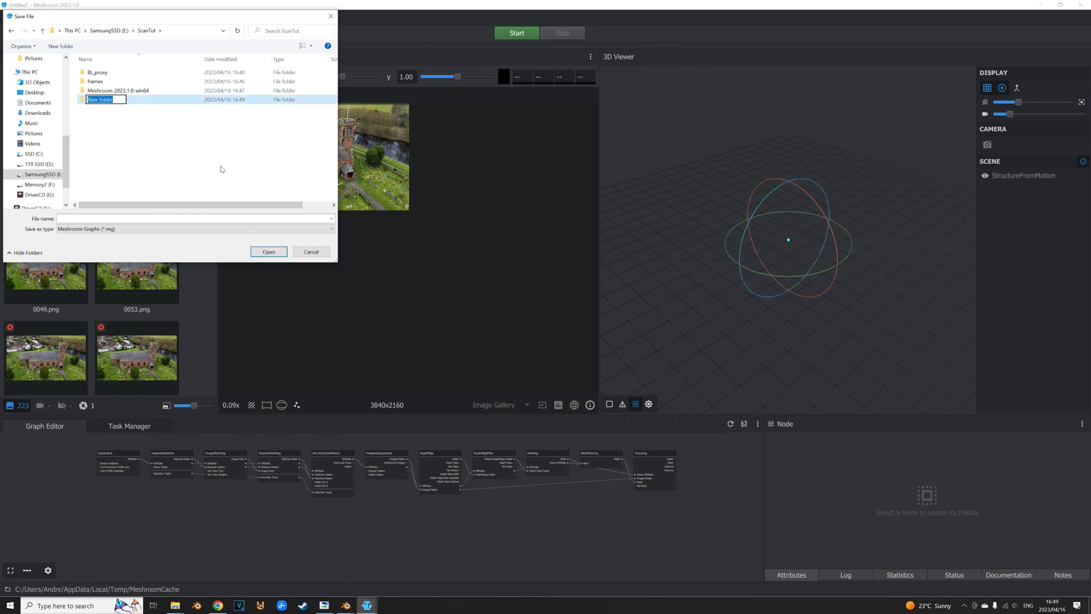
{"action": "type", "text": "ChurchScanData"}
{"action": "left_click", "coordinate": [153, 151]}
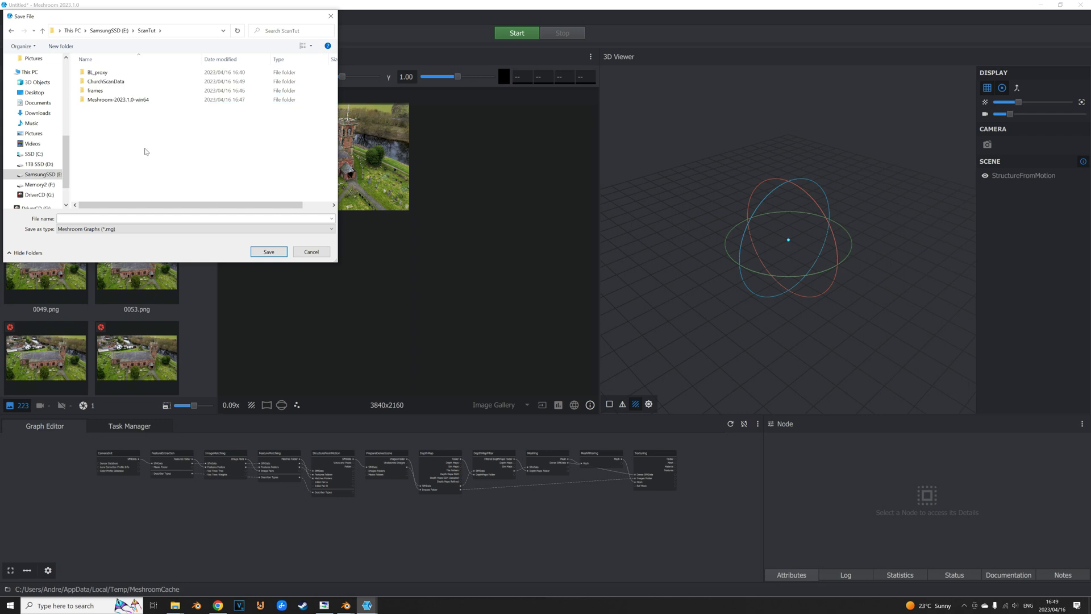
{"action": "double_click", "coordinate": [119, 88]}
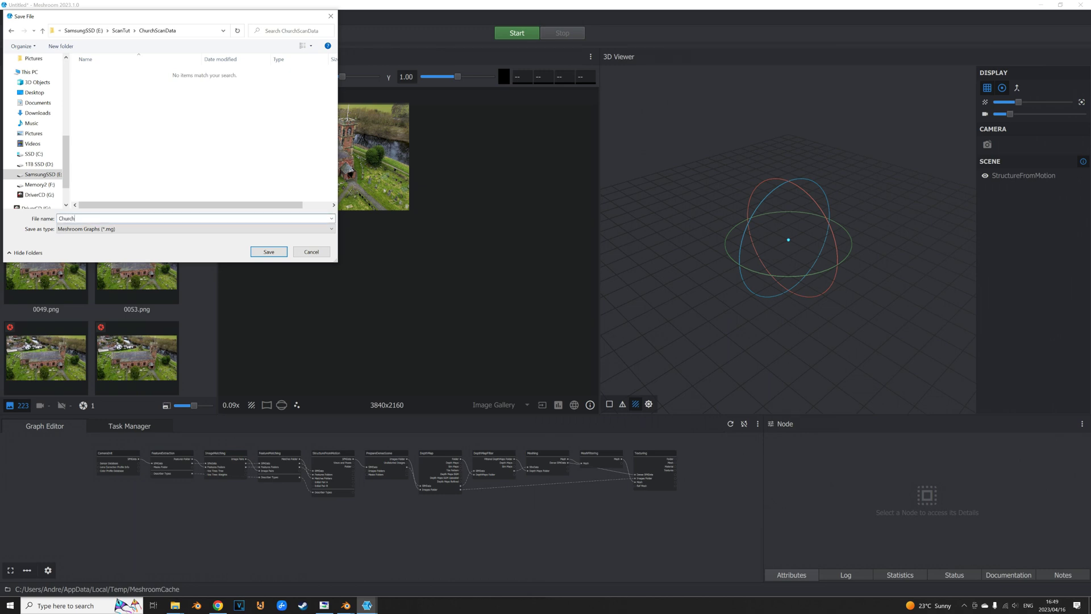
{"action": "left_click", "coordinate": [269, 252]}
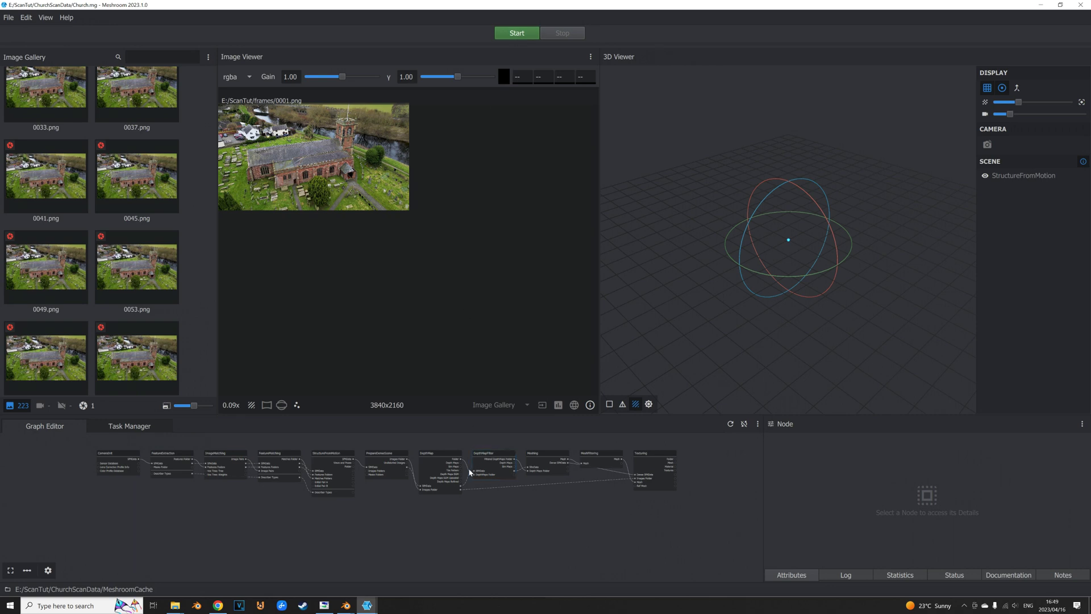
- Start computing the full reconstruction pipeline on the imported church frames
{"action": "middle_click_drag", "start_coordinate": [435, 452], "coordinate": [451, 453]}
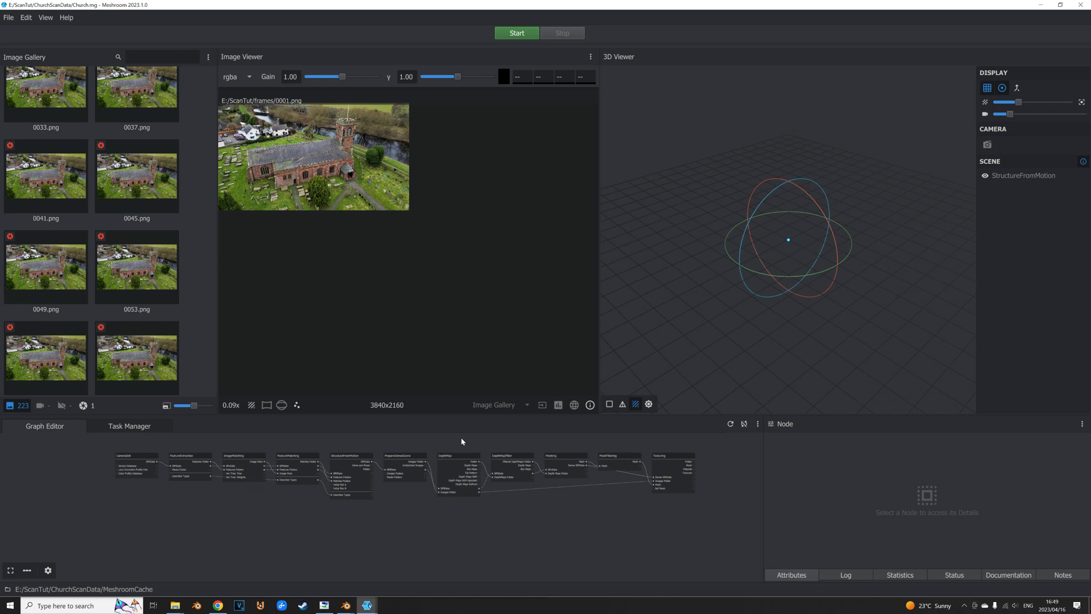
{"action": "middle_click_drag", "start_coordinate": [464, 442], "coordinate": [463, 443]}
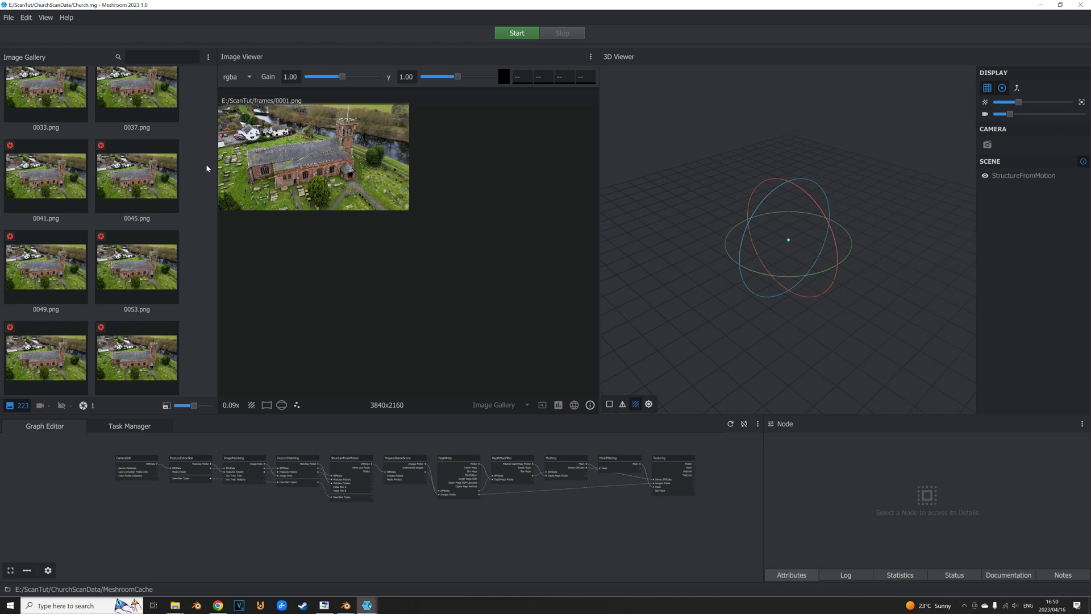
{"action": "scroll", "coordinate": [133, 165], "scroll_direction": "down", "scroll_amount": 9}
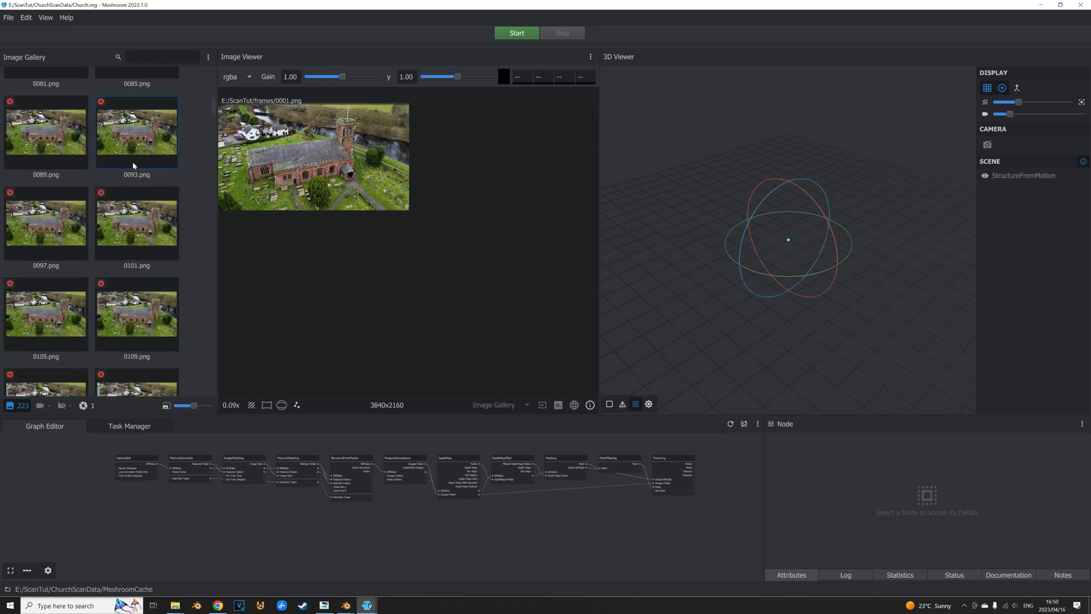
{"action": "scroll", "coordinate": [134, 165], "scroll_direction": "down", "scroll_amount": 12}
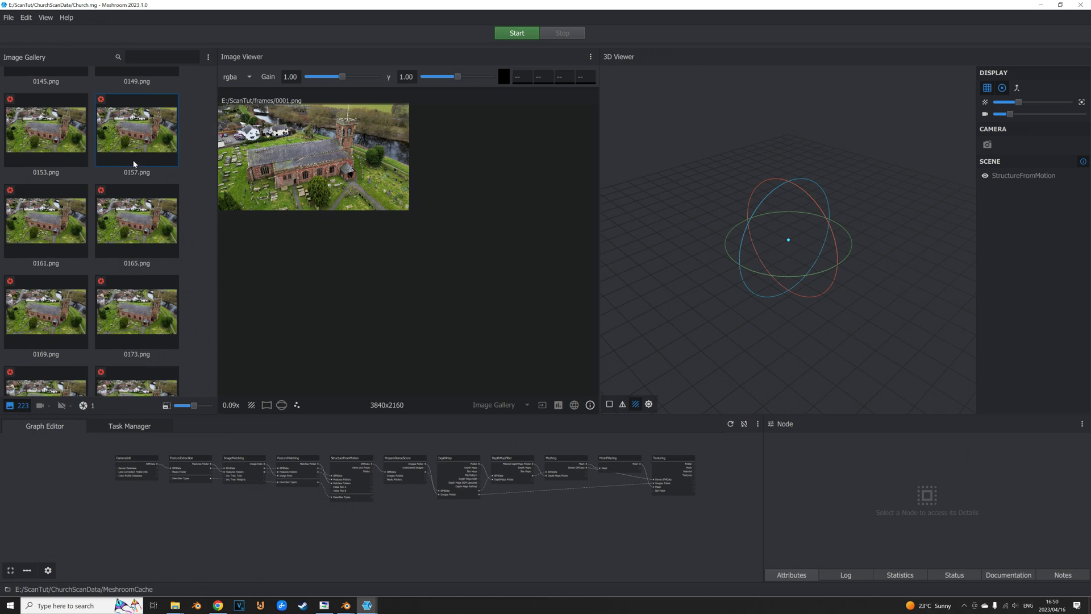
{"action": "scroll", "coordinate": [134, 164], "scroll_direction": "down", "scroll_amount": 6}
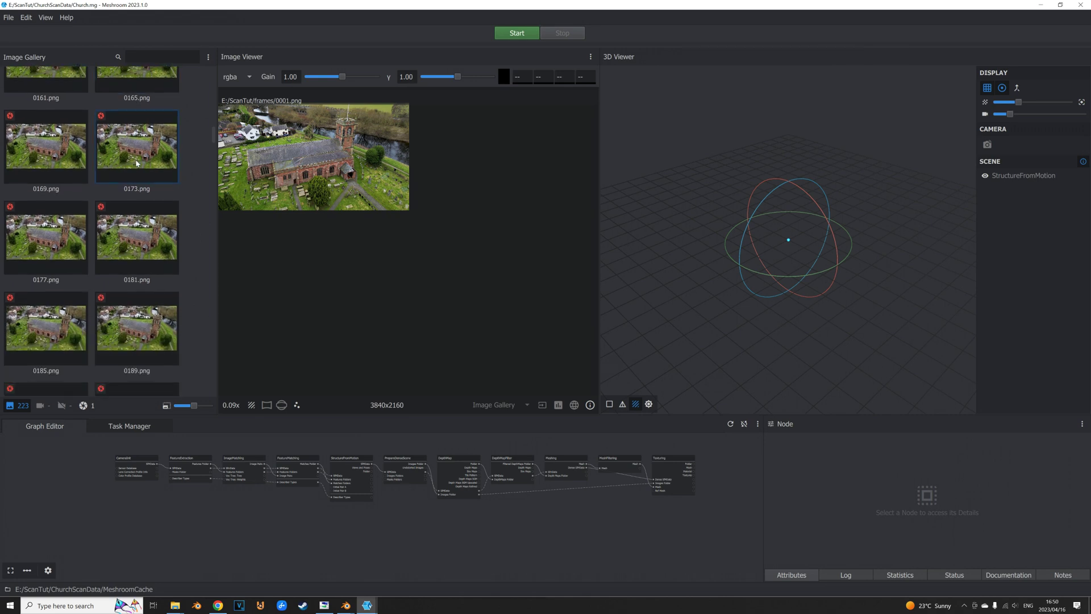
{"action": "scroll", "coordinate": [194, 173], "scroll_direction": "up", "scroll_amount": 3}
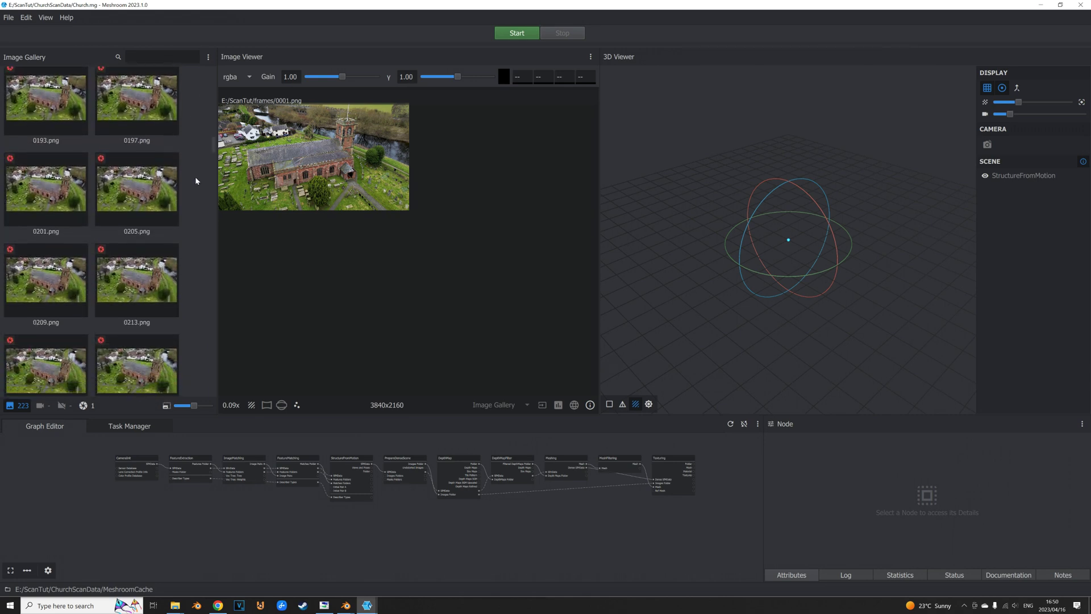
{"action": "scroll", "coordinate": [380, 309], "scroll_direction": "up", "scroll_amount": 1}
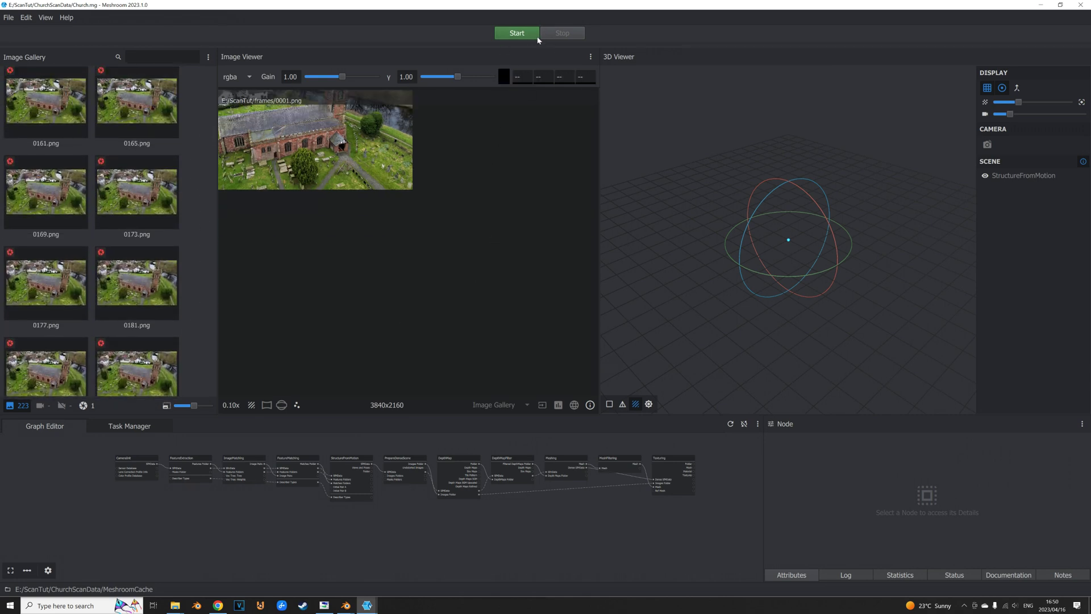
{"action": "left_click", "coordinate": [517, 33]}
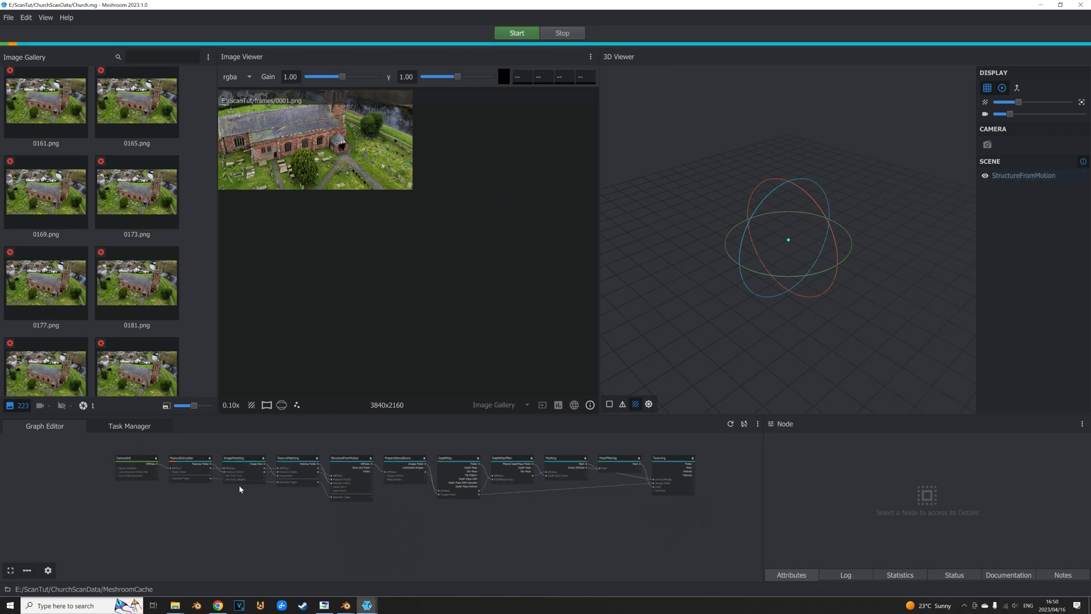
- Examine the computation progress of the CameraInit and FeatureExtraction nodes in the graph
{"action": "scroll", "coordinate": [292, 502], "scroll_direction": "up", "scroll_amount": 5}
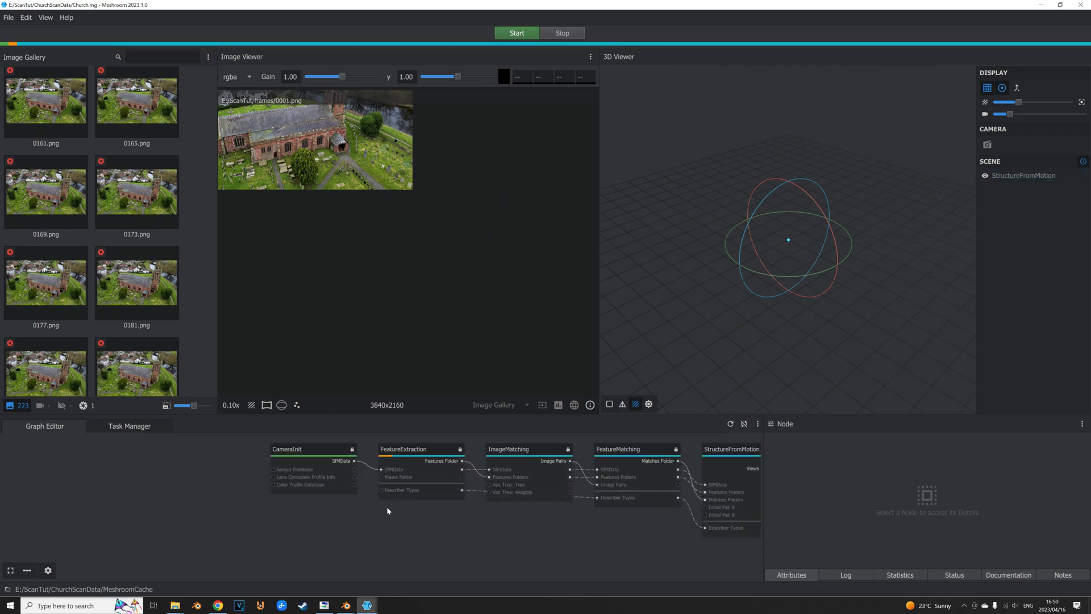
{"action": "scroll", "coordinate": [387, 510], "scroll_direction": "up", "scroll_amount": 3}
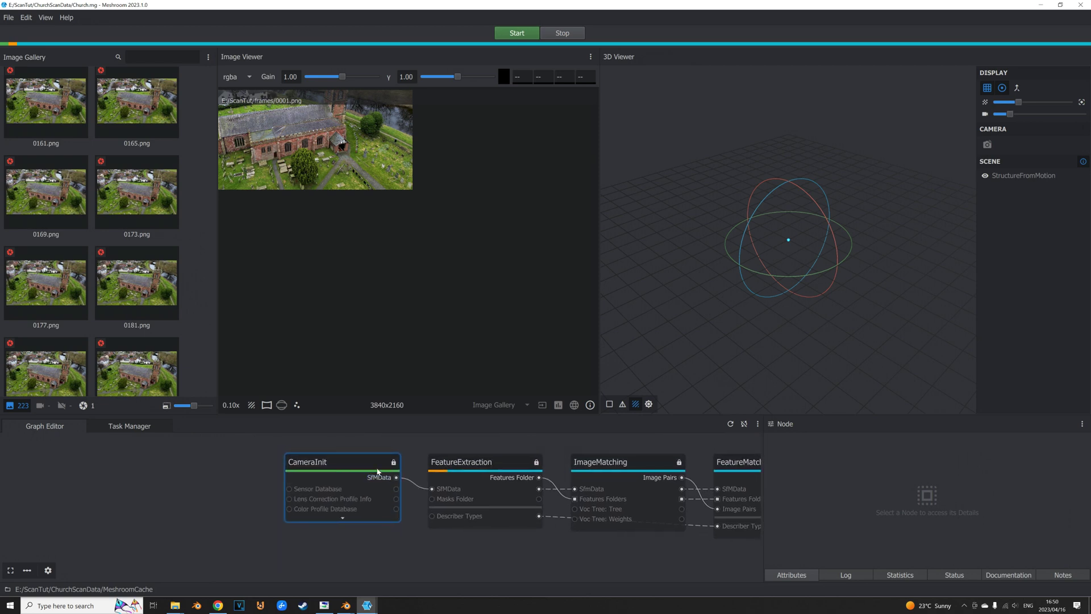
{"action": "scroll", "coordinate": [310, 473], "scroll_direction": "up", "scroll_amount": 3}
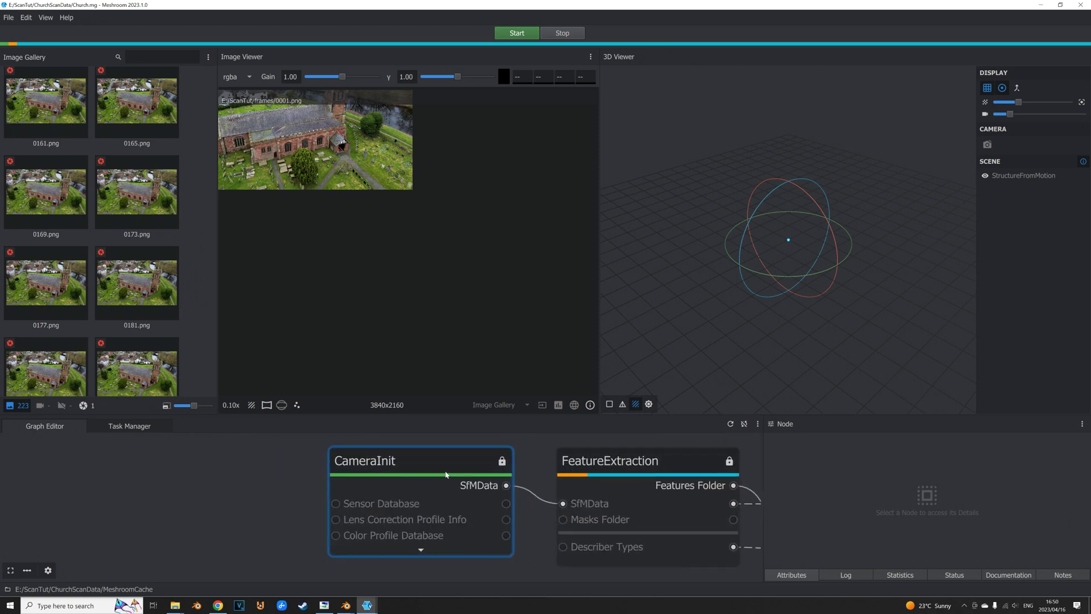
{"action": "middle_click_drag", "start_coordinate": [467, 475], "coordinate": [288, 456]}
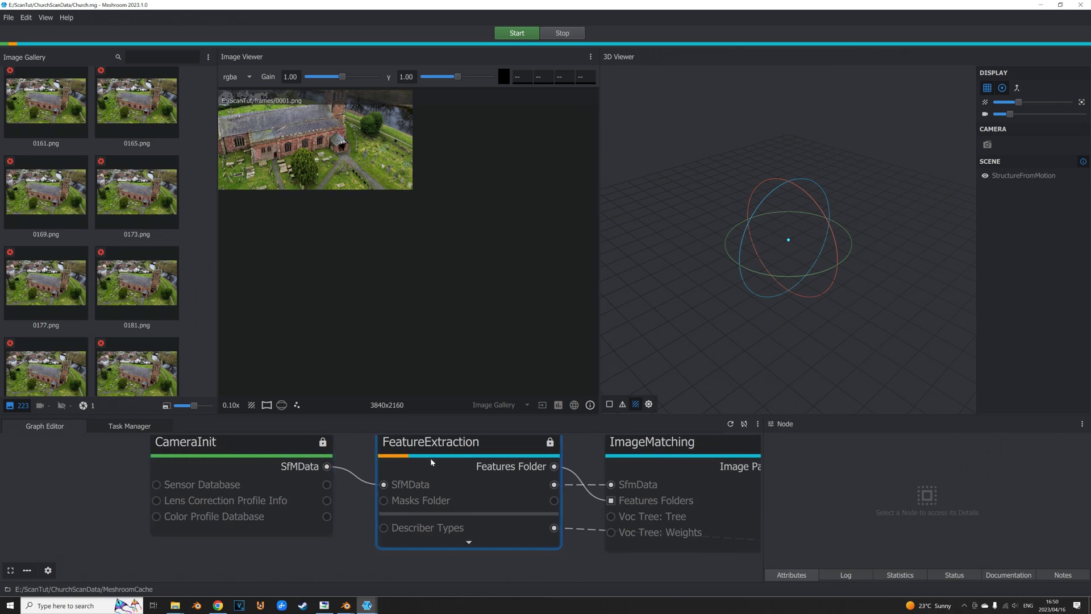
{"action": "middle_click_drag", "start_coordinate": [431, 458], "coordinate": [378, 460]}
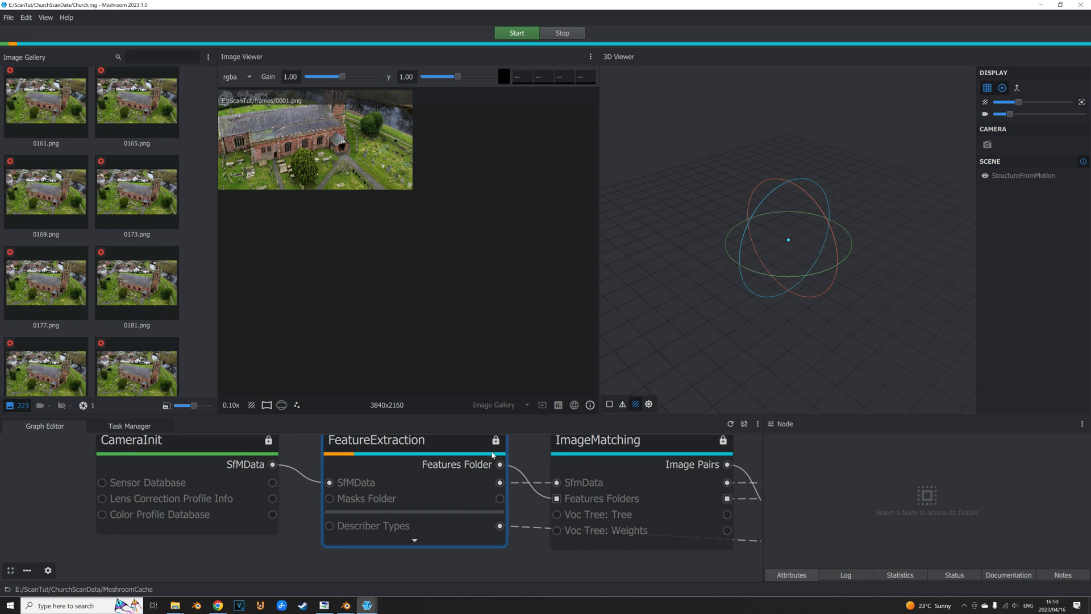
{"action": "scroll", "coordinate": [494, 454], "scroll_direction": "down", "scroll_amount": 1}
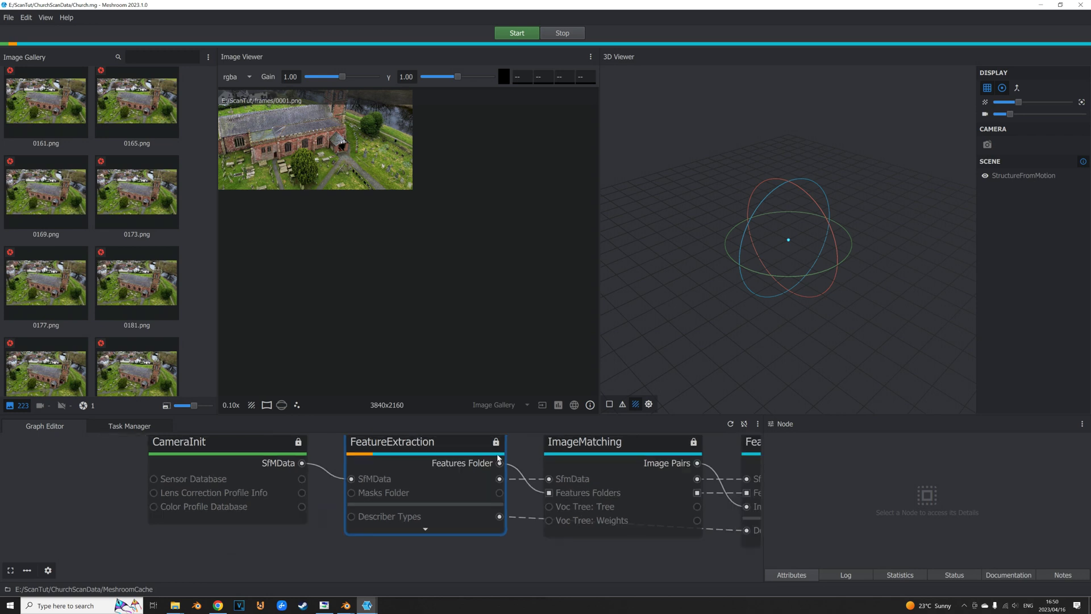
{"action": "scroll", "coordinate": [488, 456], "scroll_direction": "up", "scroll_amount": 1}
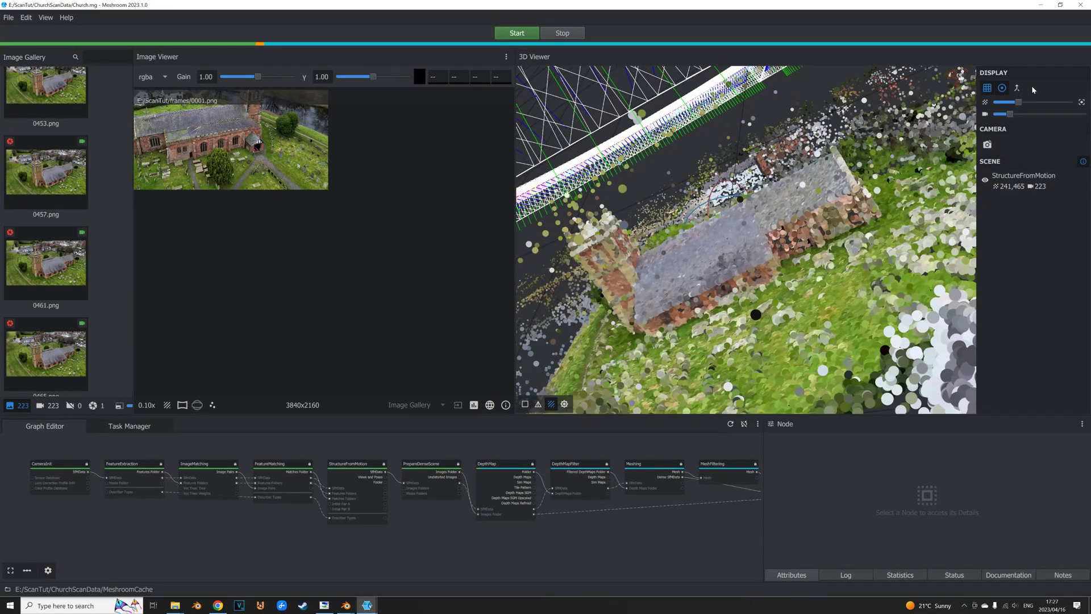
- Reduce the point size of the church point cloud in the 3D viewer to about 0.47
{"action": "left_click_drag", "start_coordinate": [1018, 102], "coordinate": [1005, 104]}
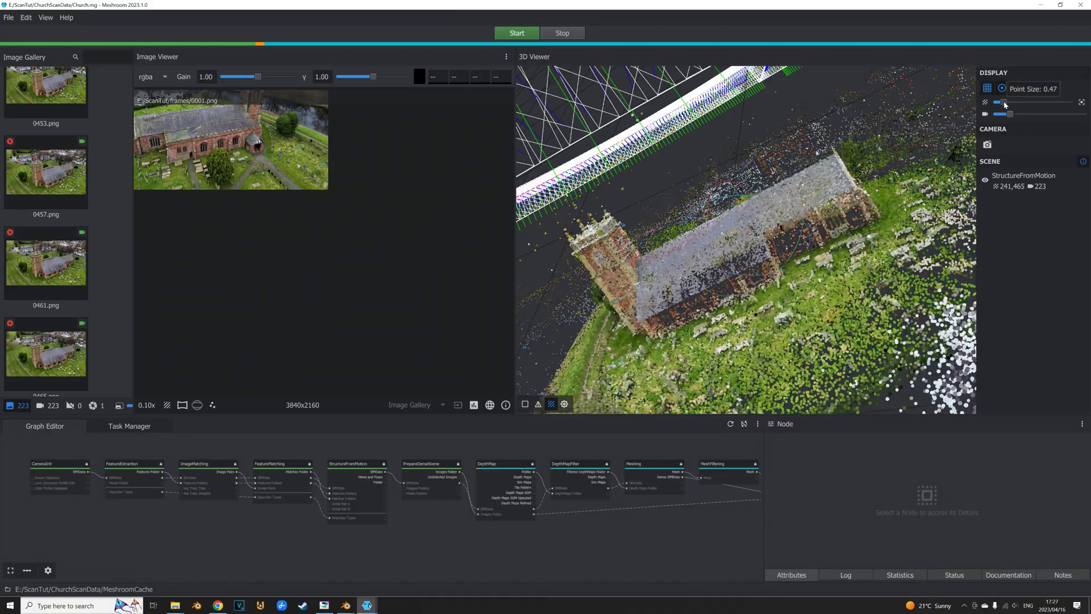
{"action": "left_click_drag", "start_coordinate": [824, 227], "coordinate": [692, 345]}
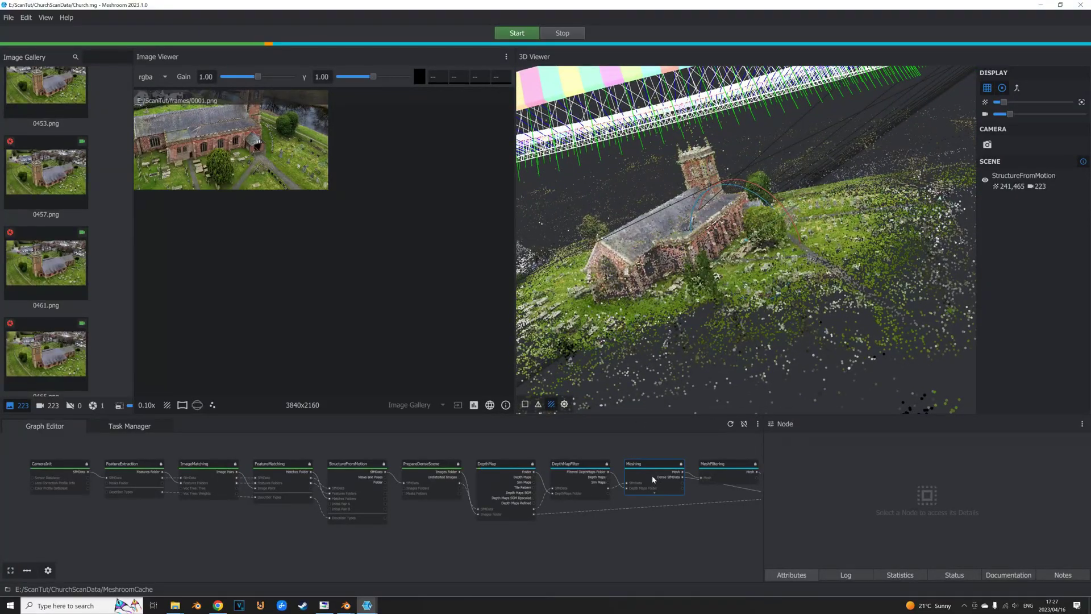
{"action": "scroll", "coordinate": [630, 486], "scroll_direction": "down", "scroll_amount": 2}
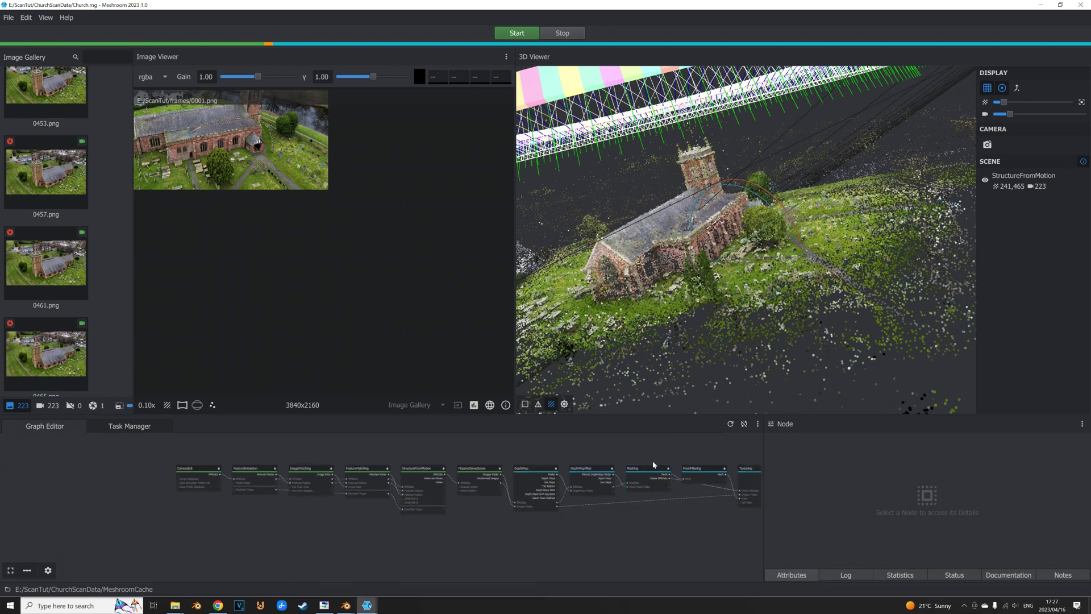
{"action": "middle_click_drag", "start_coordinate": [652, 463], "coordinate": [517, 459]}
- Reduce the camera scale in the 3D viewer and inspect the ring of cameras around the church
{"action": "left_click_drag", "start_coordinate": [700, 337], "coordinate": [860, 239]}
{"action": "left_click_drag", "start_coordinate": [1013, 116], "coordinate": [1002, 113]}
{"action": "left_click_drag", "start_coordinate": [723, 218], "coordinate": [836, 211]}
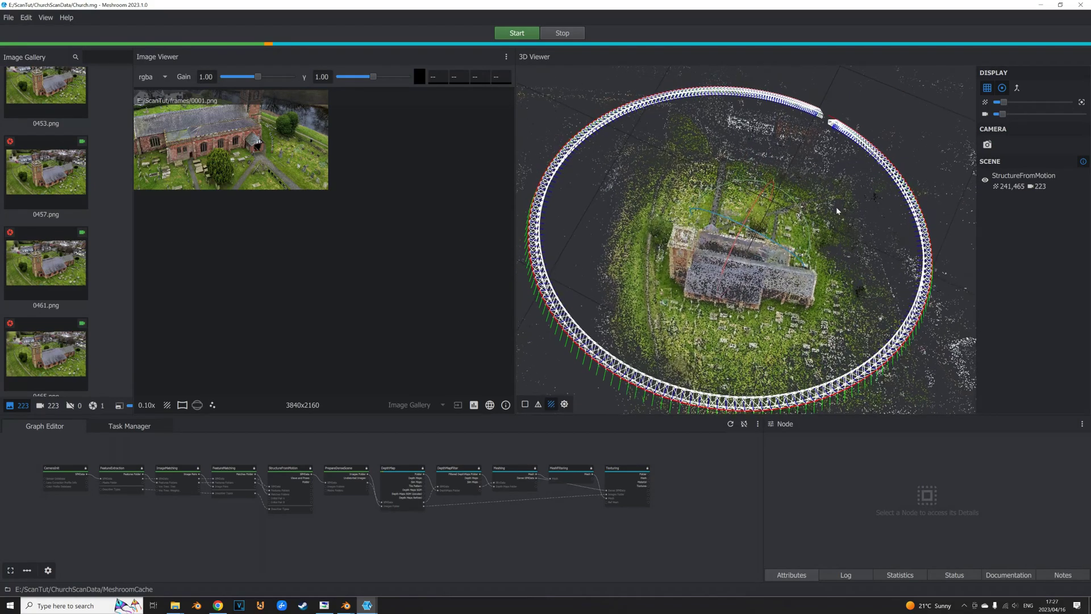
{"action": "left_click_drag", "start_coordinate": [740, 112], "coordinate": [820, 291]}
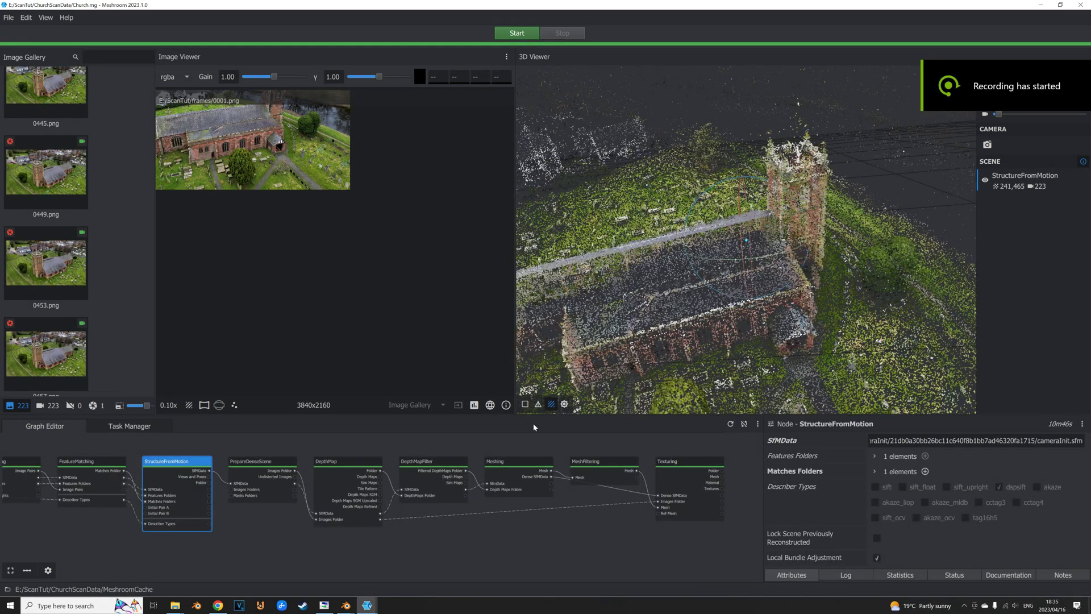
- Review the node graph from FeatureExtraction to Texturing and inspect the church's StructureFromMotion point cloud
{"action": "middle_click_drag", "start_coordinate": [467, 451], "coordinate": [499, 452]}
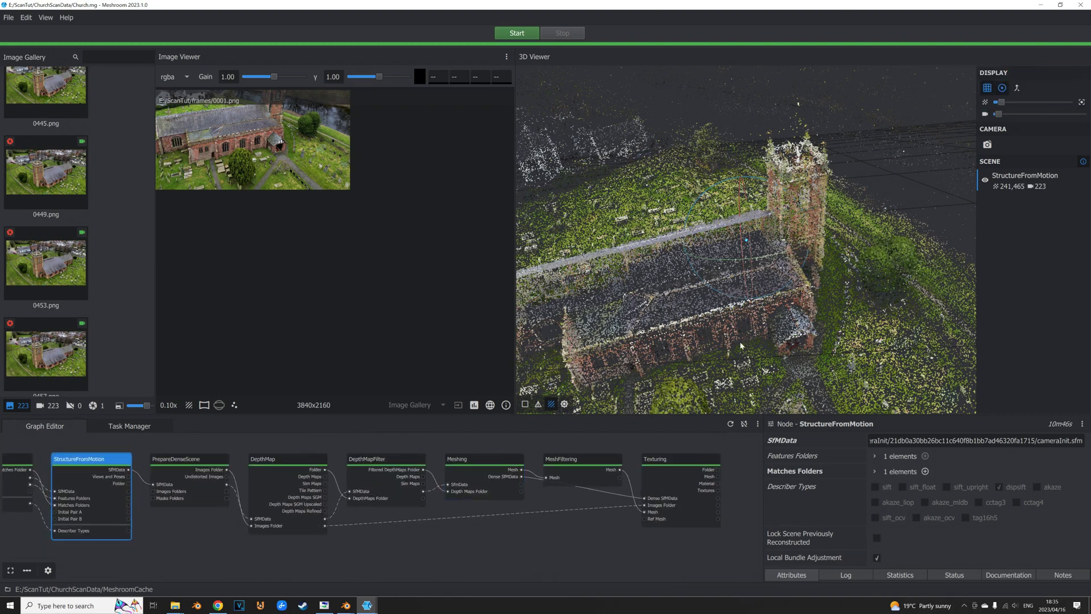
{"action": "left_click_drag", "start_coordinate": [759, 330], "coordinate": [636, 332]}
{"action": "middle_click_drag", "start_coordinate": [414, 455], "coordinate": [670, 447]}
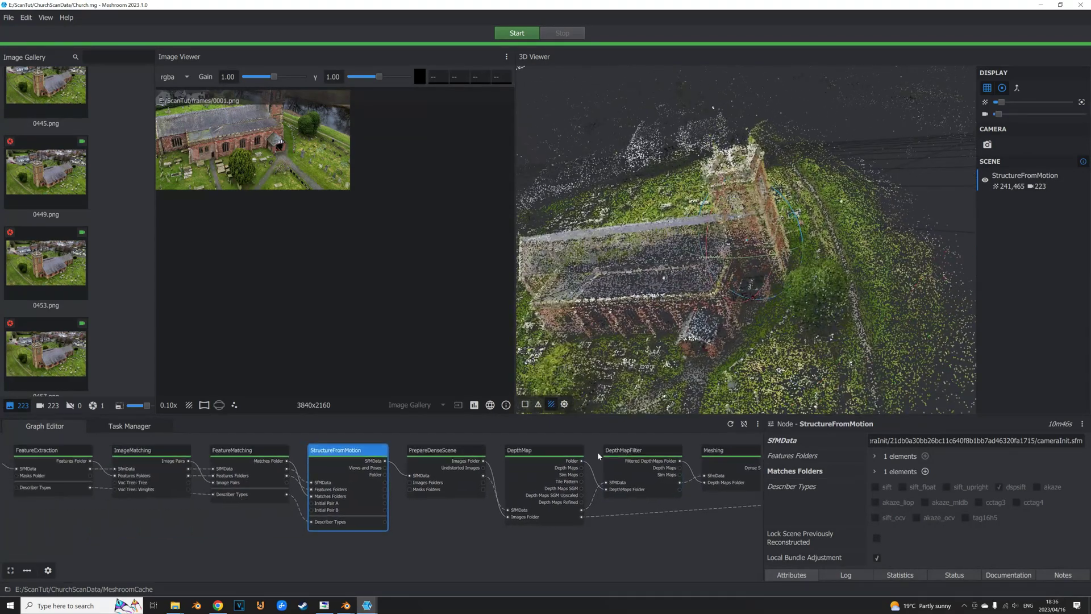
{"action": "middle_click_drag", "start_coordinate": [264, 477], "coordinate": [487, 477]}
{"action": "middle_click_drag", "start_coordinate": [301, 463], "coordinate": [187, 463]}
{"action": "middle_click_drag", "start_coordinate": [398, 465], "coordinate": [184, 466]}
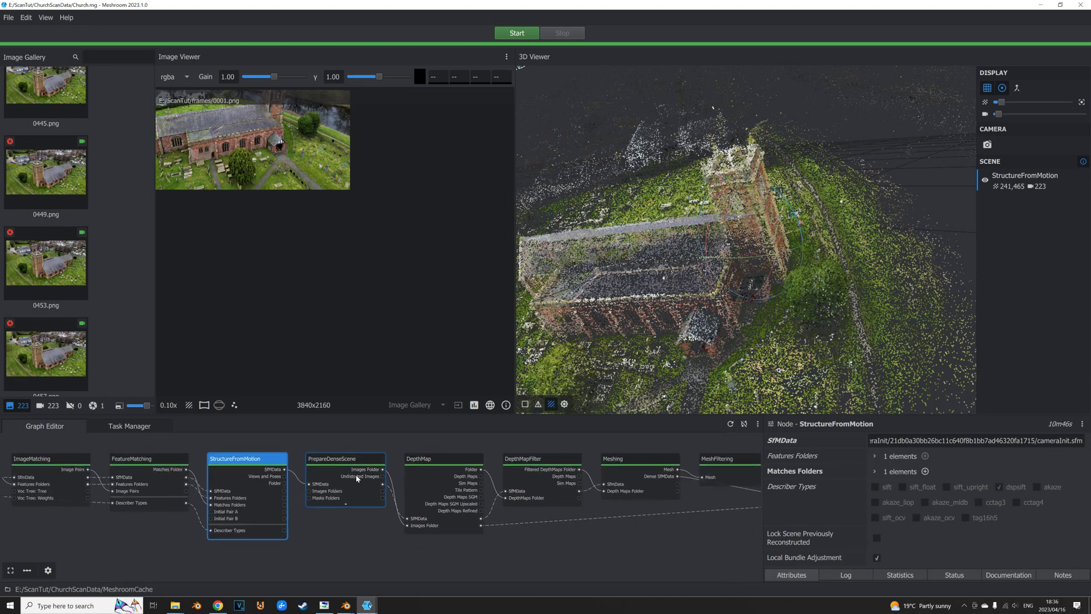
- View the end of the node graph at Texturing, then launch a new Blender session
{"action": "middle_click_drag", "start_coordinate": [529, 466], "coordinate": [253, 466]}
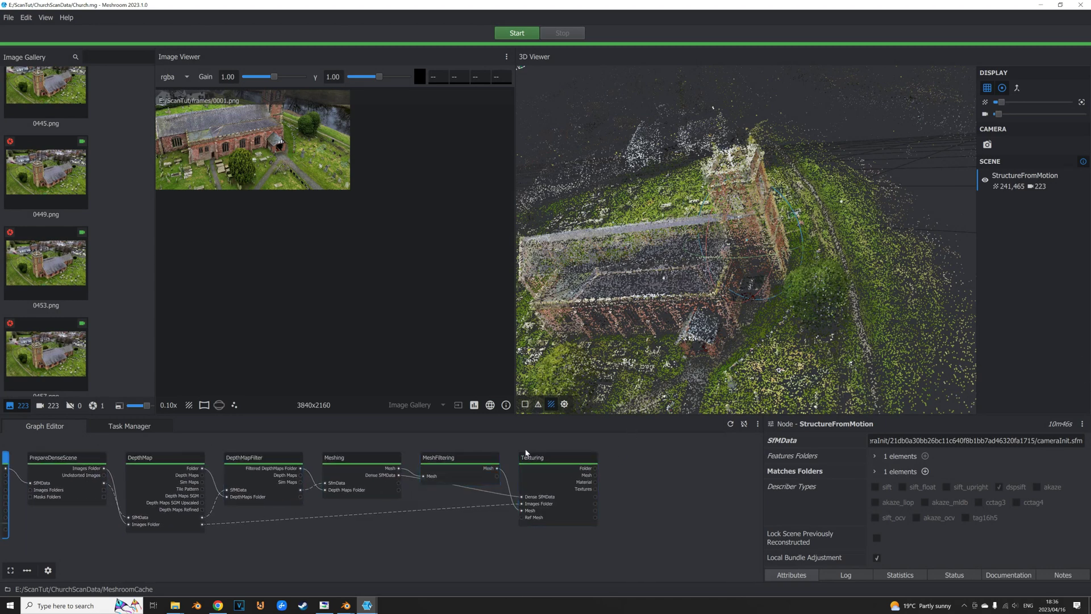
{"action": "mouse_move", "coordinate": [348, 605]}
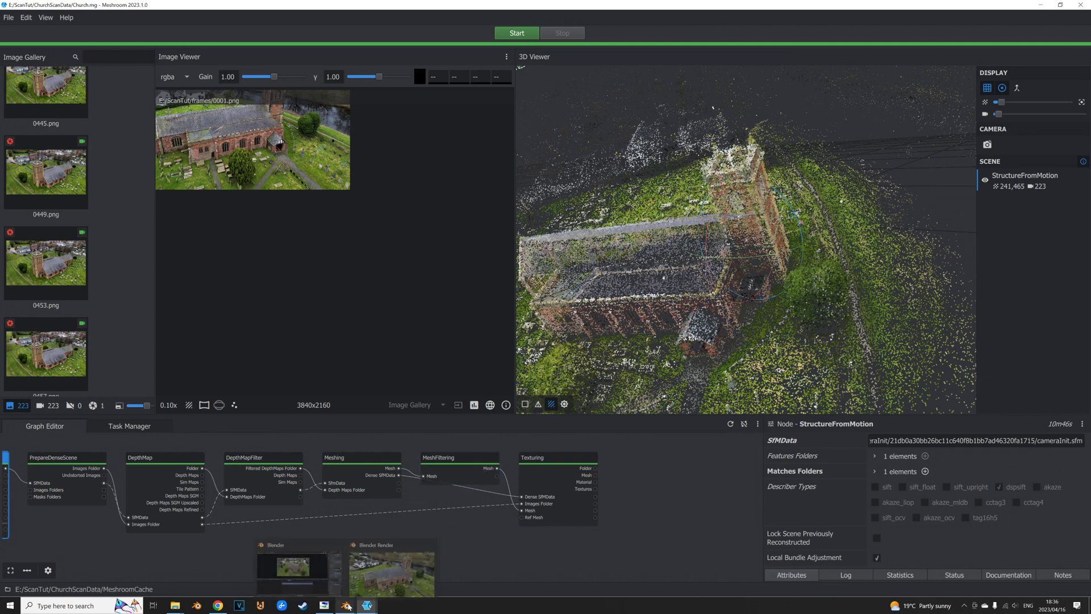
{"action": "left_click", "coordinate": [196, 605]}
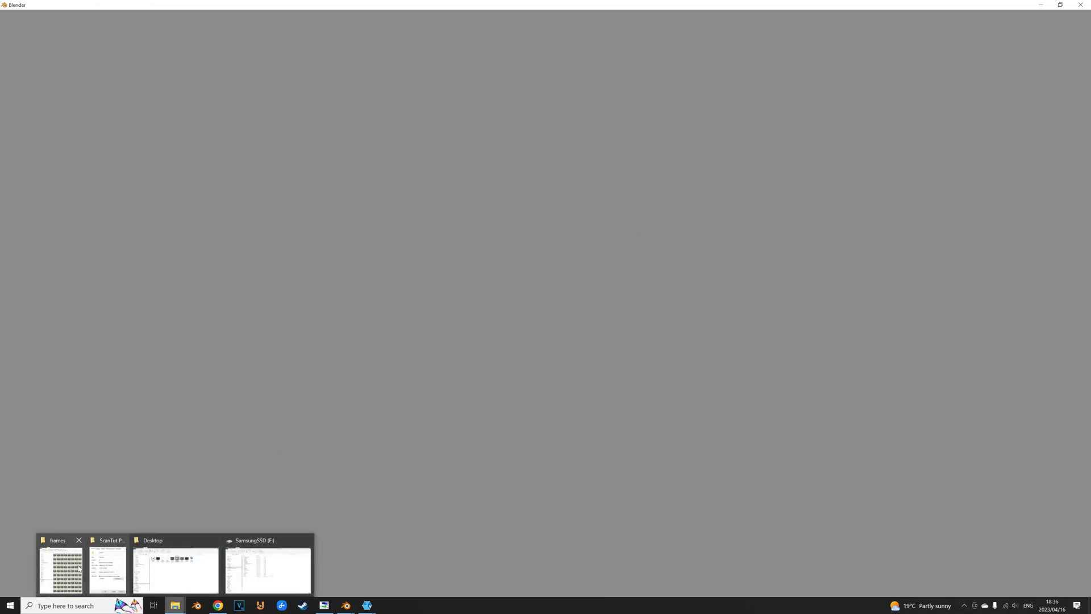
- Switch to File Explorer and open the Texturing output folder under ScanTut, ChurchScanData and MeshroomCache, down to its hash-named subfolder
{"action": "left_click", "coordinate": [78, 568]}
{"action": "left_click", "coordinate": [142, 69]}
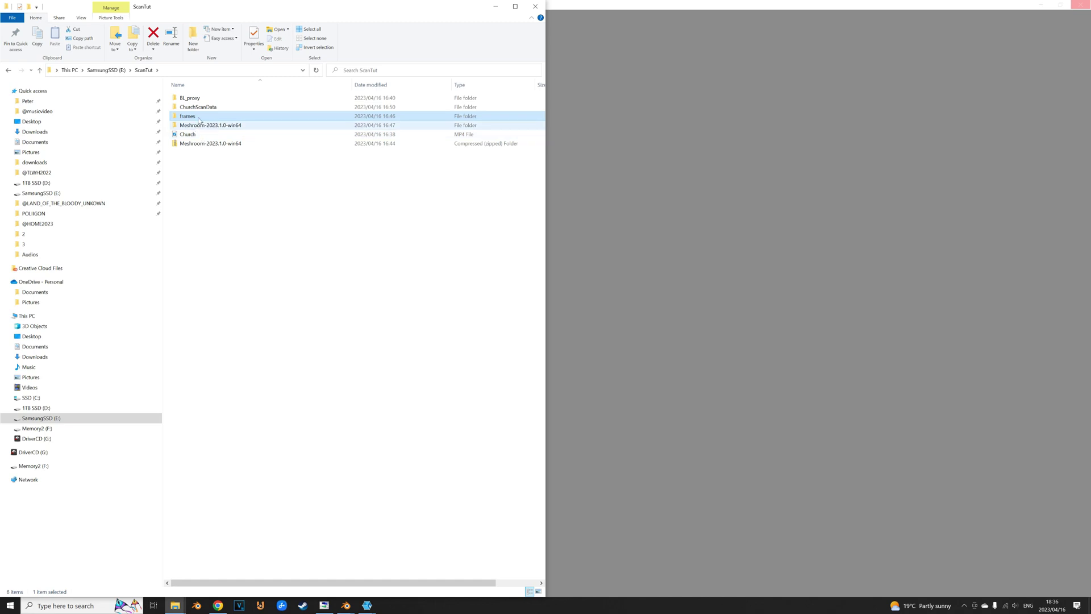
{"action": "double_click", "coordinate": [201, 106]}
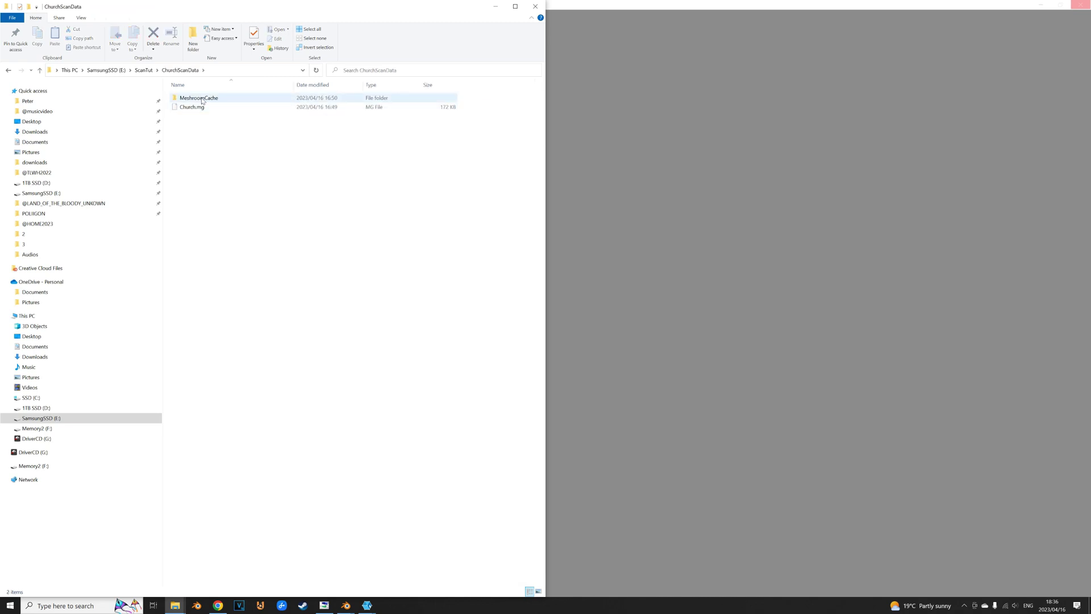
{"action": "double_click", "coordinate": [202, 99]}
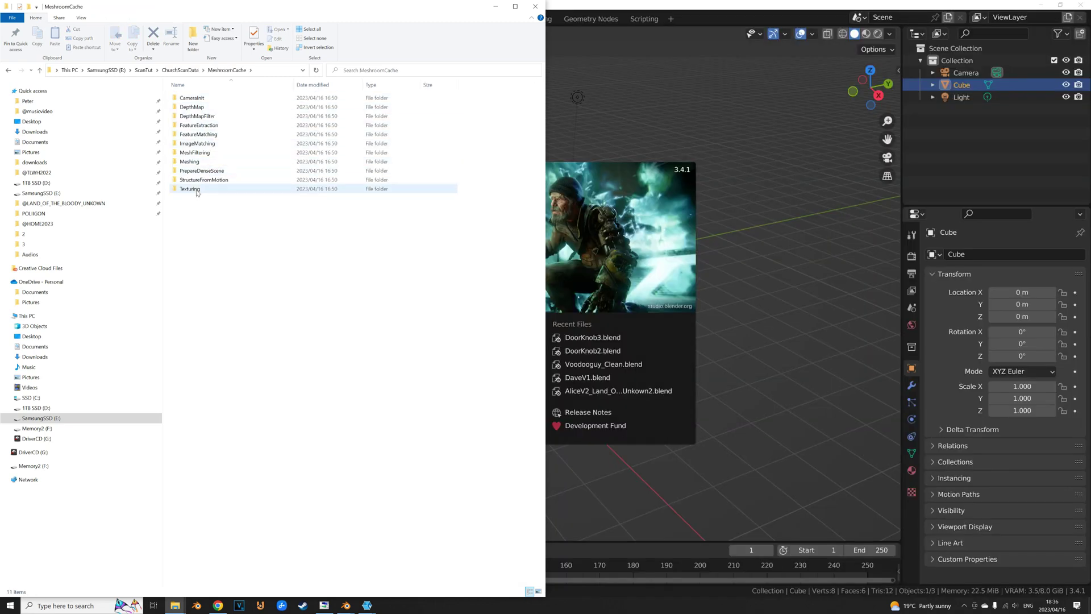
{"action": "double_click", "coordinate": [197, 191]}
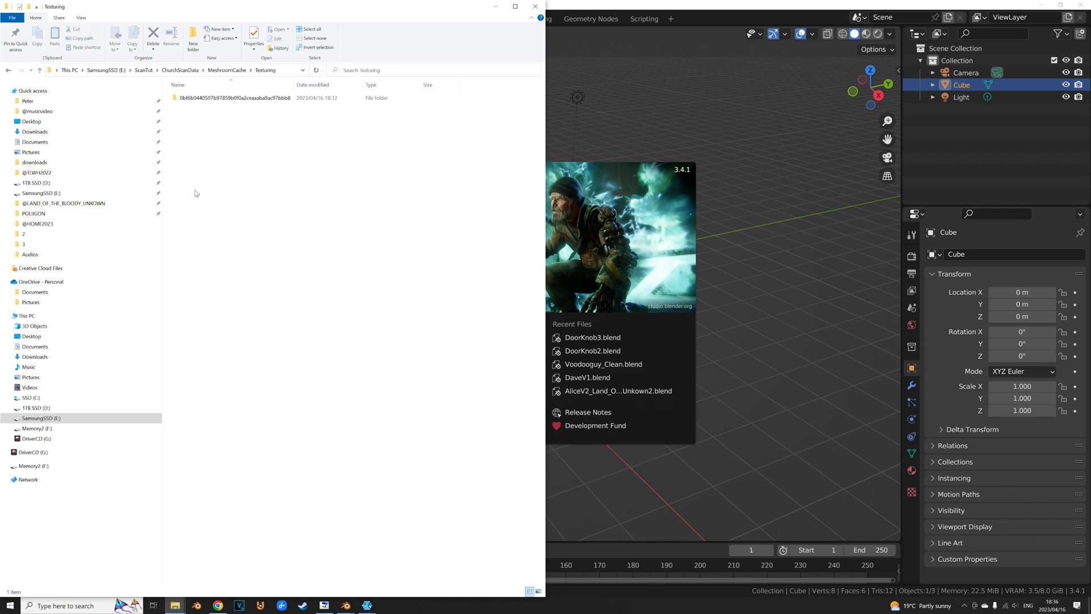
{"action": "double_click", "coordinate": [232, 98]}
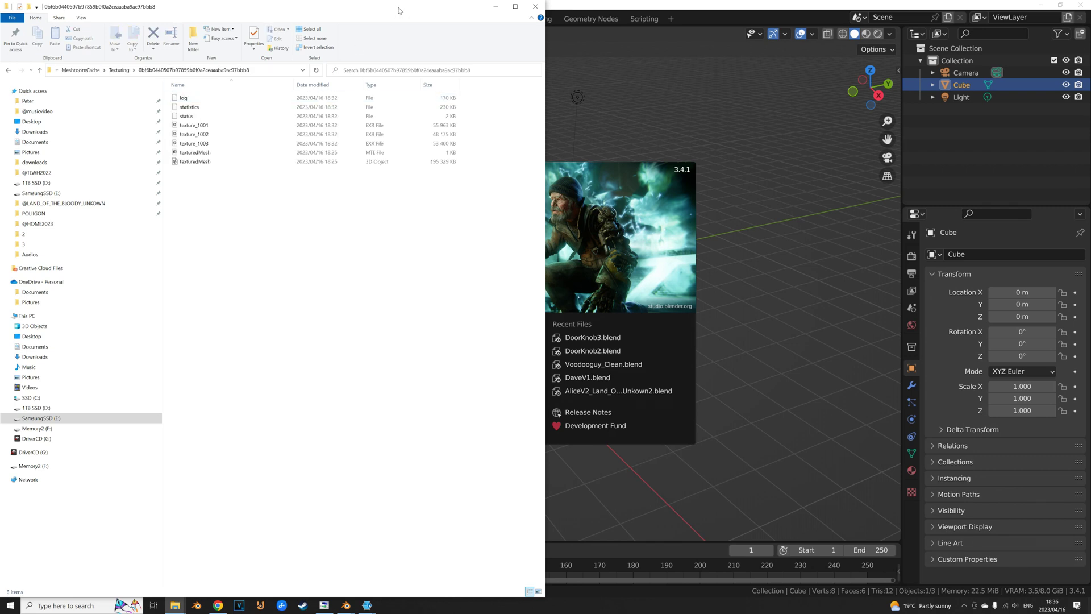
- Move the File Explorer window aside, switch to Blender and delete all default objects from the scene
{"action": "left_click_drag", "start_coordinate": [400, 8], "coordinate": [740, 108]}
{"action": "left_click", "coordinate": [357, 155]}
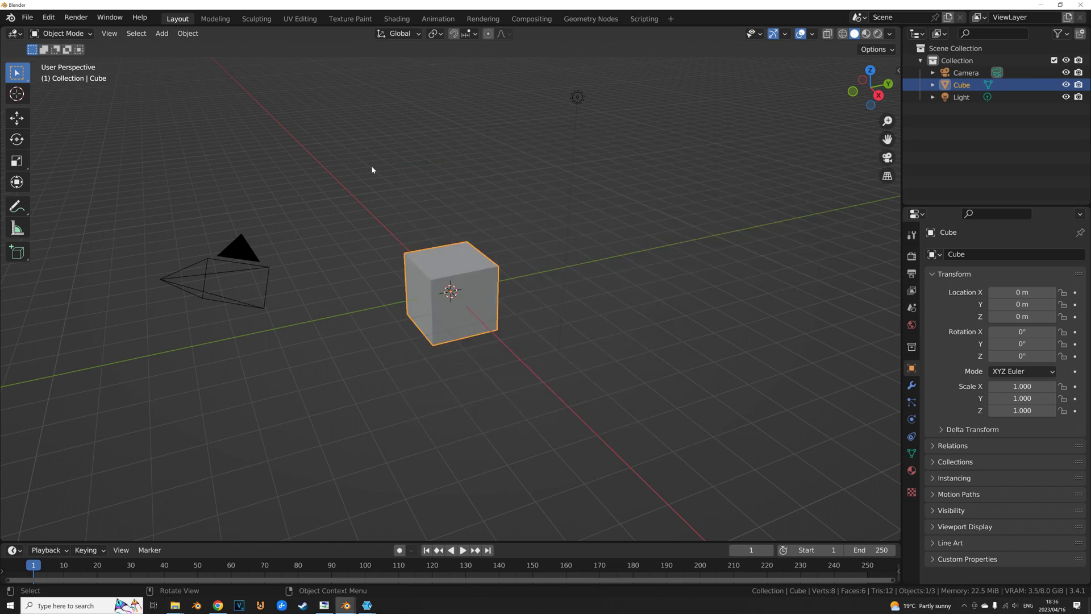
{"action": "key", "text": "s"}
{"action": "key", "text": "Escape"}
{"action": "key", "text": "a"}
{"action": "key", "text": "Delete"}
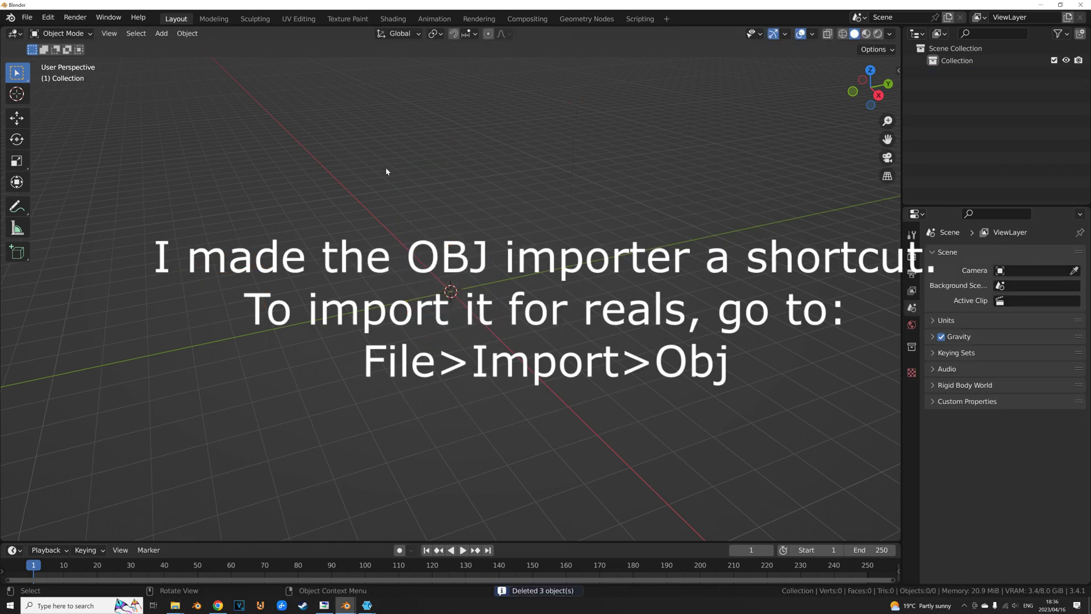
- Import texturedMesh.obj from the Texturing output folder as a Wavefront OBJ
{"action": "key", "text": "q"}
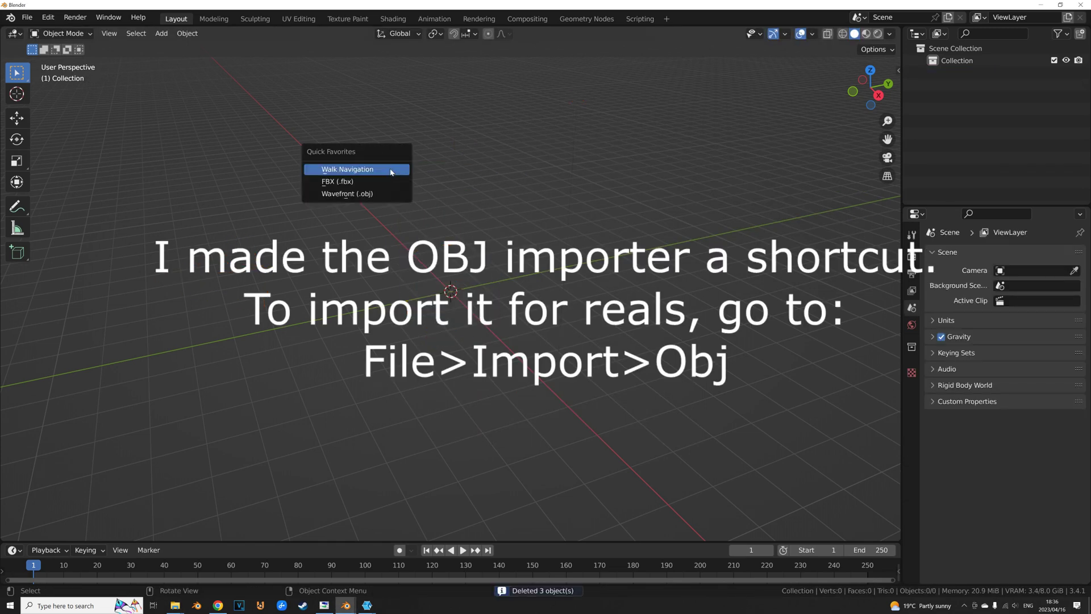
{"action": "left_click", "coordinate": [363, 195]}
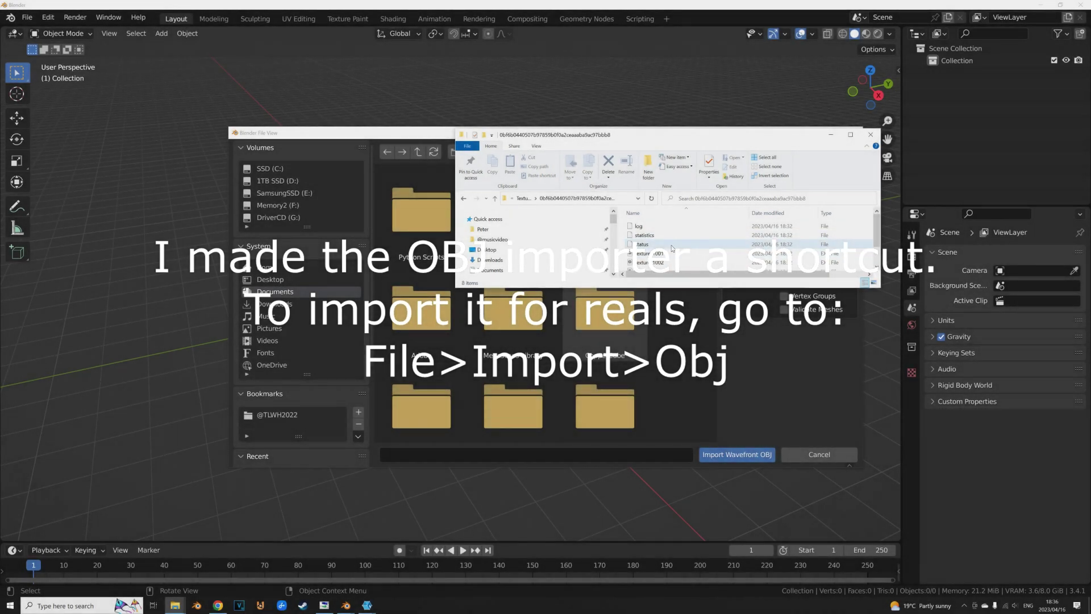
{"action": "scroll", "coordinate": [675, 256], "scroll_direction": "down", "scroll_amount": 1}
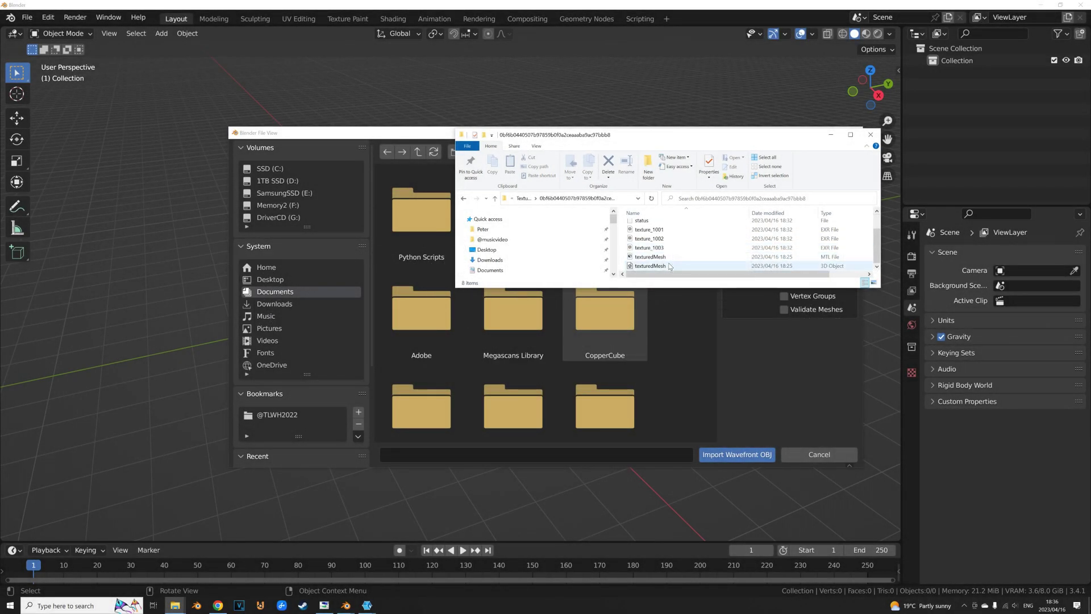
{"action": "left_click", "coordinate": [678, 266]}
{"action": "left_click_drag", "start_coordinate": [677, 267], "coordinate": [675, 364]}
{"action": "left_click", "coordinate": [595, 364]}
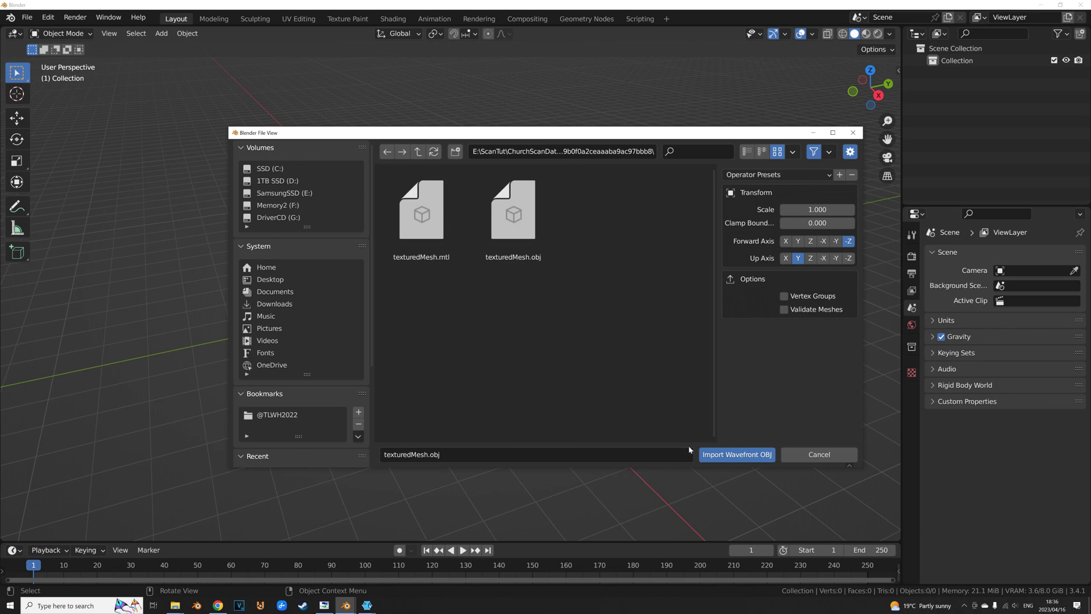
{"action": "left_click", "coordinate": [709, 454]}
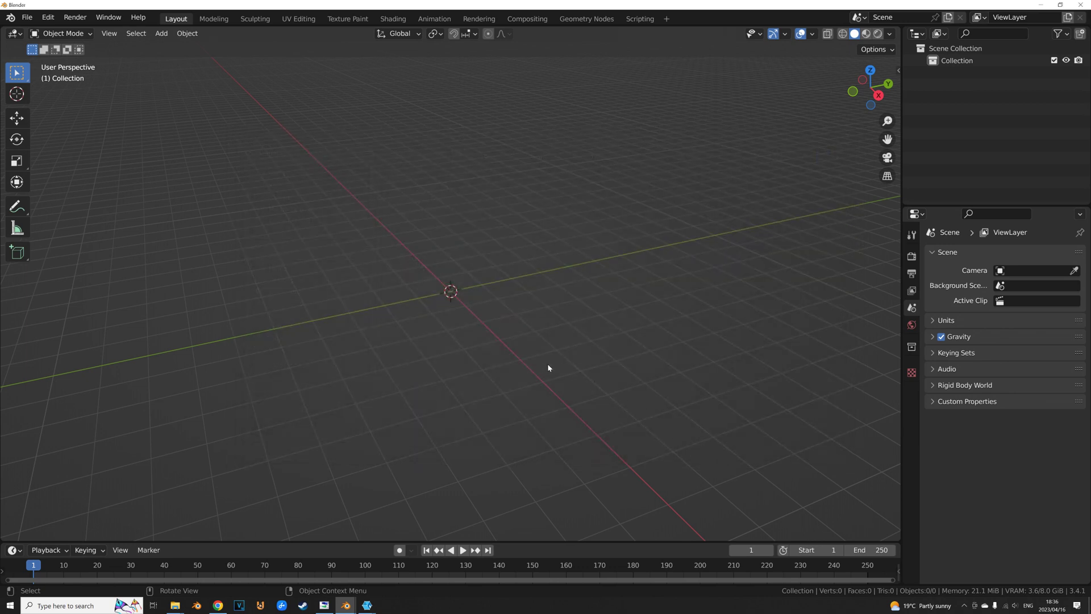
- Level the imported mesh in the right orthographic view by rotating it to an X rotation of about 63°
{"action": "scroll", "coordinate": [544, 353], "scroll_direction": "up", "scroll_amount": 4}
{"action": "middle_click_drag", "start_coordinate": [542, 345], "coordinate": [446, 378]}
{"action": "scroll", "coordinate": [445, 378], "scroll_direction": "down", "scroll_amount": 10}
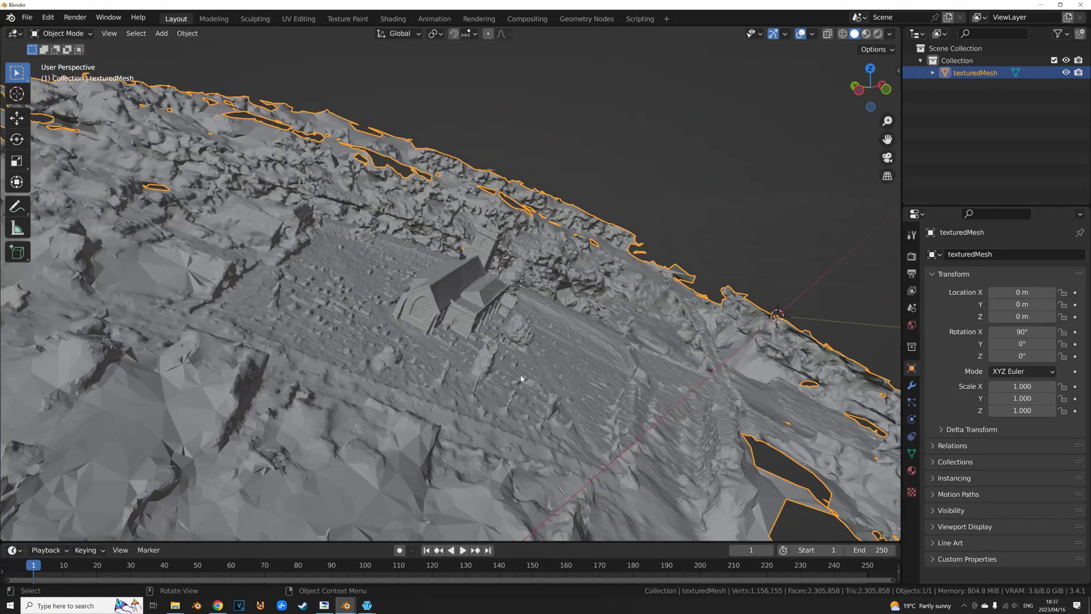
{"action": "key", "text": "KP_1"}
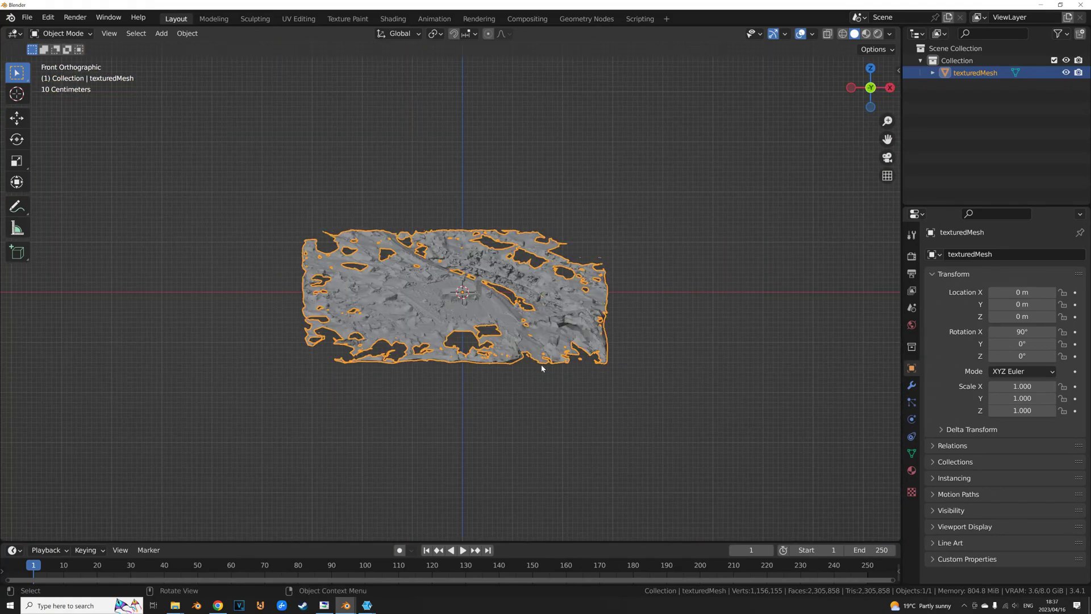
{"action": "key", "text": "KP_3"}
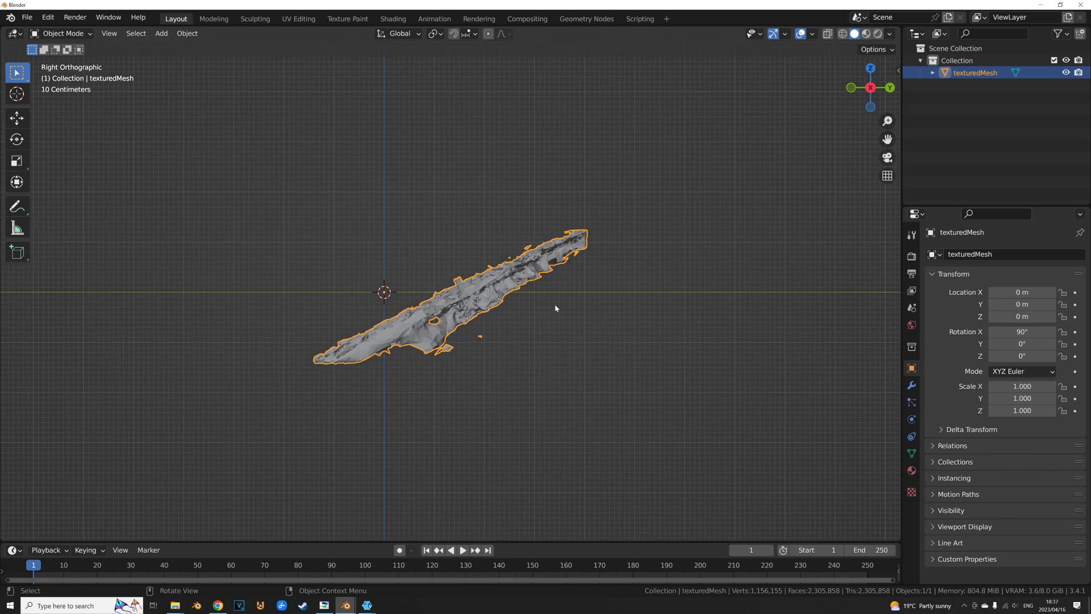
{"action": "middle_click_drag", "start_coordinate": [547, 292], "coordinate": [627, 300], "text": "shift"}
{"action": "key", "text": "r"}
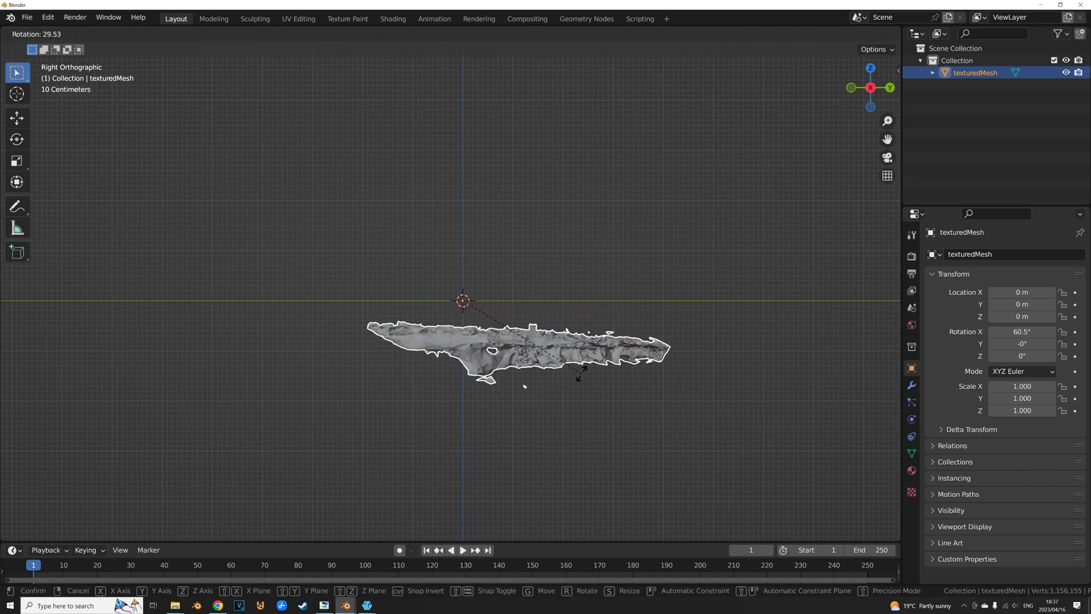
{"action": "left_click", "coordinate": [581, 375]}
- Move the mesh over the world origin to about Y -1.37 m, Z 0.83 m and adjust its X rotation to 64°
{"action": "key", "text": "g"}
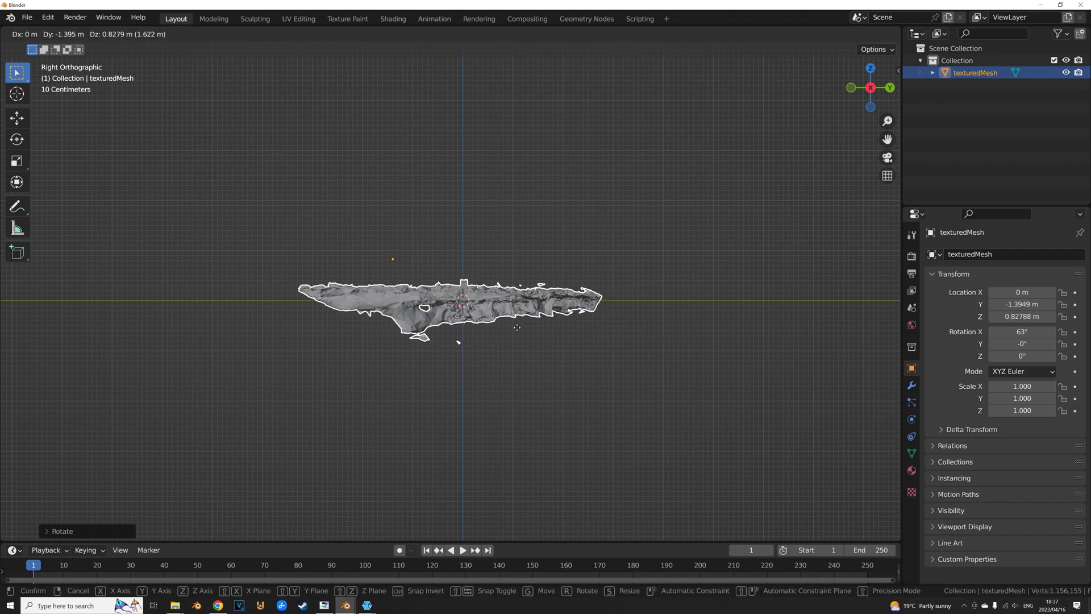
{"action": "left_click", "coordinate": [518, 327]}
{"action": "key", "text": "r"}
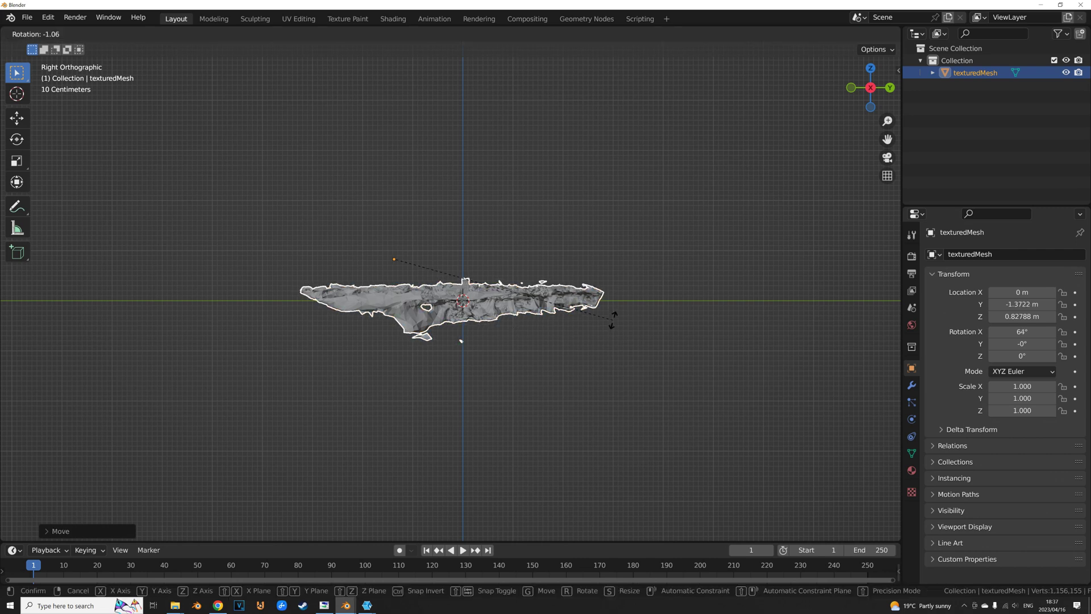
{"action": "left_click", "coordinate": [610, 324]}
{"action": "middle_click_drag", "start_coordinate": [610, 324], "coordinate": [601, 329]}
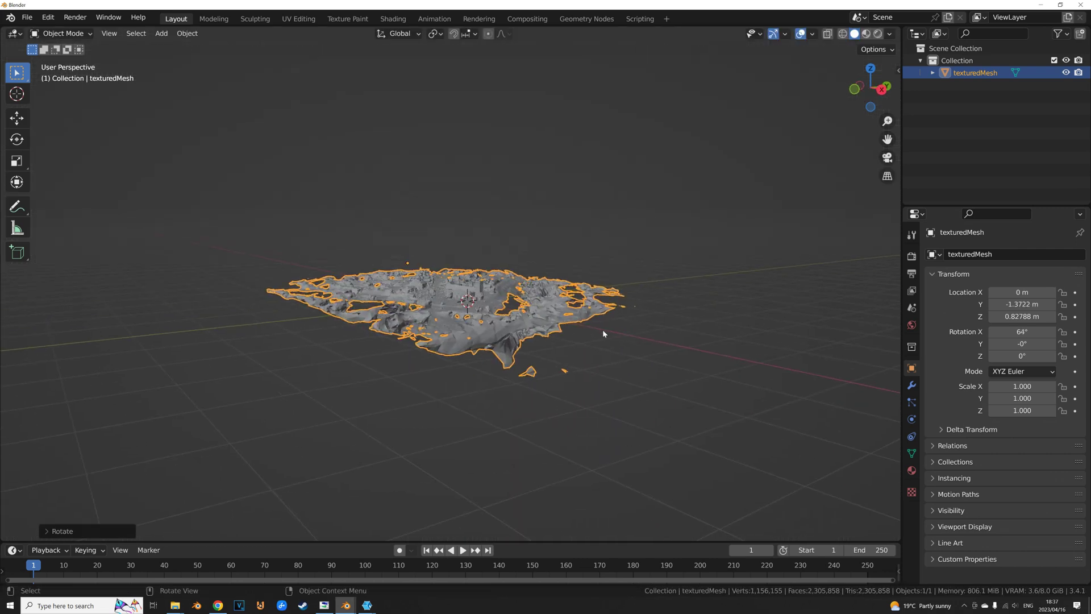
- Level the mesh in the front view to a Y rotation of about -2.95° and lower it to about Z 0.78 m
{"action": "key", "text": "KP_1"}
{"action": "key", "text": "r"}
{"action": "key", "text": "r"}
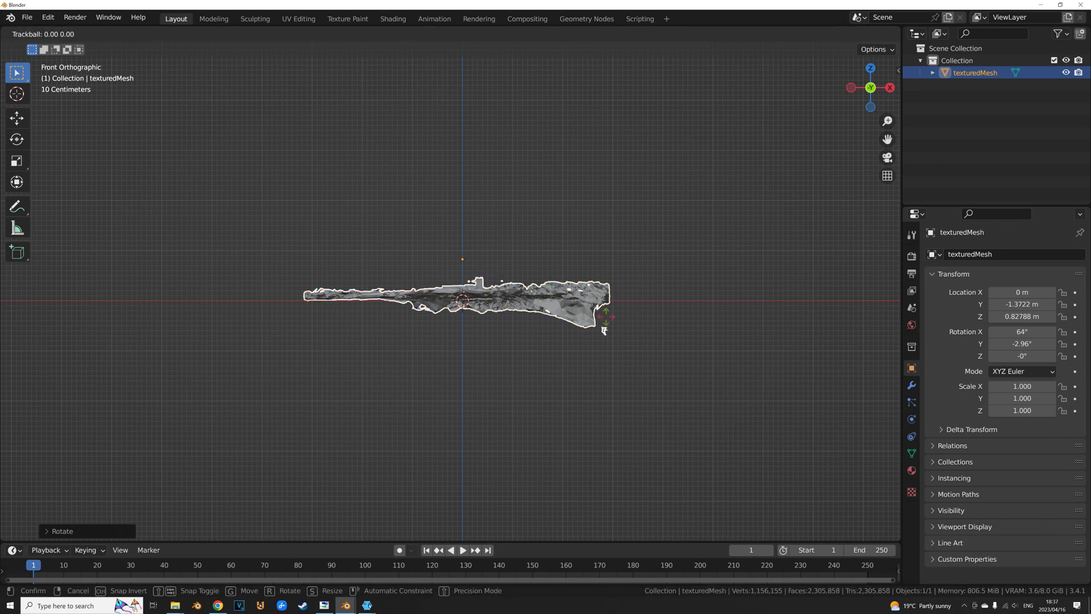
{"action": "left_click", "coordinate": [604, 328]}
{"action": "key", "text": "g"}
{"action": "left_click", "coordinate": [591, 369]}
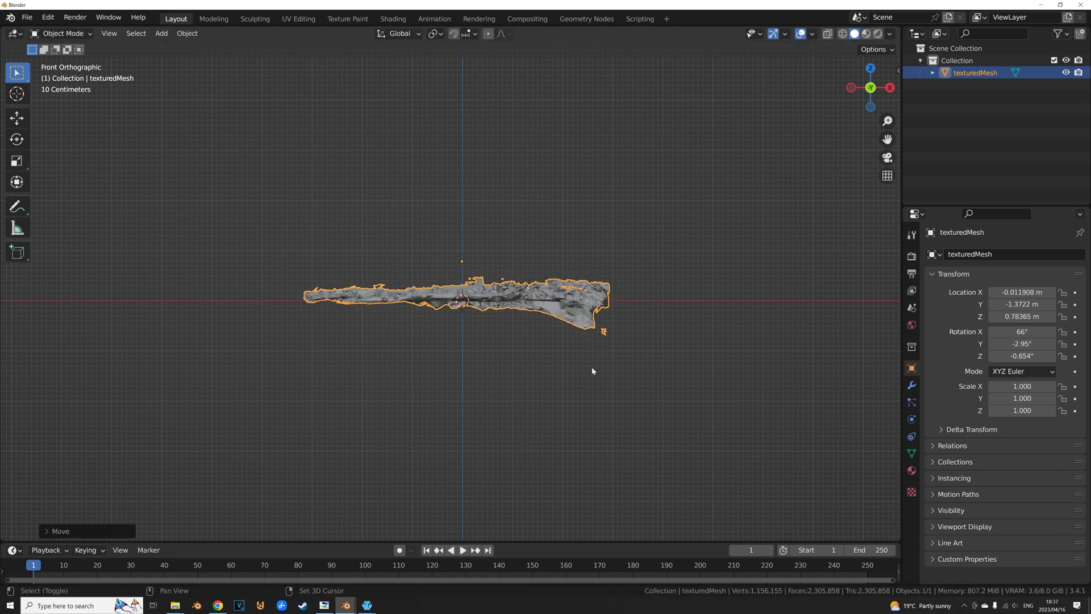
{"action": "scroll", "coordinate": [579, 360], "scroll_direction": "up", "scroll_amount": 2}
{"action": "scroll", "coordinate": [579, 360], "scroll_direction": "up", "scroll_amount": 2}
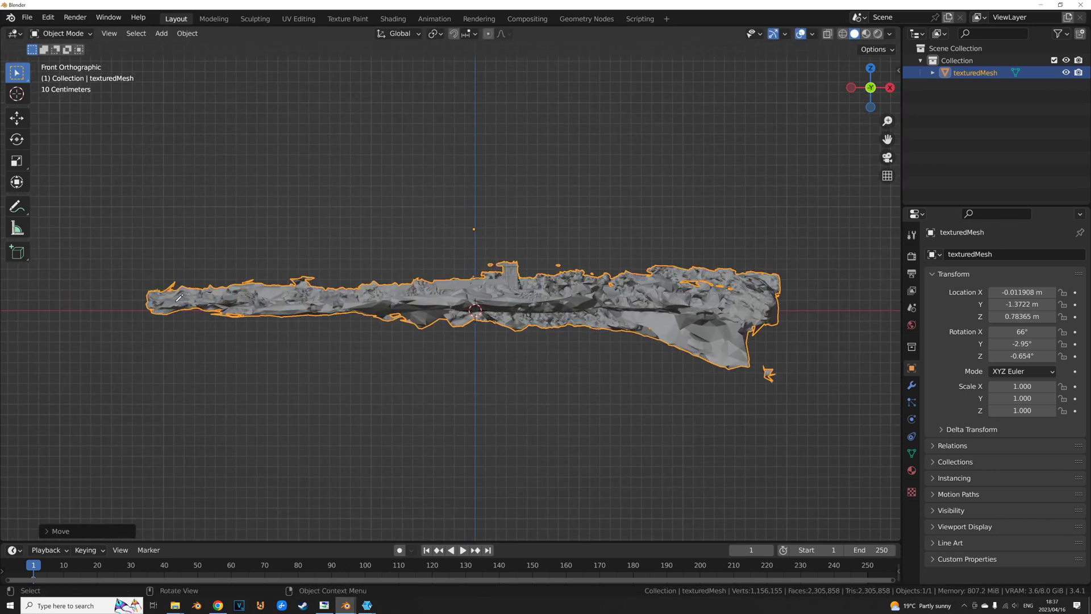
{"action": "left_click", "coordinate": [807, 309]}
{"action": "left_click", "coordinate": [219, 324]}
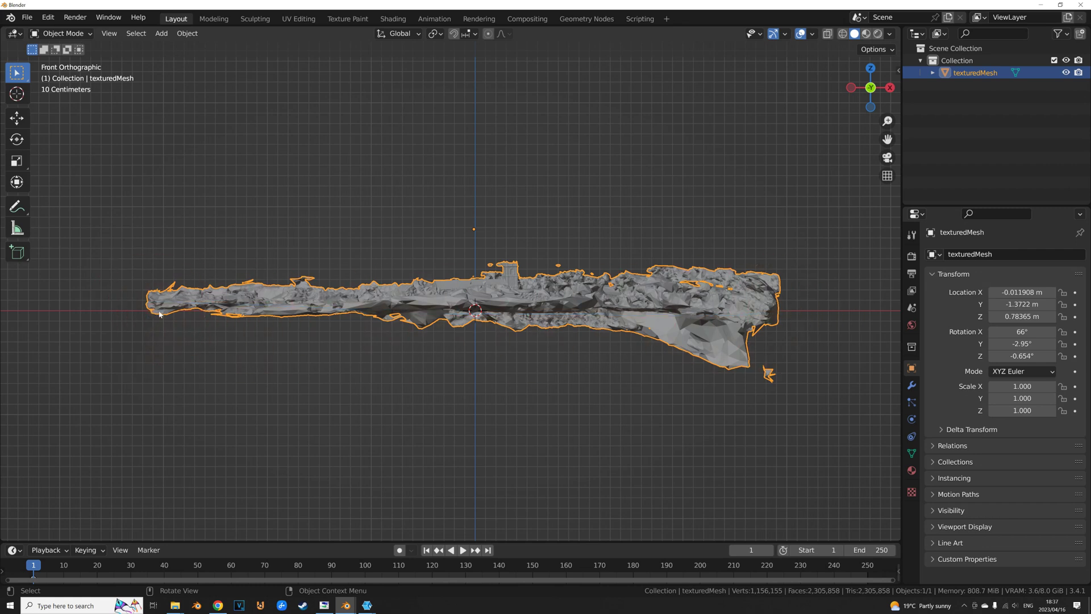
- Fine-tune the mesh from the right view to an X rotation of 65° and lower it along Z to about 0.76 m
{"action": "key", "text": "KP_3"}
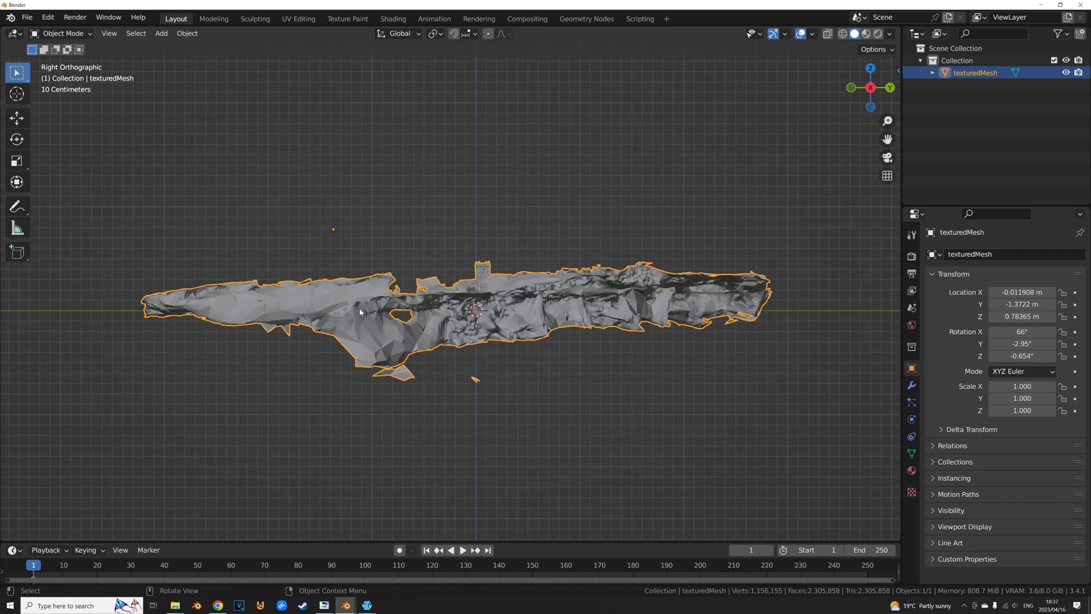
{"action": "key", "text": "r"}
{"action": "left_click", "coordinate": [585, 311]}
{"action": "middle_click_drag", "start_coordinate": [586, 312], "coordinate": [551, 324]}
{"action": "key", "text": "g"}
{"action": "key", "text": "z"}
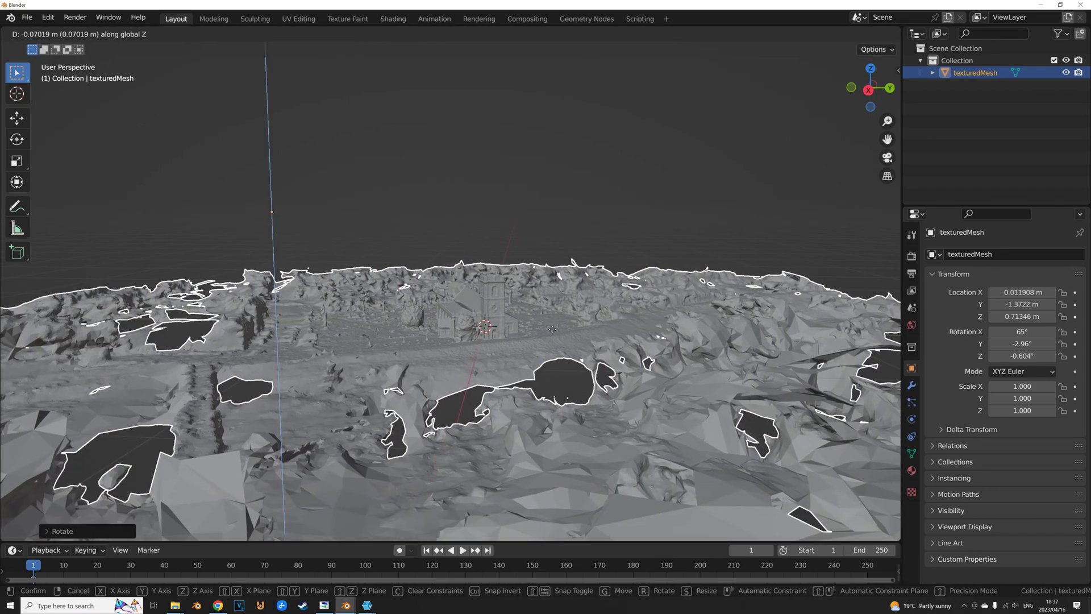
{"action": "left_click", "coordinate": [555, 325]}
{"action": "middle_click_drag", "start_coordinate": [555, 325], "coordinate": [633, 325]}
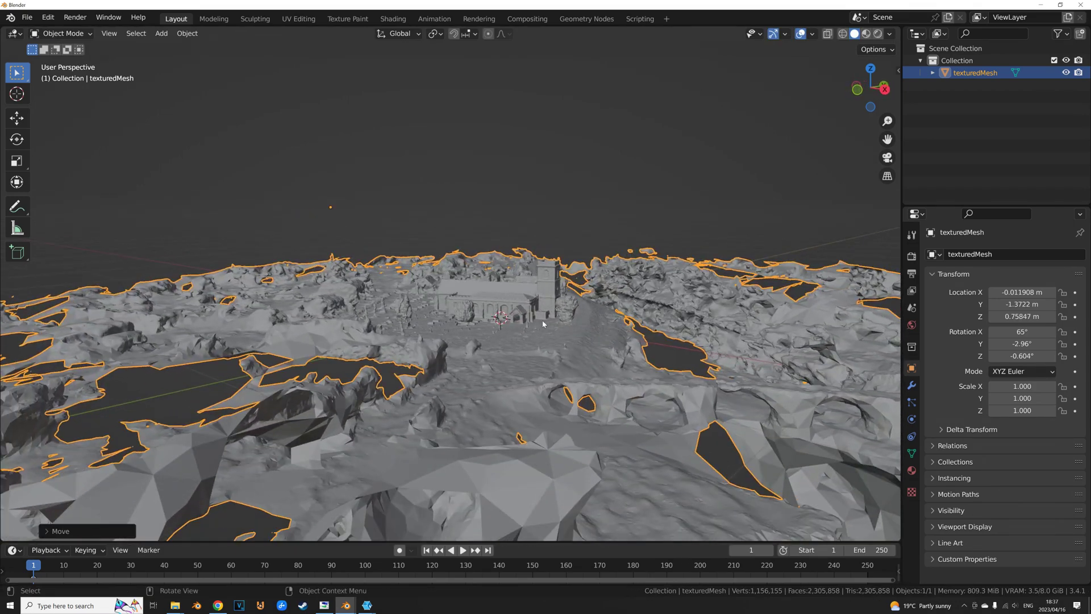
- Set the transform pivot point to 3D Cursor
{"action": "scroll", "coordinate": [515, 305], "scroll_direction": "up", "scroll_amount": 2}
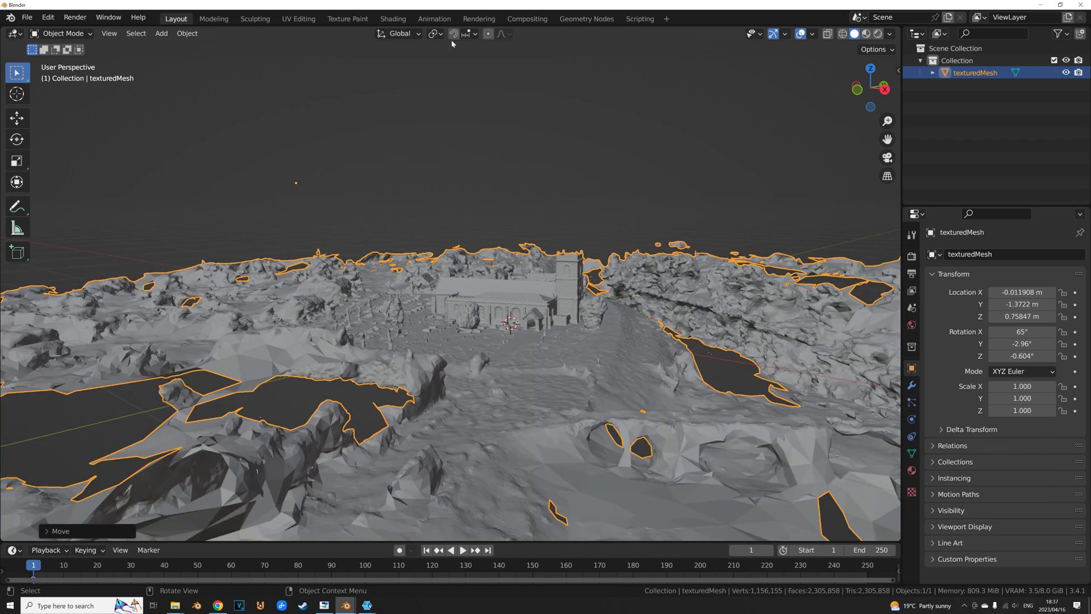
{"action": "left_click", "coordinate": [434, 34]}
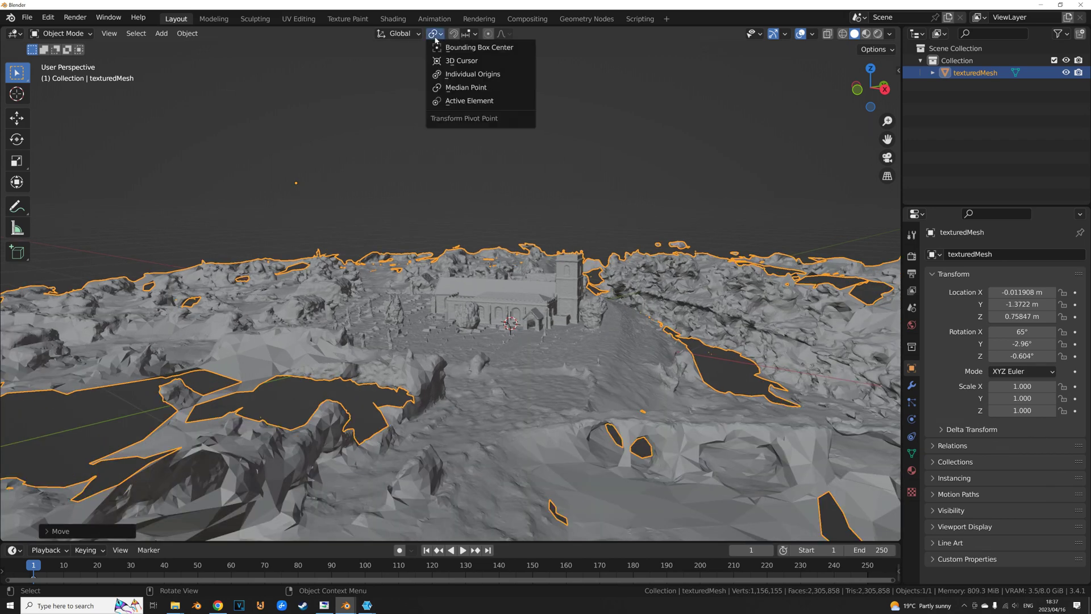
{"action": "left_click", "coordinate": [452, 60]}
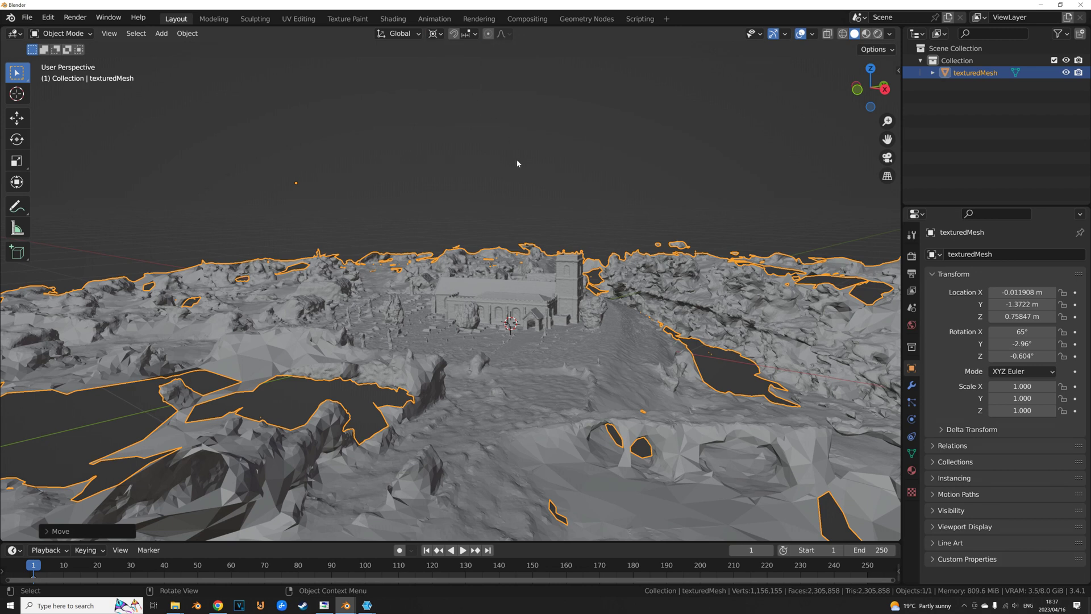
{"action": "key", "text": "period"}
{"action": "key", "text": "period"}
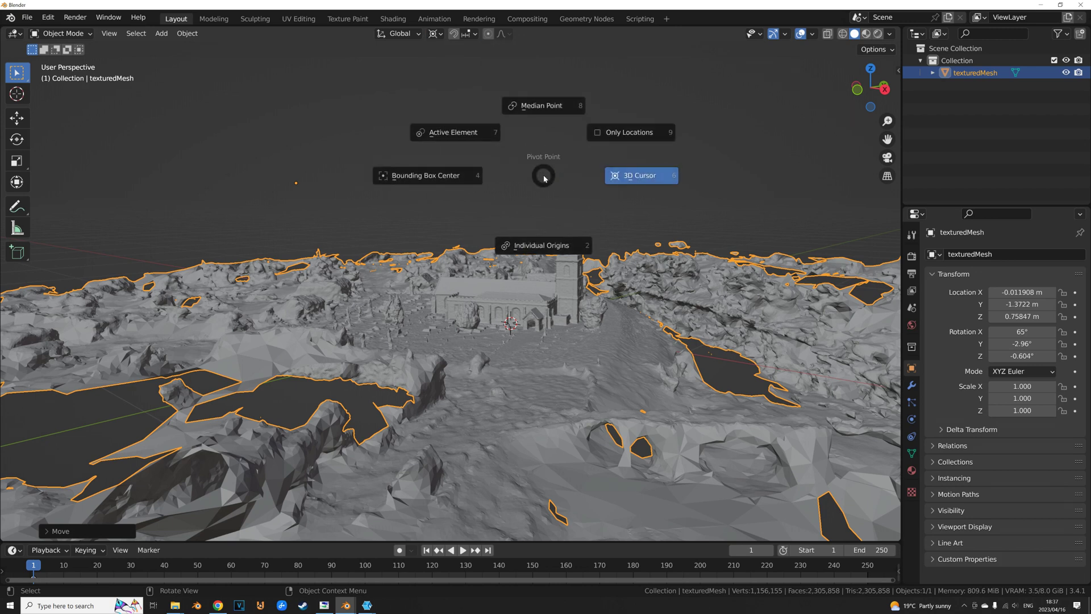
{"action": "key", "text": "period"}
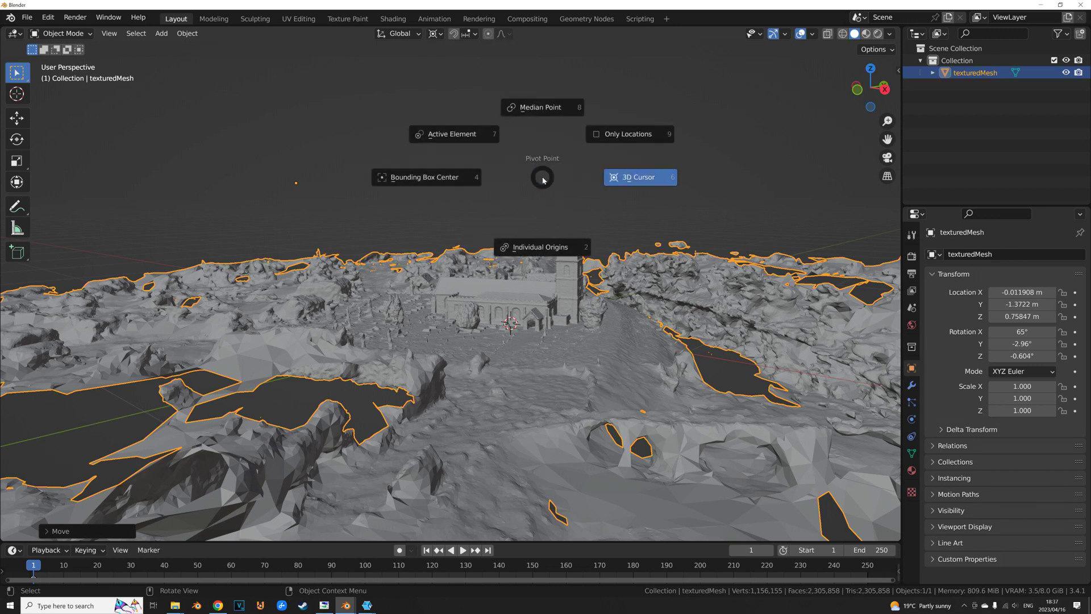
{"action": "key", "text": "period"}
{"action": "left_click", "coordinate": [610, 181]}
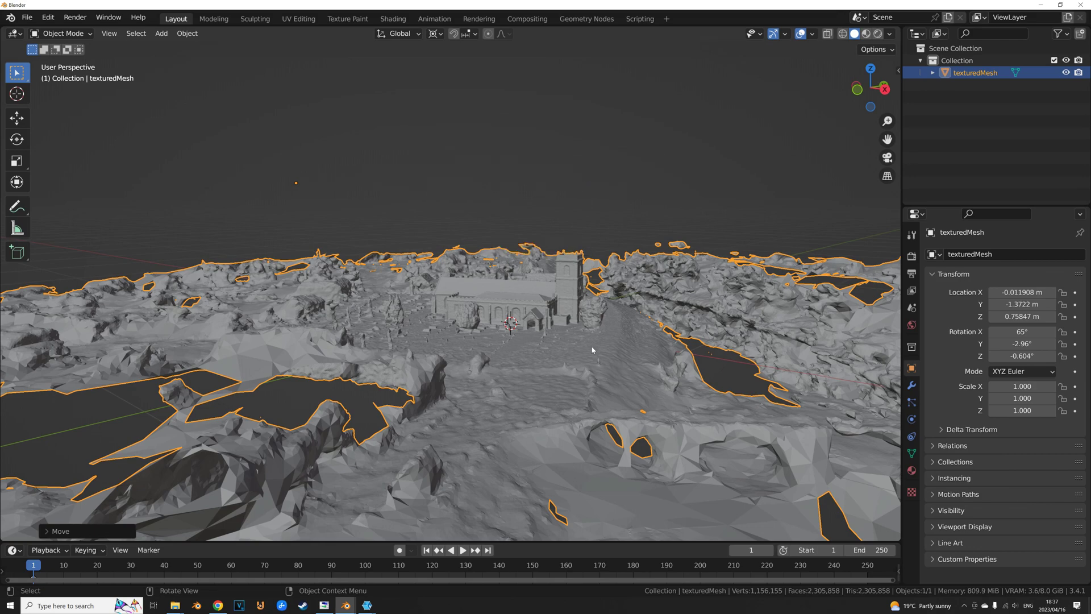
- Rotate the mesh about the 3D cursor to about X 63°, Y -1.72° and Z -0.832°
{"action": "middle_click_drag", "start_coordinate": [611, 185], "coordinate": [567, 321]}
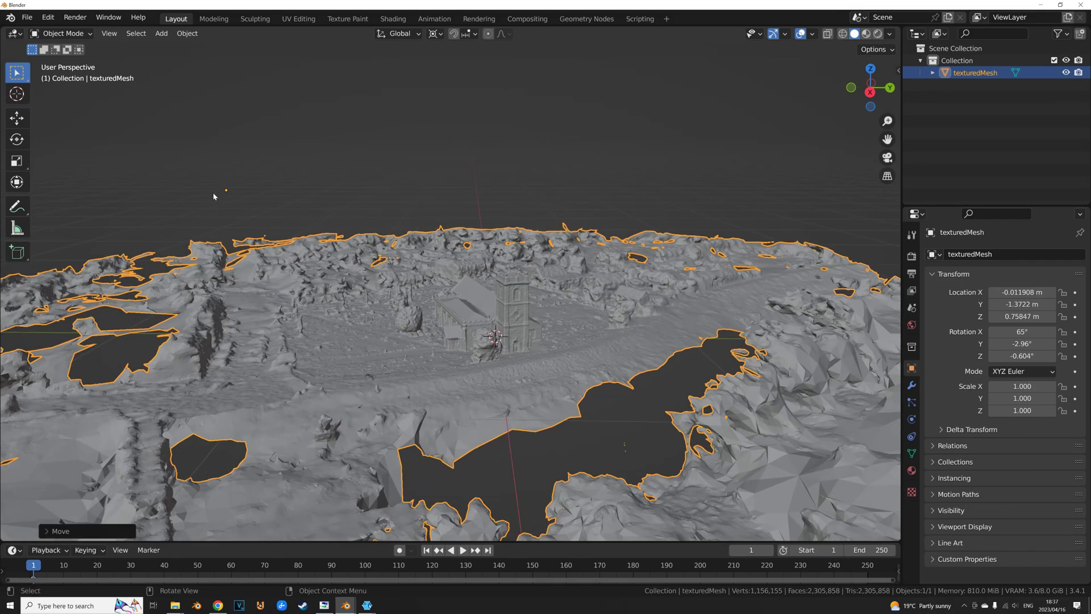
{"action": "key", "text": "r"}
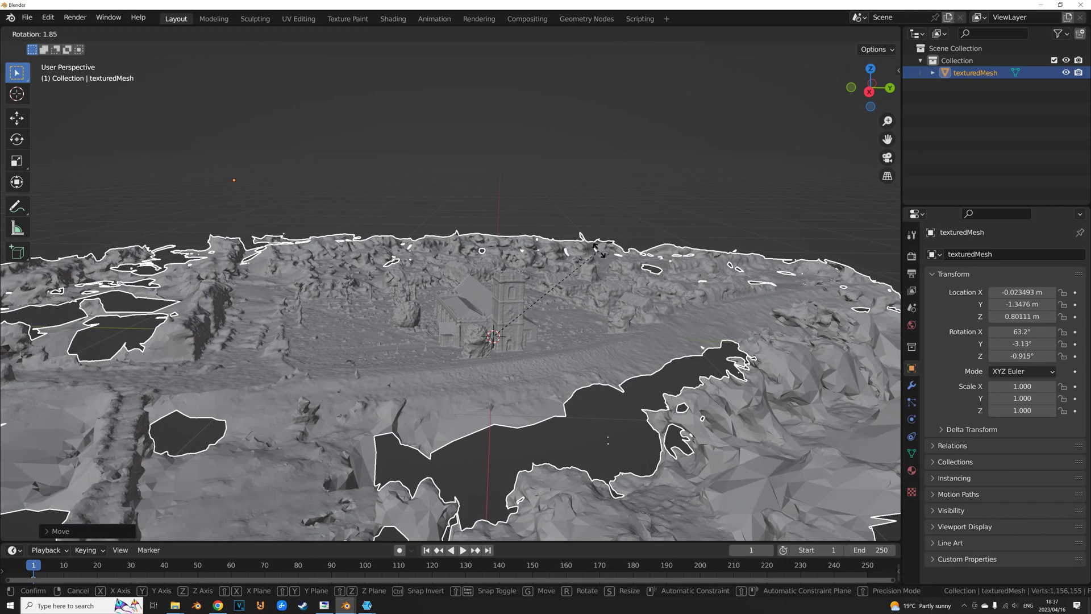
{"action": "left_click", "coordinate": [595, 277]}
{"action": "middle_click_drag", "start_coordinate": [595, 276], "coordinate": [573, 300]}
{"action": "key", "text": "r"}
{"action": "key", "text": "y"}
{"action": "left_click", "coordinate": [588, 271]}
{"action": "key", "text": "ctrl+z"}
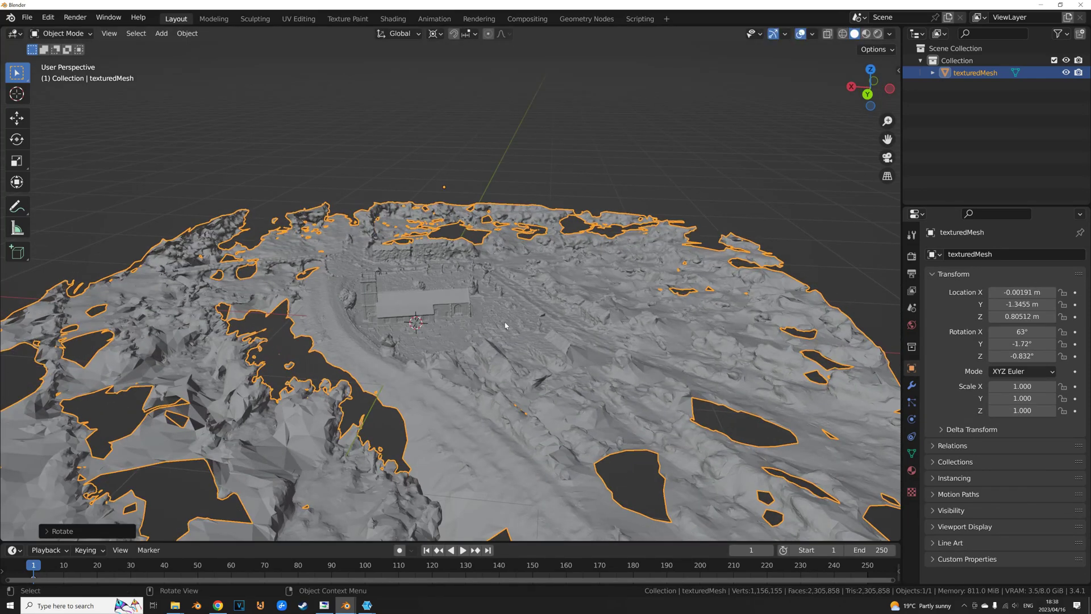
- Crop the mesh in Edit Mode to a rectangle around the churchyard by box-selecting it from above, inverting the selection and deleting the outer vertices
{"action": "key", "text": "Tab"}
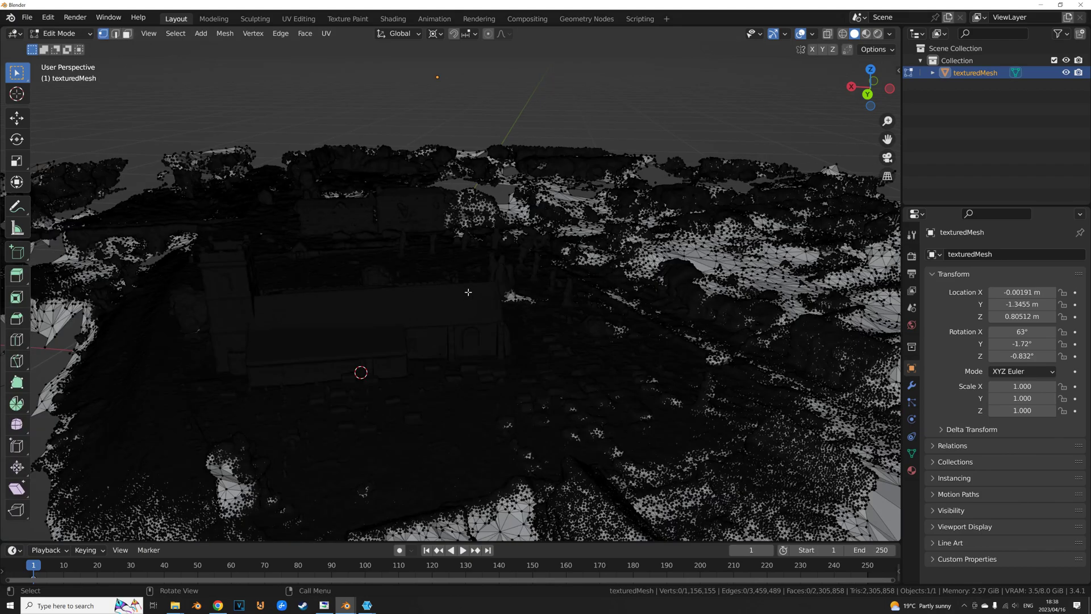
{"action": "middle_click_drag", "start_coordinate": [454, 307], "coordinate": [519, 317]}
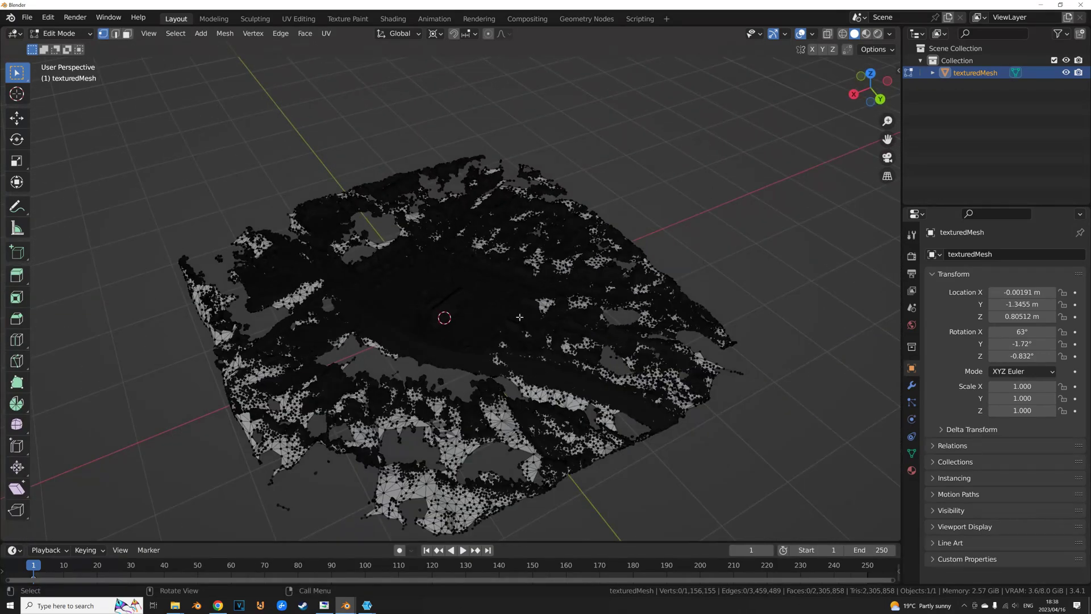
{"action": "key", "text": "KP_7"}
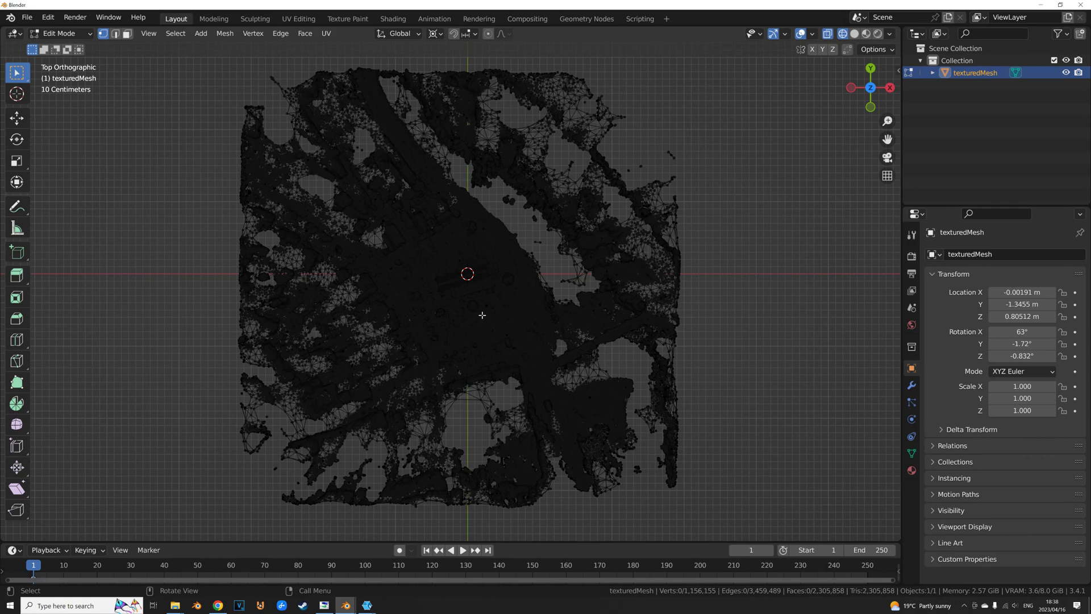
{"action": "key", "text": "a"}
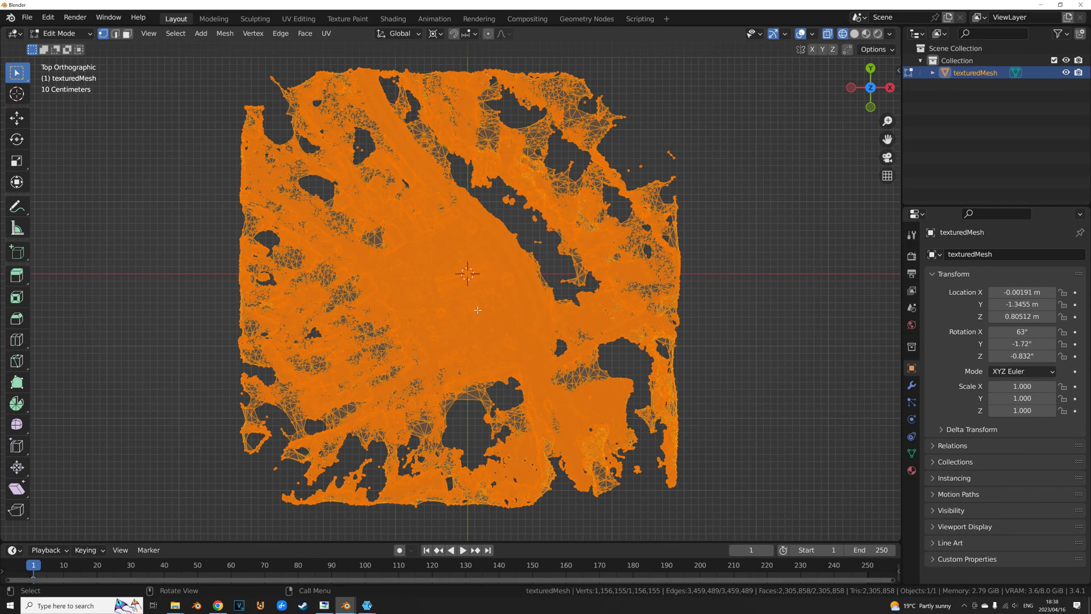
{"action": "scroll", "coordinate": [478, 310], "scroll_direction": "up", "scroll_amount": 5}
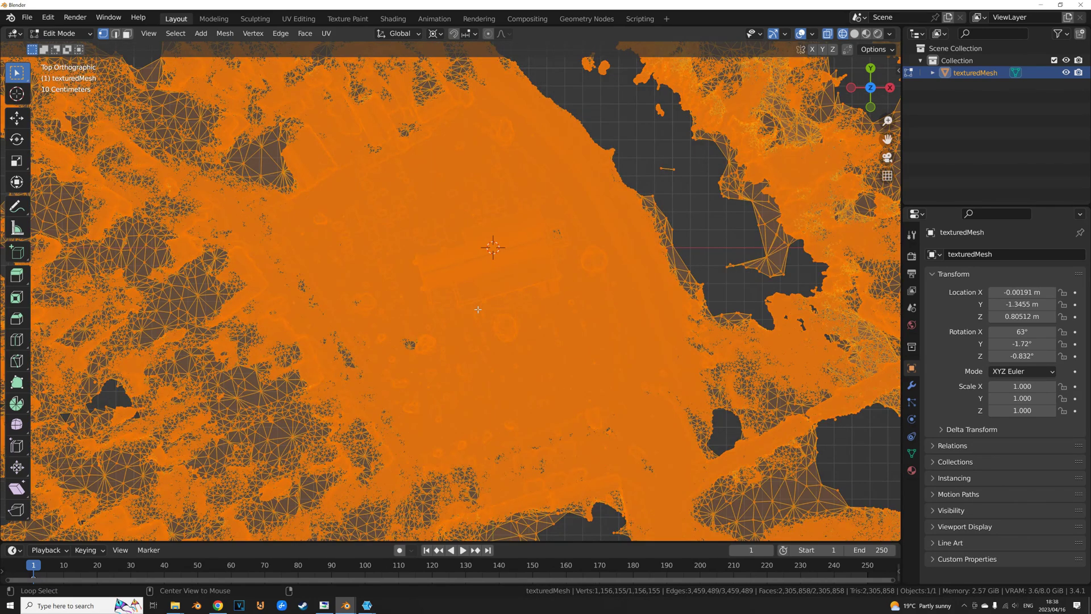
{"action": "key", "text": "alt+a"}
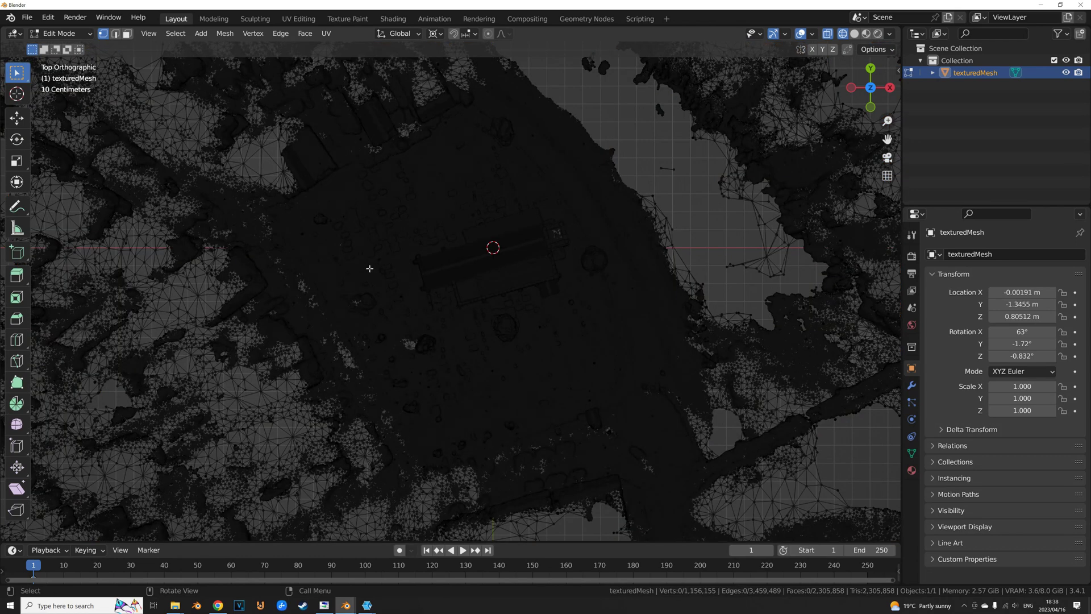
{"action": "key", "text": "b"}
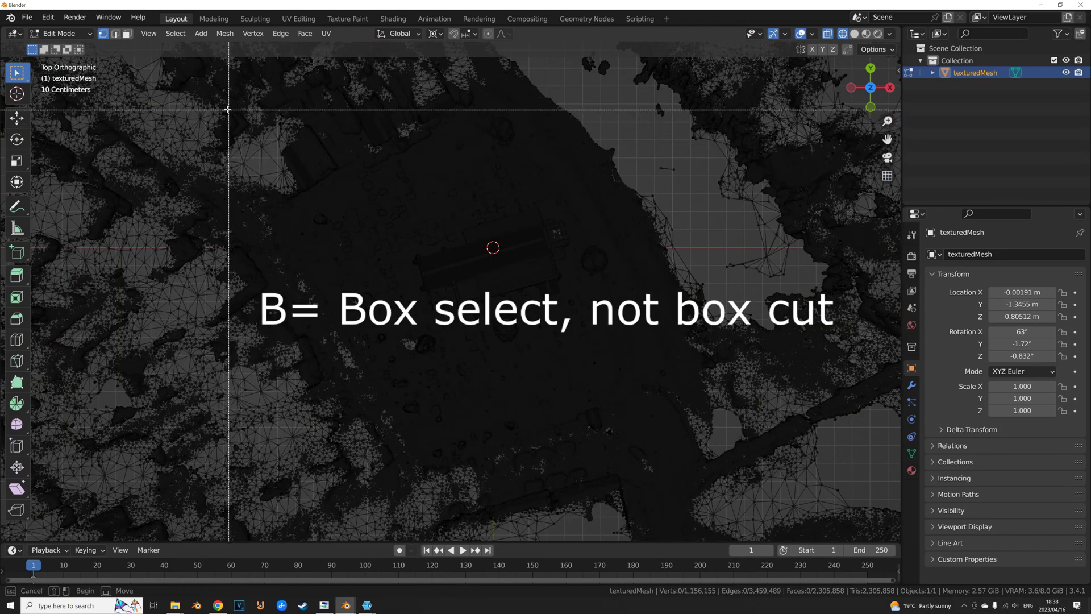
{"action": "left_click_drag", "start_coordinate": [229, 110], "coordinate": [718, 448]}
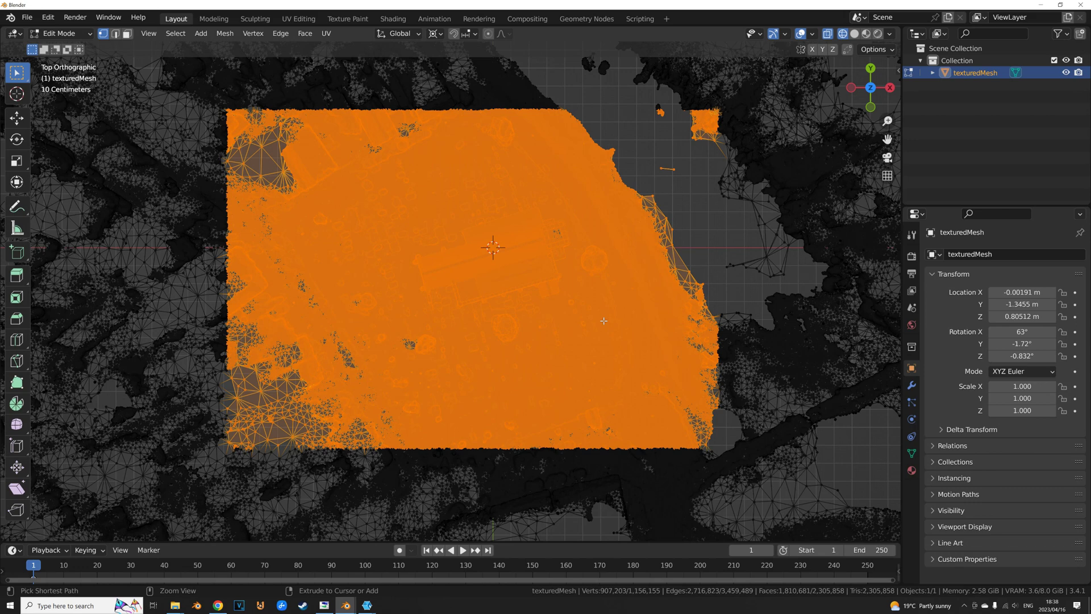
{"action": "key", "text": "ctrl+i"}
{"action": "key", "text": "x"}
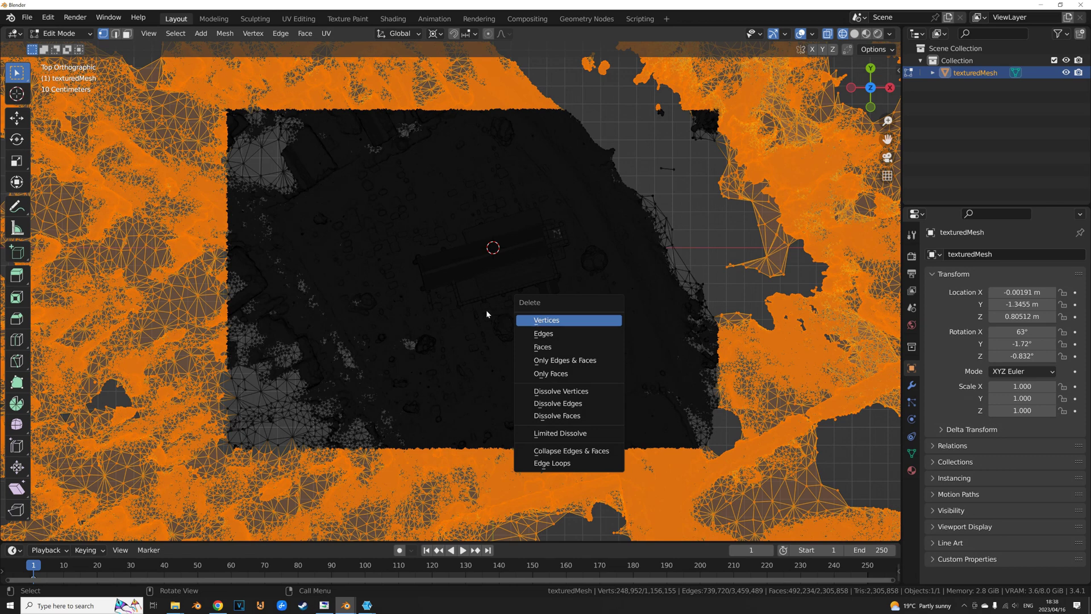
{"action": "left_click", "coordinate": [535, 321]}
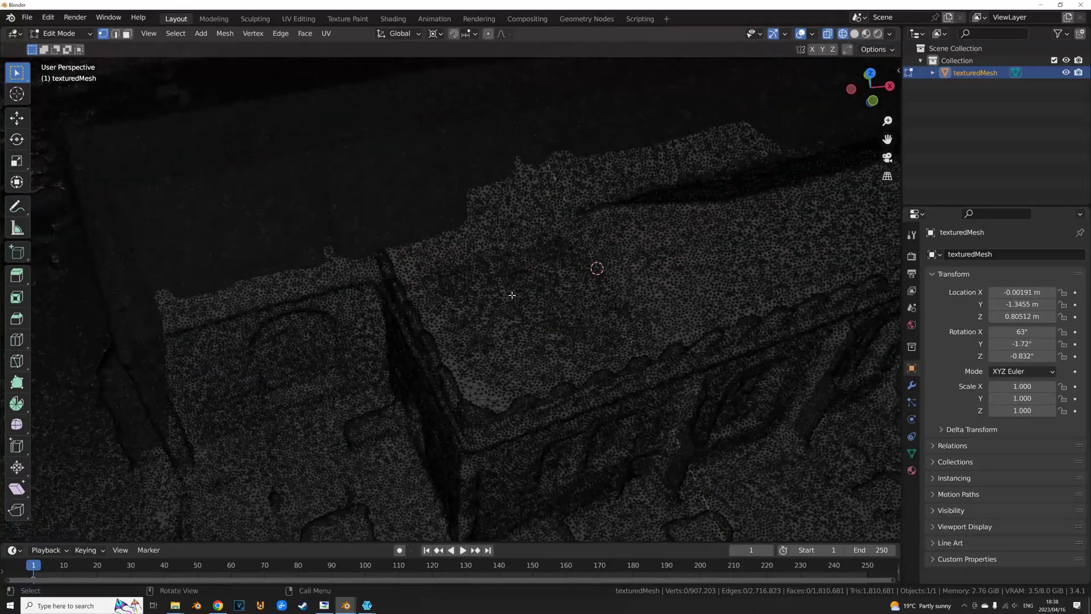
{"action": "scroll", "coordinate": [517, 289], "scroll_direction": "down", "scroll_amount": 5}
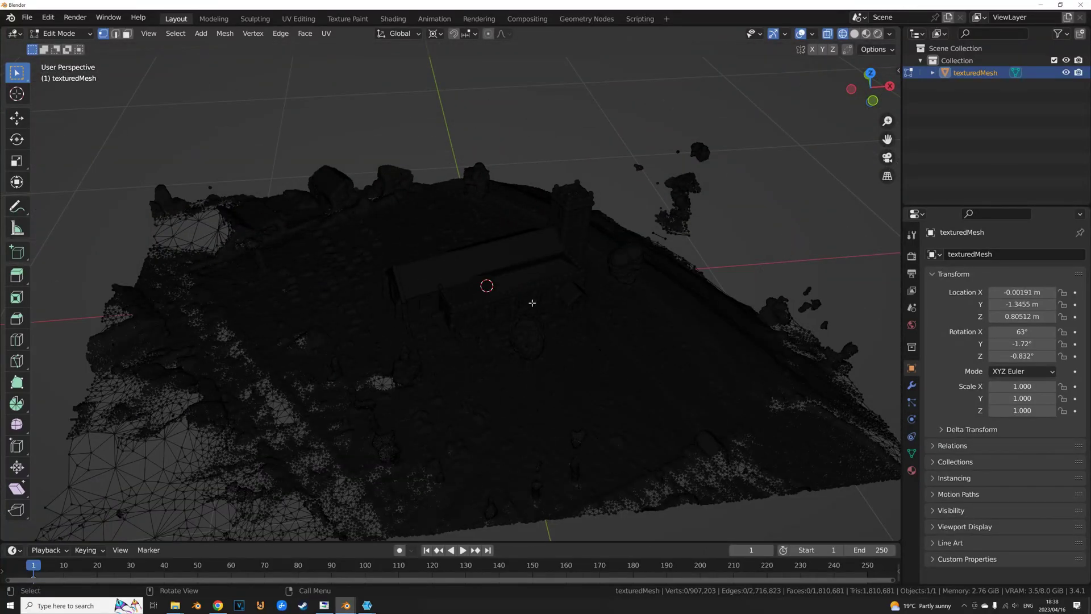
{"action": "key", "text": "Tab"}
- Scale the cropped mesh up uniformly about the 3D cursor to a scale of about 9.029
{"action": "scroll", "coordinate": [523, 298], "scroll_direction": "down", "scroll_amount": 4}
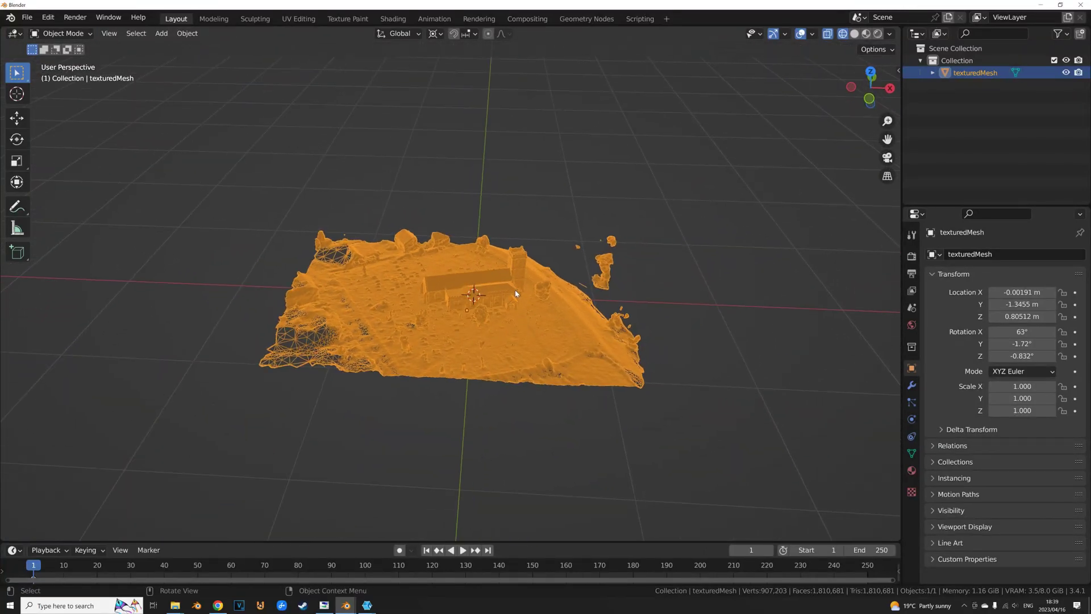
{"action": "key", "text": "s"}
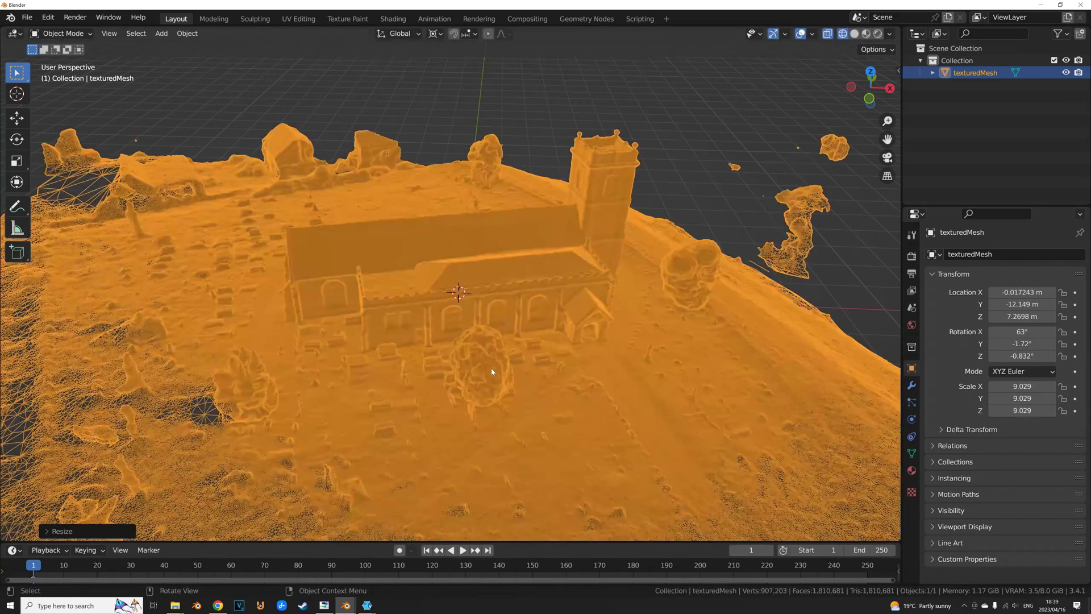
{"action": "left_click", "coordinate": [520, 357]}
- Deselect the mesh and switch the viewport shading to Material Preview to display its textures
{"action": "key", "text": "alt+a"}
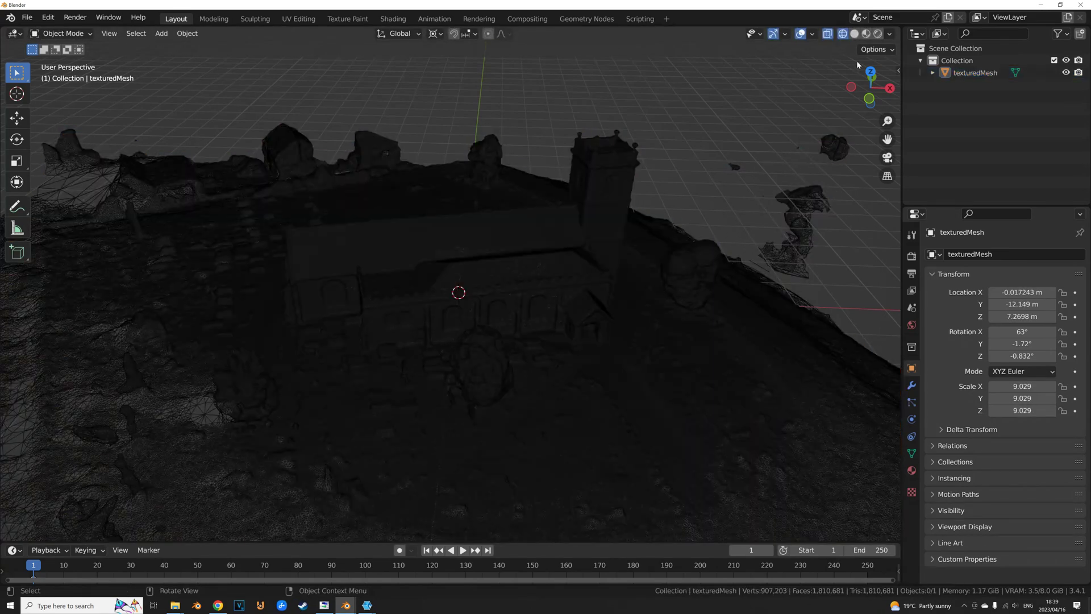
{"action": "key", "text": "z"}
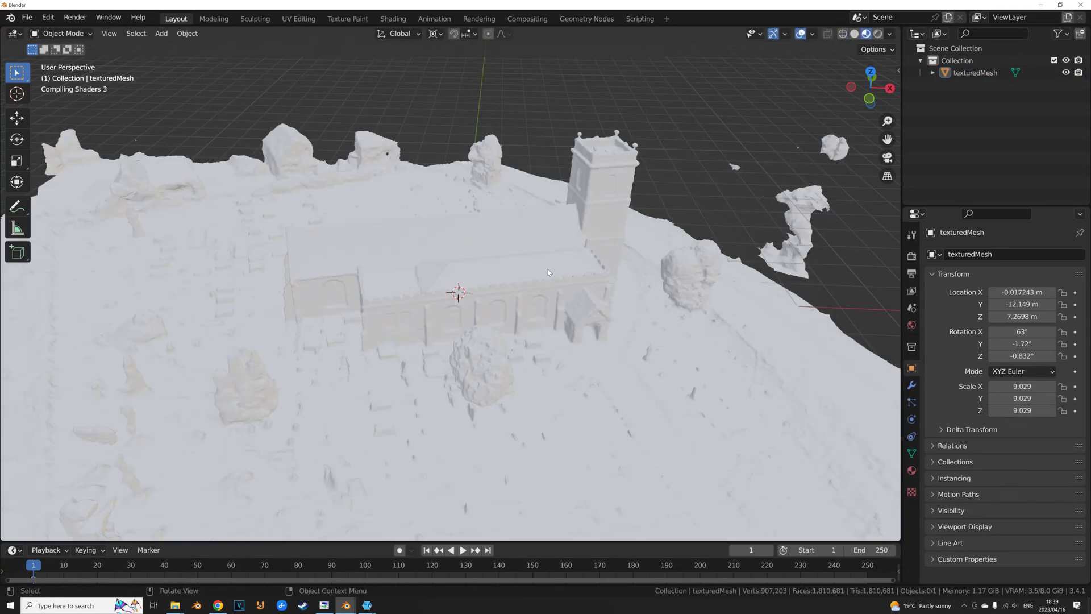
{"action": "scroll", "coordinate": [572, 275], "scroll_direction": "up", "scroll_amount": 1}
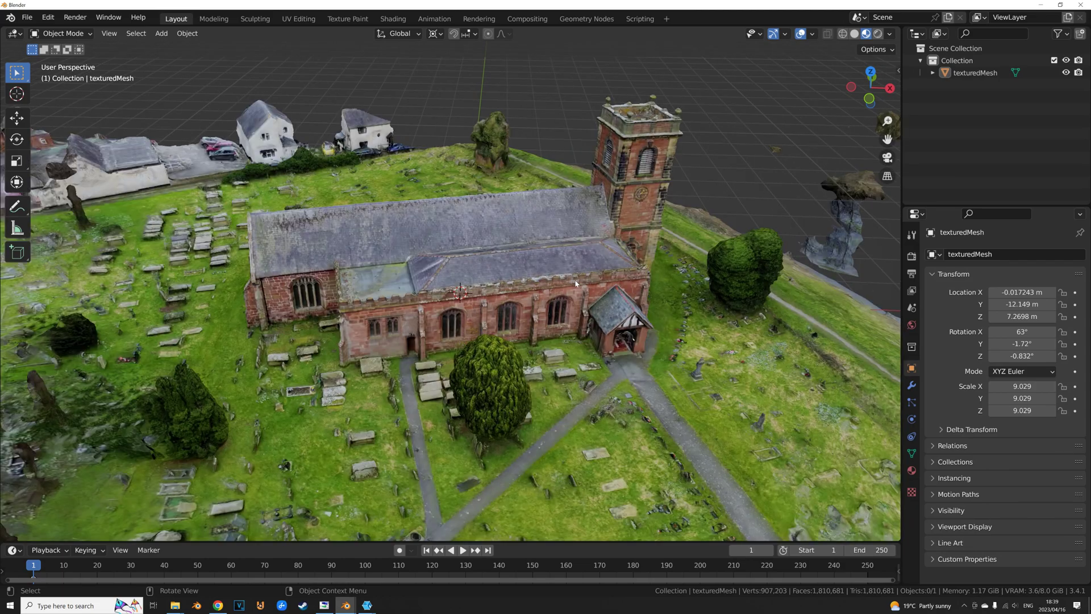
- Examine the textured church from all sides, including the east window, tower, porch, gravestones and the cropped edge of the terrain
{"action": "middle_click_drag", "start_coordinate": [575, 283], "coordinate": [470, 298]}
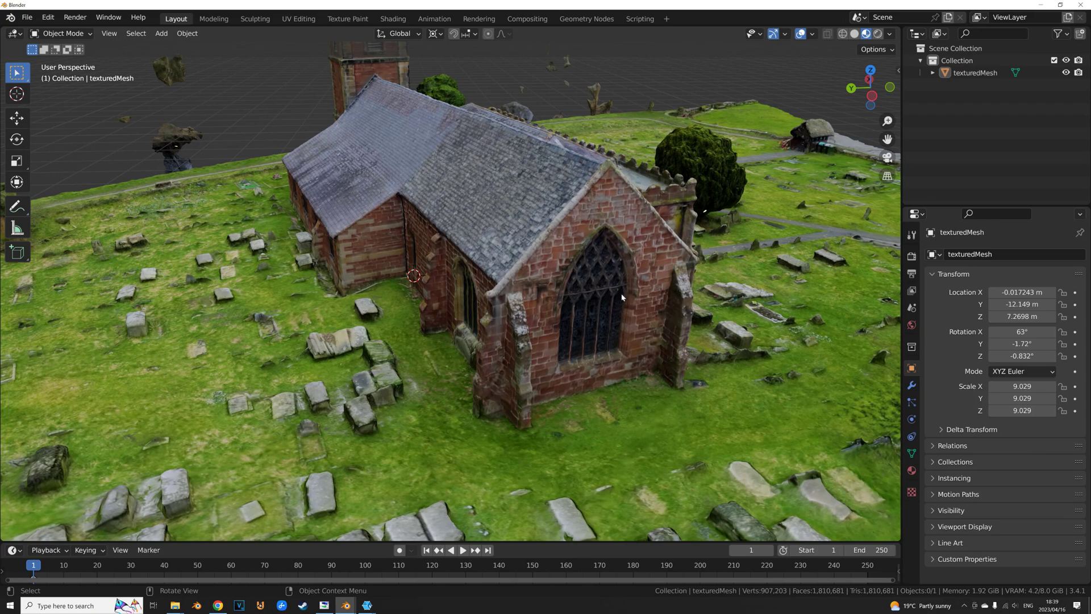
{"action": "middle_click_drag", "start_coordinate": [609, 284], "coordinate": [528, 272]}
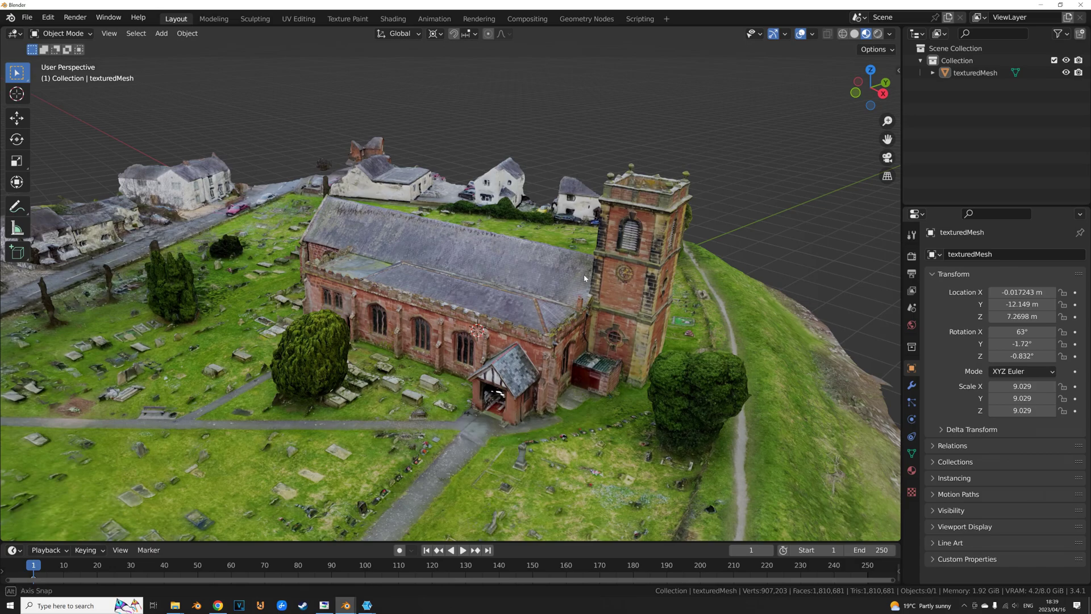
{"action": "middle_click_drag", "start_coordinate": [585, 278], "coordinate": [494, 275]}
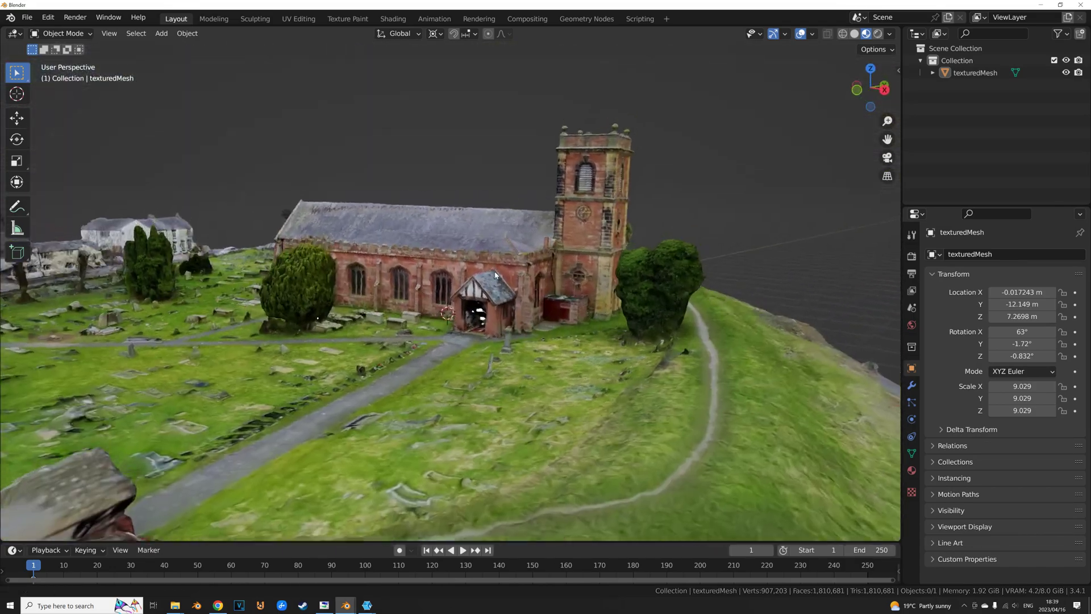
{"action": "scroll", "coordinate": [495, 274], "scroll_direction": "up", "scroll_amount": 5}
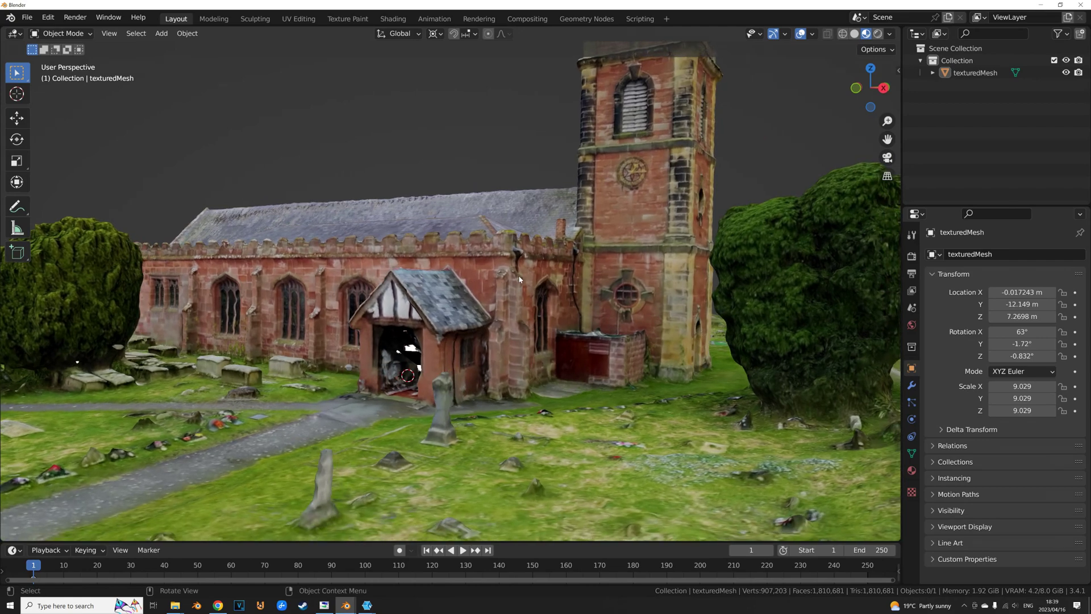
{"action": "scroll", "coordinate": [518, 278], "scroll_direction": "down", "scroll_amount": 8}
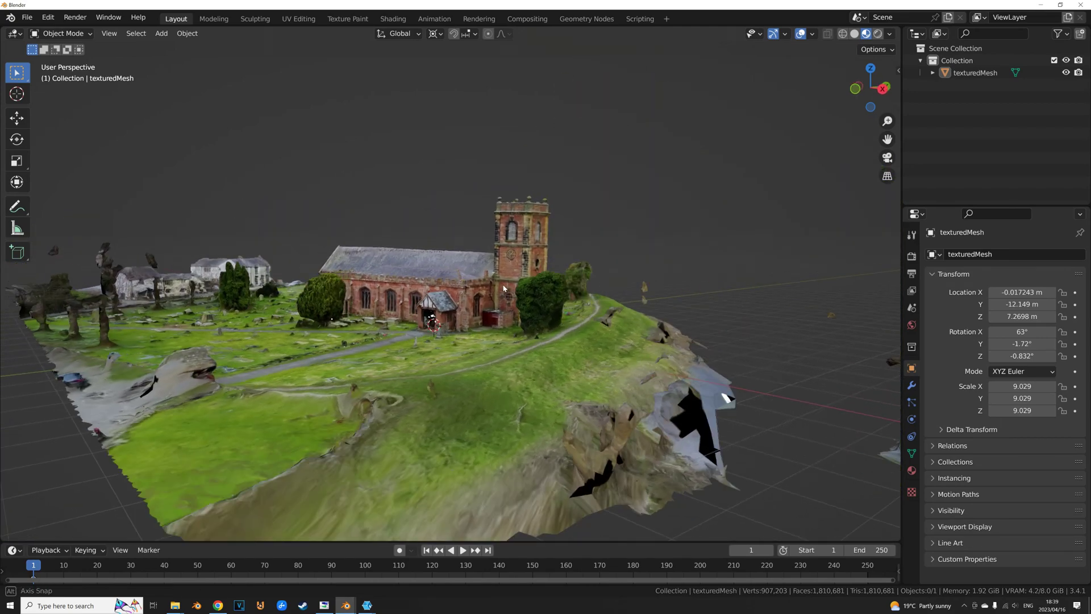
{"action": "middle_click_drag", "start_coordinate": [422, 293], "coordinate": [550, 293]}
{"action": "scroll", "coordinate": [537, 327], "scroll_direction": "up", "scroll_amount": 3}
{"action": "scroll", "coordinate": [529, 285], "scroll_direction": "up", "scroll_amount": 3}
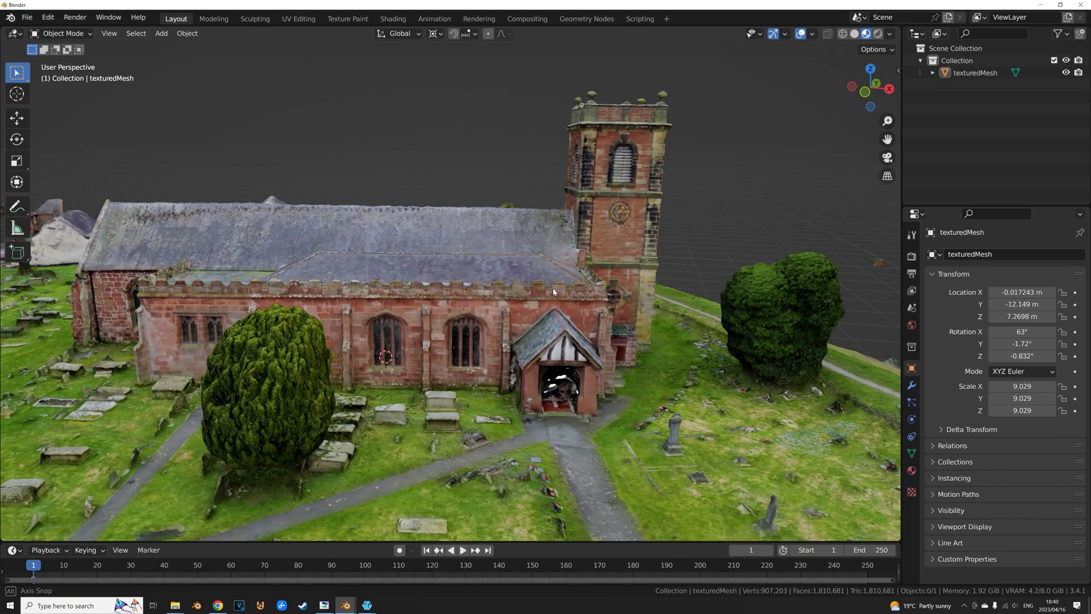
{"action": "scroll", "coordinate": [552, 288], "scroll_direction": "down", "scroll_amount": 3}
{"action": "middle_click_drag", "start_coordinate": [552, 287], "coordinate": [512, 294]}
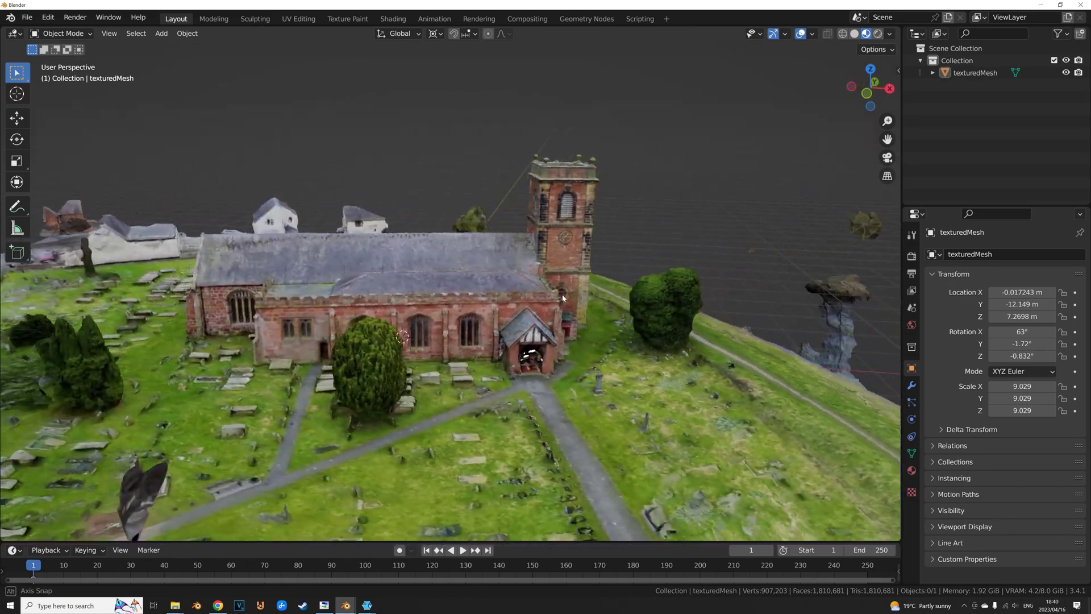